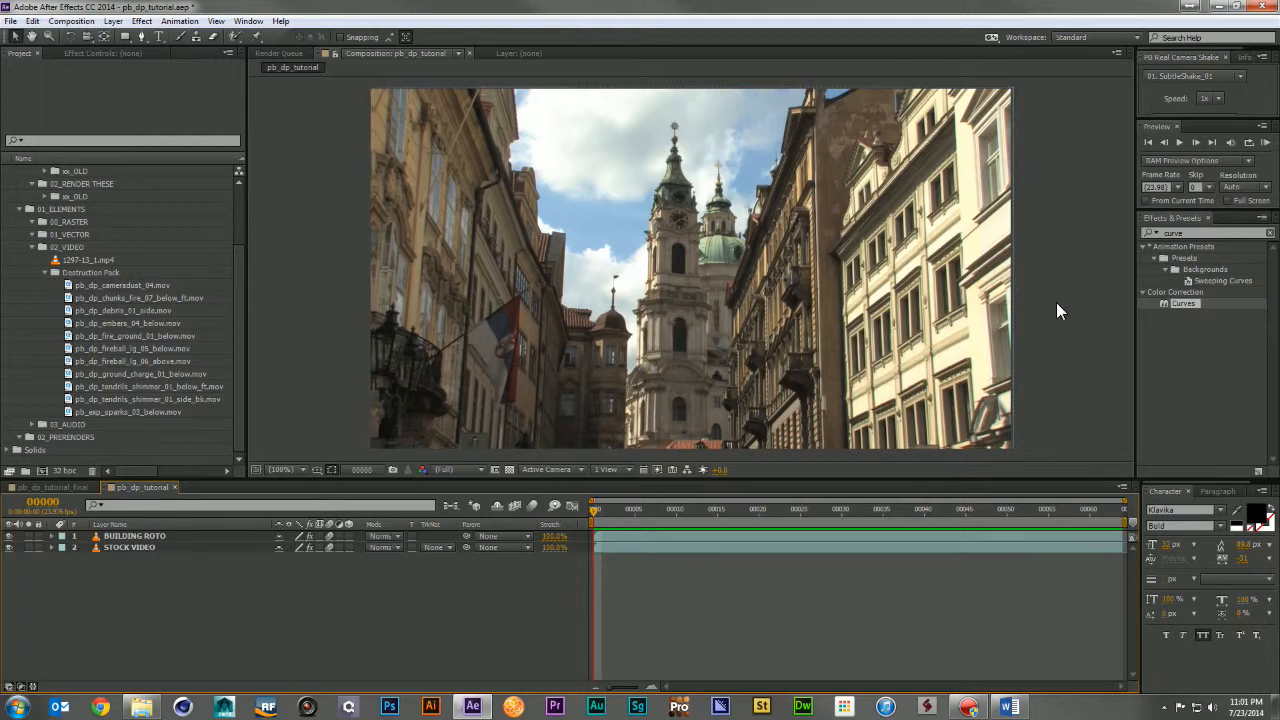
{"action": "left_click", "coordinate": [196, 533]}
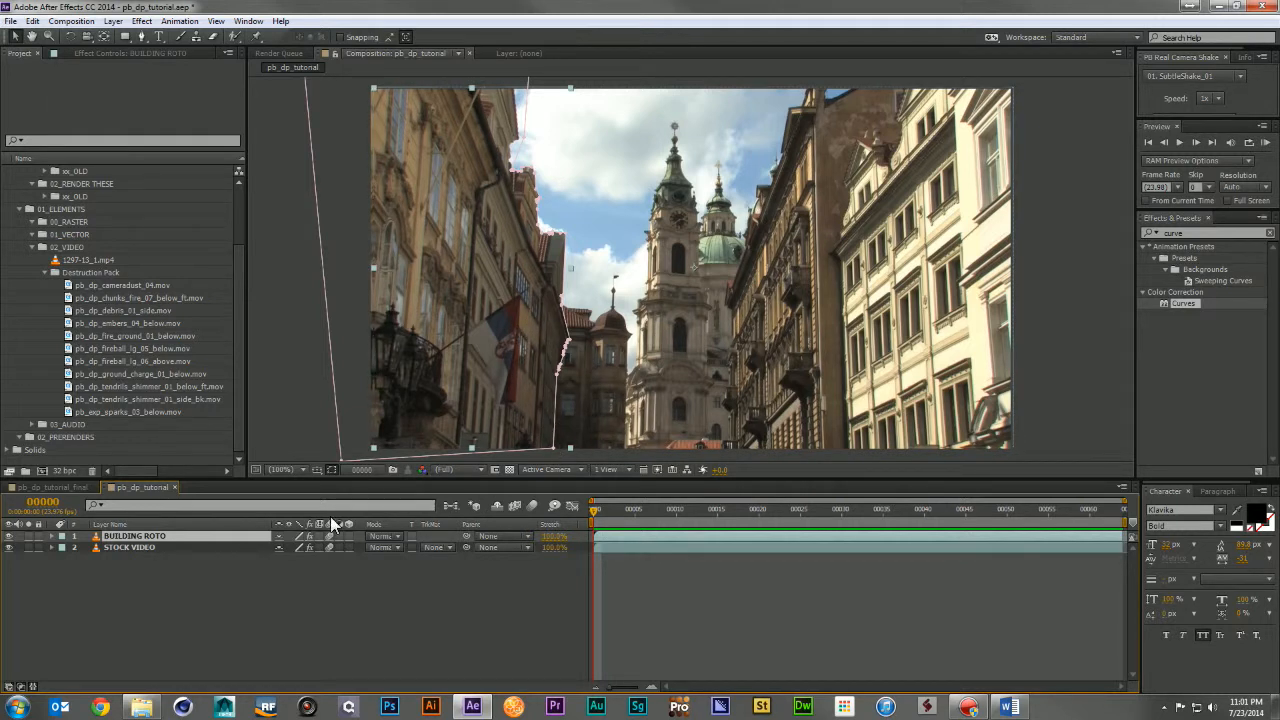
{"action": "left_click", "coordinate": [272, 572]}
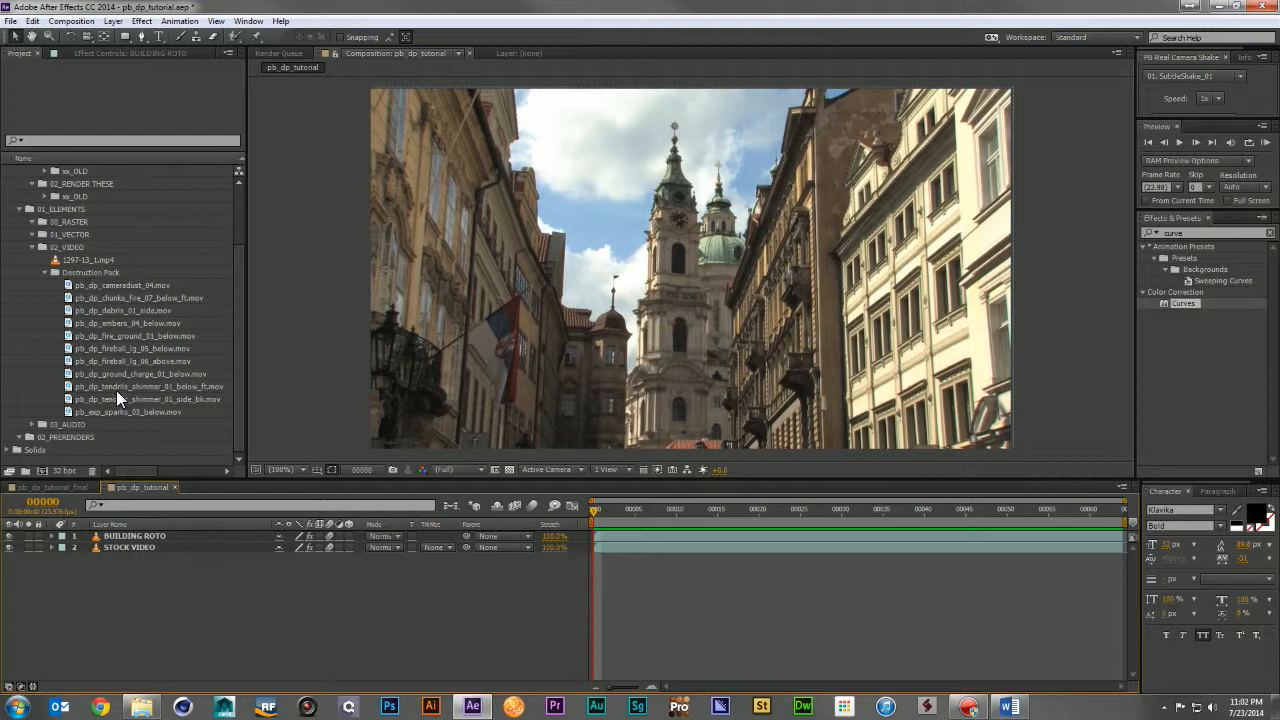
Add pb_dp_fireball_lg_05_below.mov beneath BUILDING ROTO, shifted earlier in time and scaled to 30% behind the left building's edge
{"action": "left_click_drag", "start_coordinate": [144, 346], "coordinate": [370, 437]}
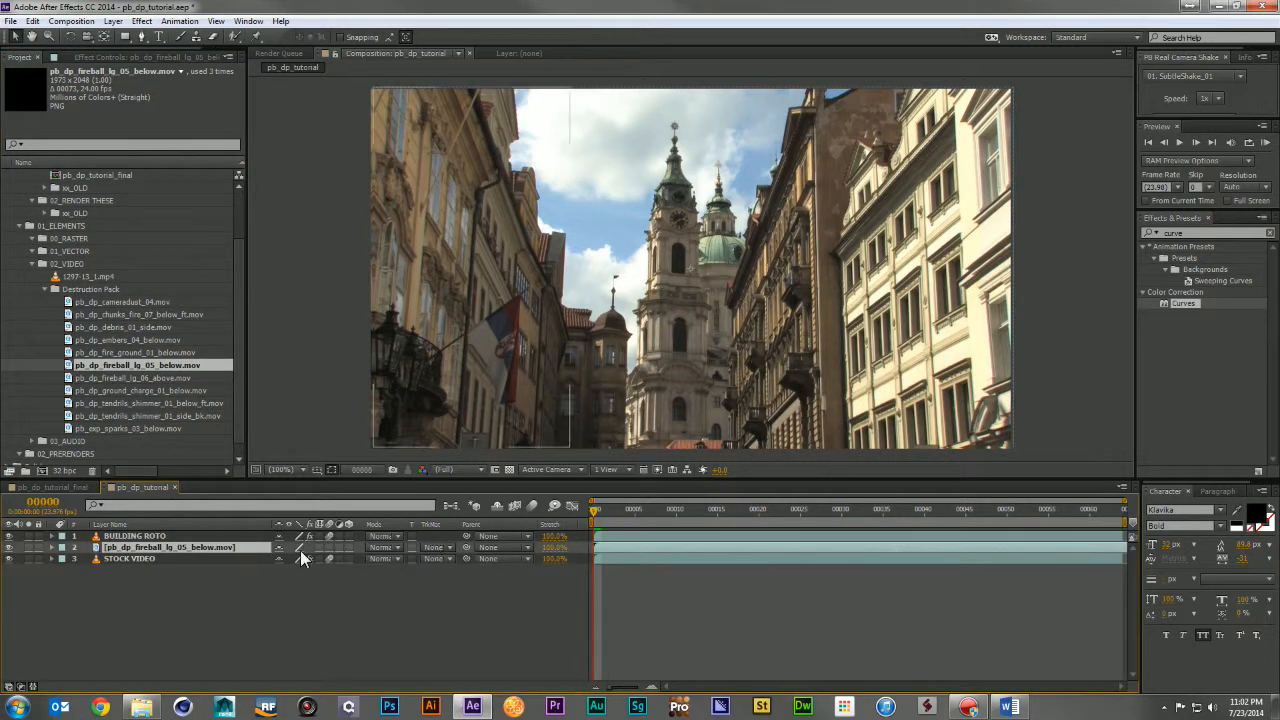
{"action": "left_click_drag", "start_coordinate": [746, 544], "coordinate": [590, 550]}
{"action": "key", "text": "s"}
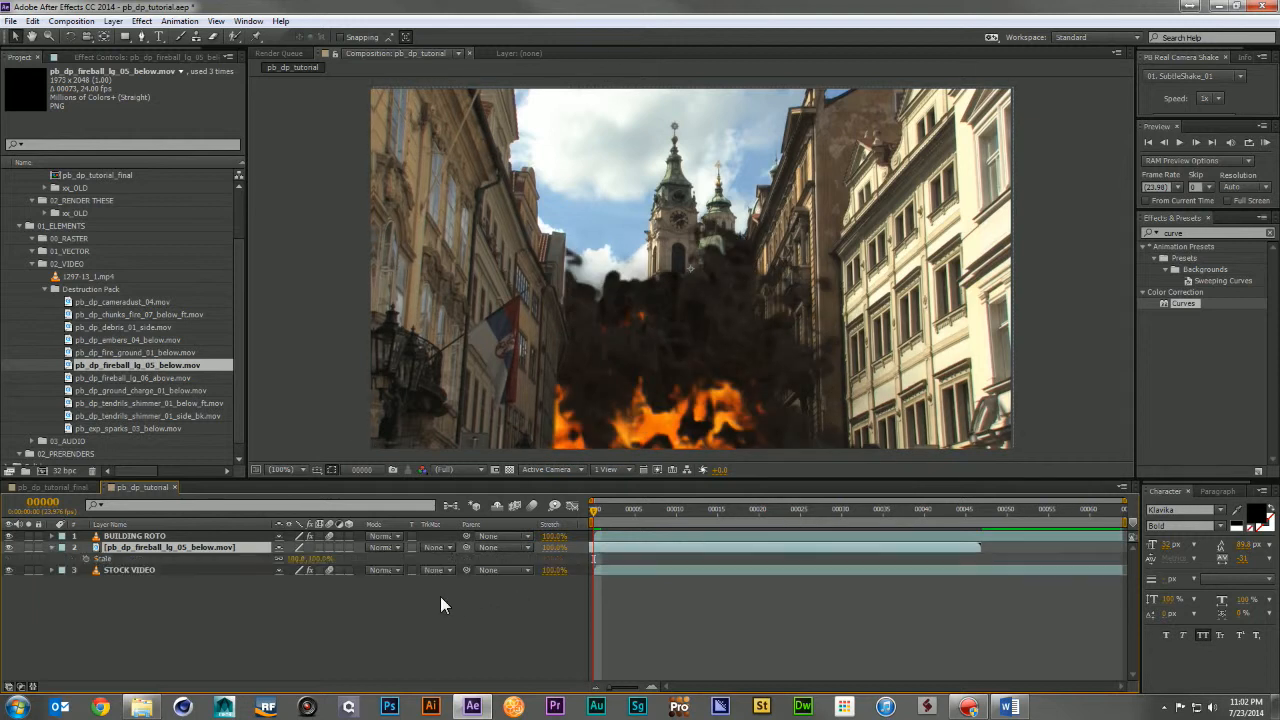
{"action": "left_click_drag", "start_coordinate": [322, 563], "coordinate": [278, 561]}
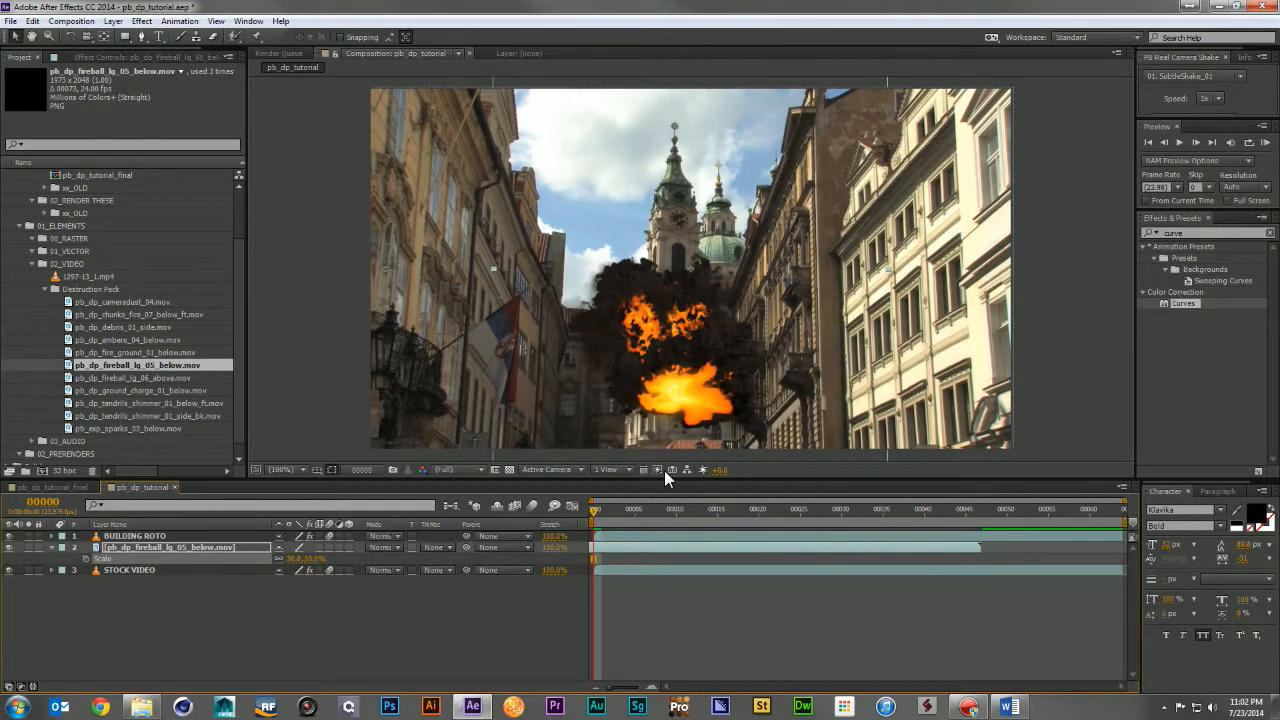
{"action": "left_click_drag", "start_coordinate": [682, 416], "coordinate": [774, 528]}
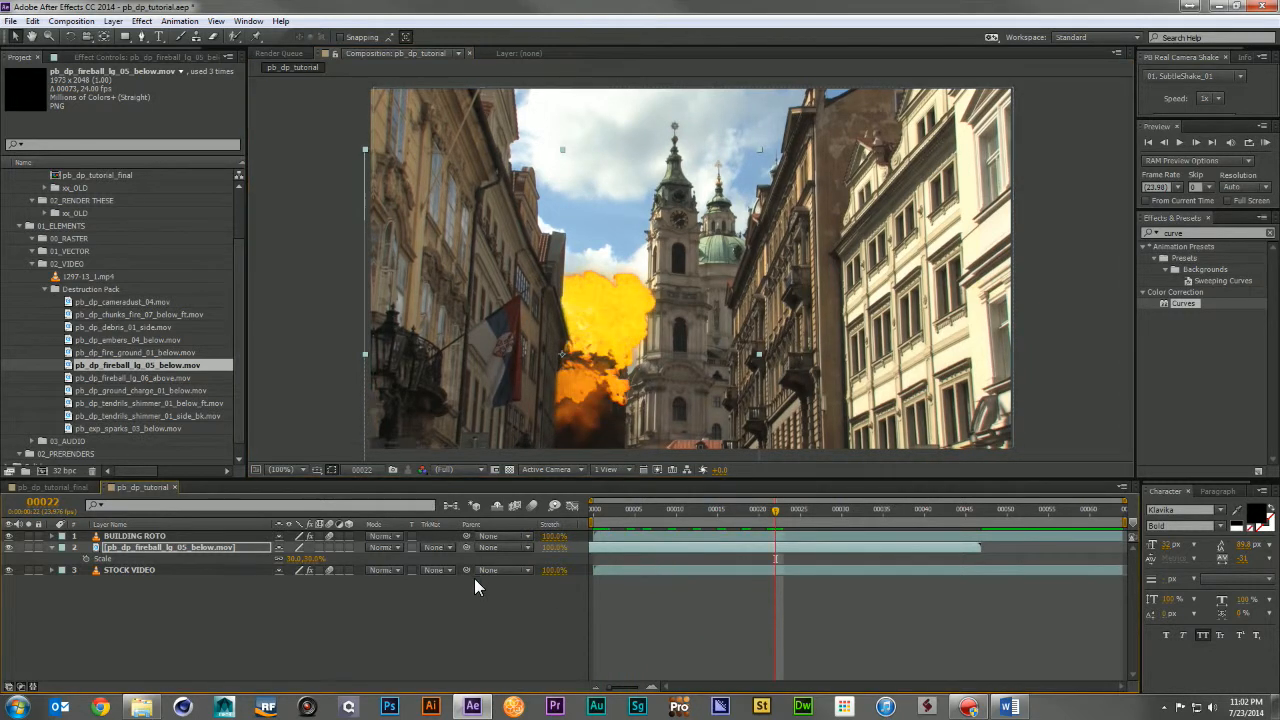
Time-stretch the fireball layer to 125% and preview the slower explosion from the start
{"action": "left_click", "coordinate": [552, 546]}
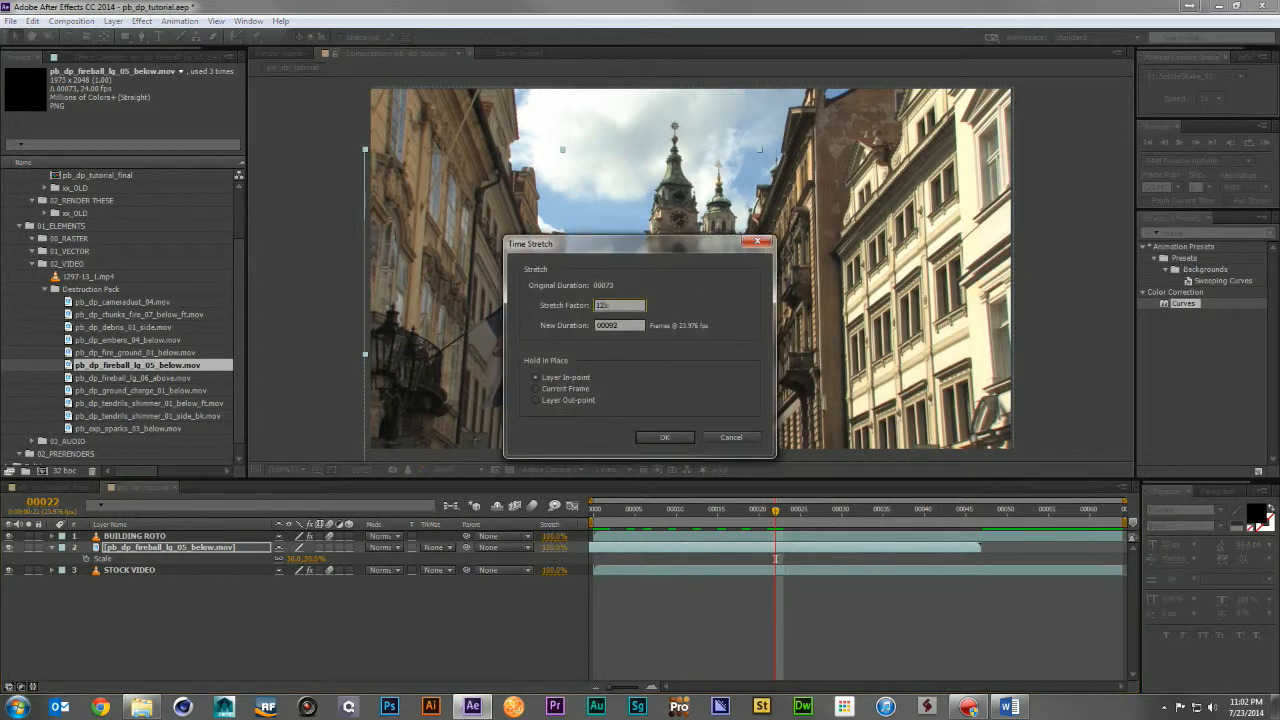
{"action": "type", "text": "125"}
{"action": "key", "text": "Return"}
{"action": "left_click_drag", "start_coordinate": [702, 508], "coordinate": [589, 549]}
{"action": "key", "text": "space"}
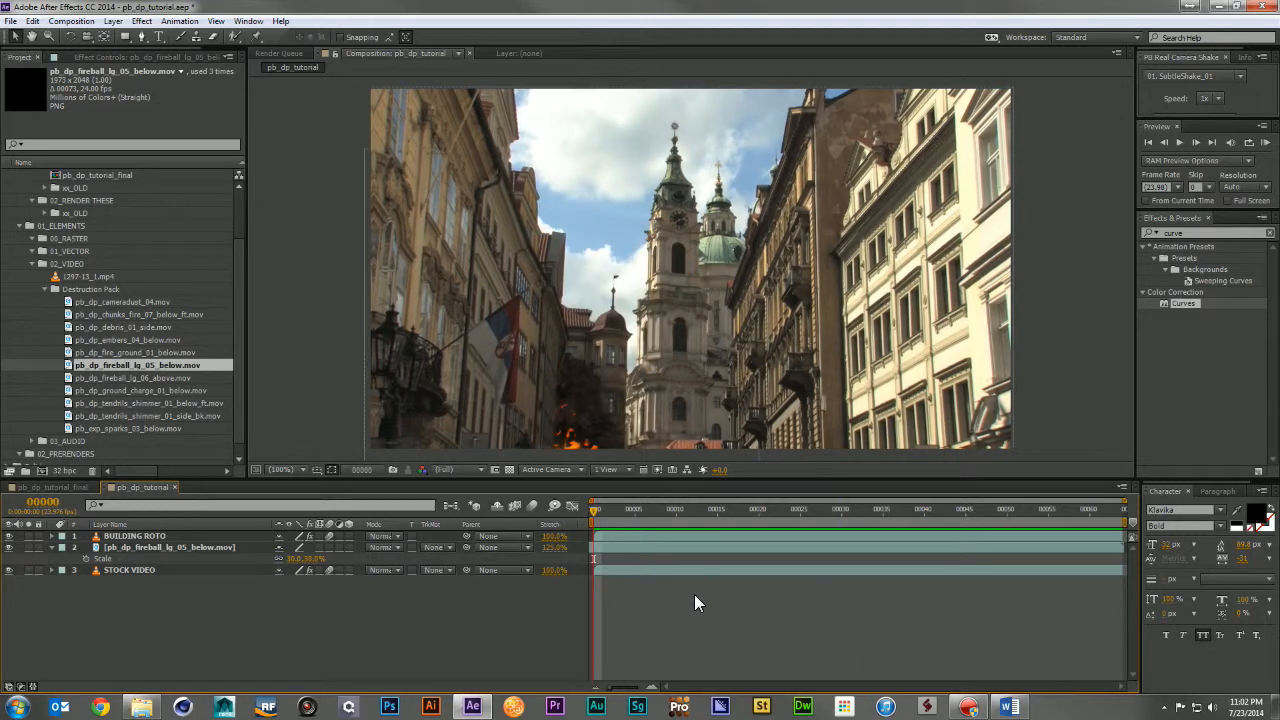
Duplicate the fireball layer and set the upper copy's blending mode to Screen
{"action": "left_click", "coordinate": [214, 546]}
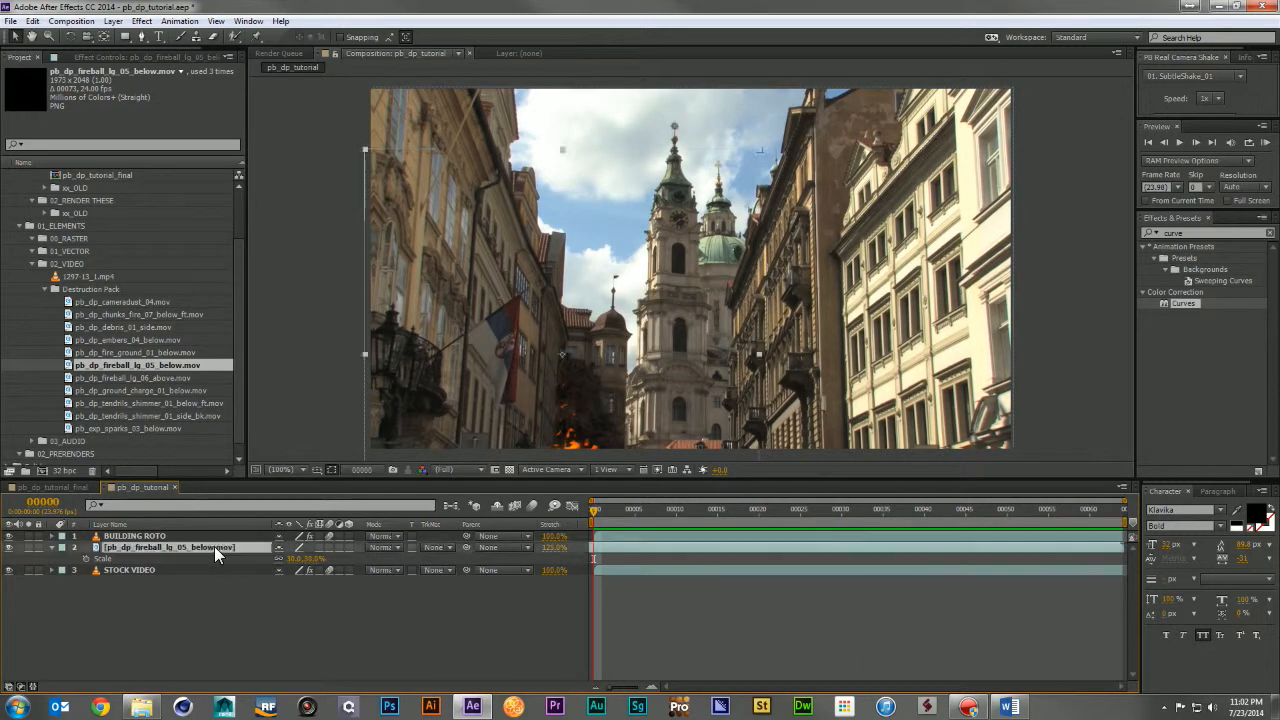
{"action": "key", "text": "ctrl+d"}
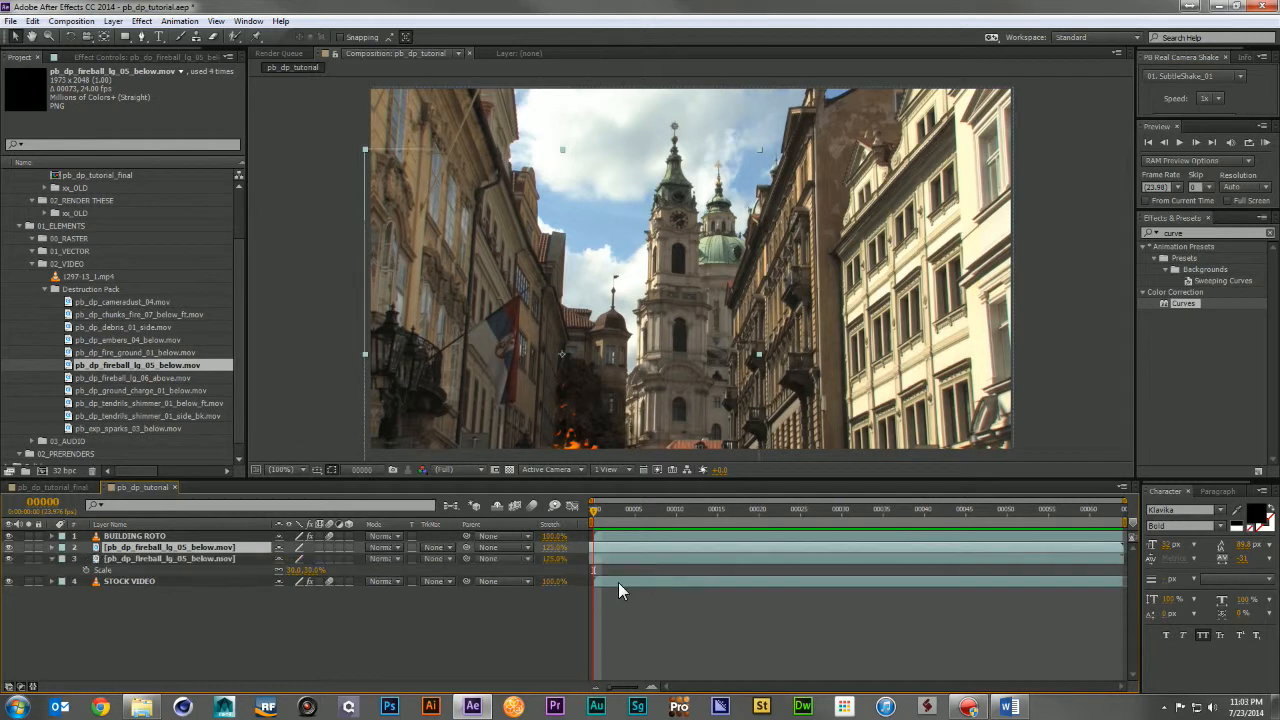
{"action": "left_click", "coordinate": [405, 556]}
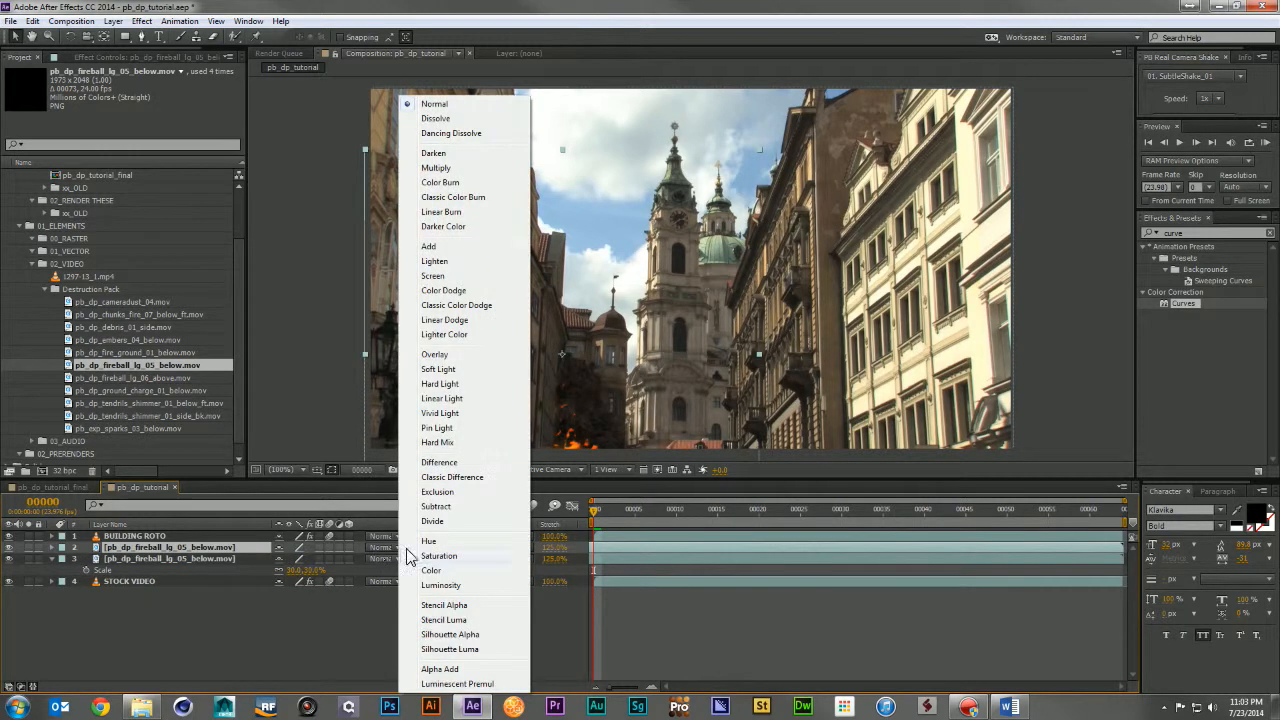
{"action": "left_click", "coordinate": [436, 275]}
Apply the Hue/Saturation effect to the lower fireball layer, viewing the full flame at frame 43
{"action": "left_click_drag", "start_coordinate": [676, 506], "coordinate": [946, 526]}
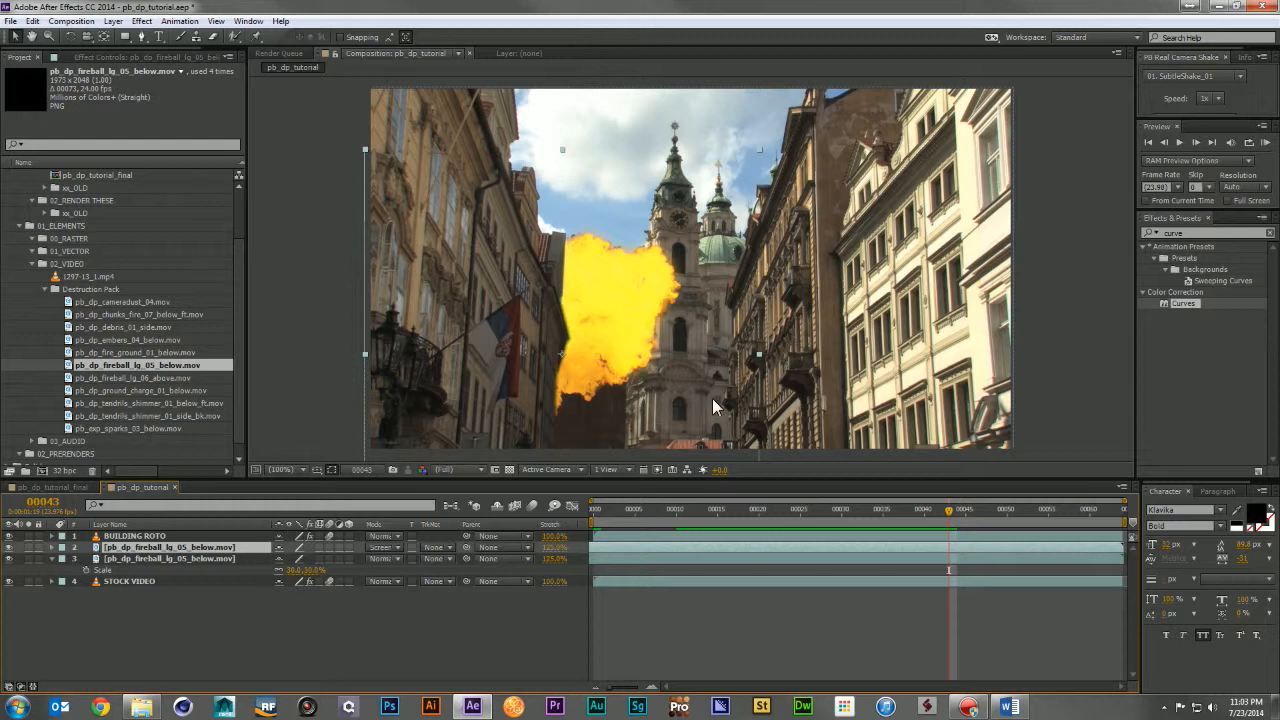
{"action": "left_click", "coordinate": [1196, 232]}
{"action": "type", "text": "hue/"}
{"action": "left_click_drag", "start_coordinate": [1202, 258], "coordinate": [336, 460]}
{"action": "left_click_drag", "start_coordinate": [240, 528], "coordinate": [216, 556]}
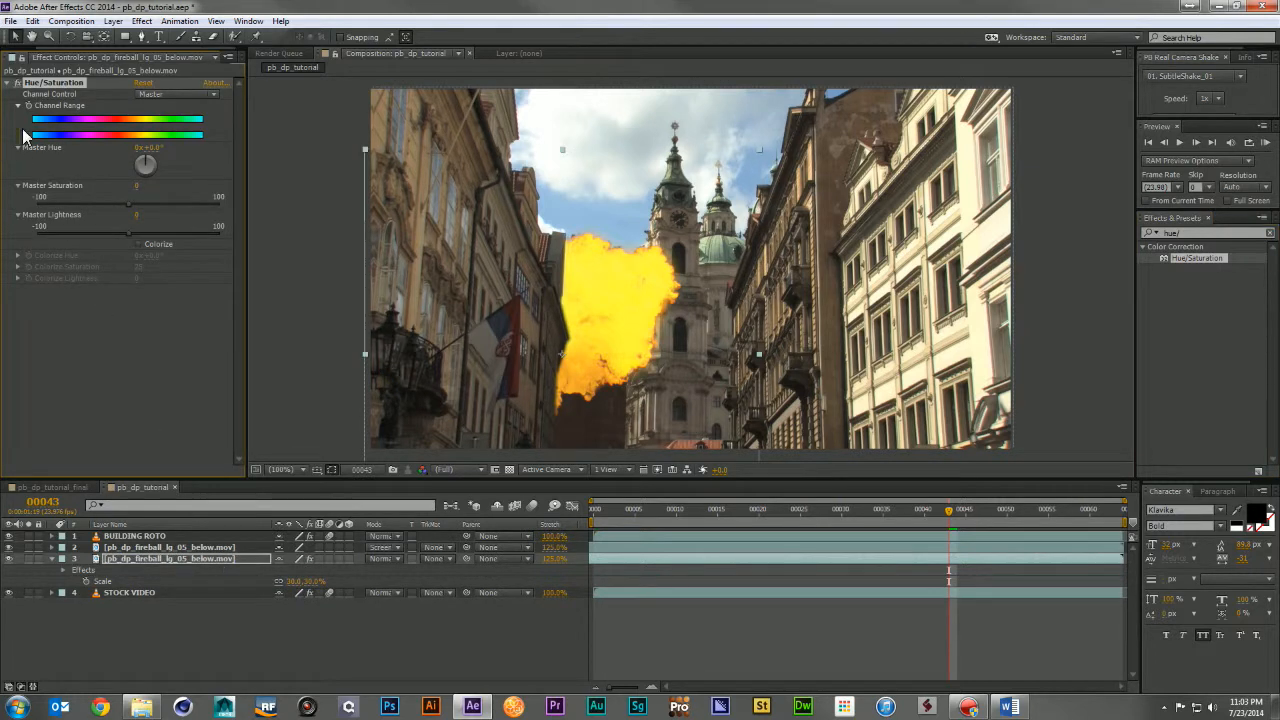
Adjust the Yellows channel of the lower fireball's Hue/Saturation to saturation 23 and lightness 60
{"action": "left_click", "coordinate": [166, 95]}
{"action": "left_click", "coordinate": [170, 137]}
{"action": "type", "text": "23"}
{"action": "key", "text": "Tab"}
{"action": "type", "text": "63"}
{"action": "key", "text": "Return"}
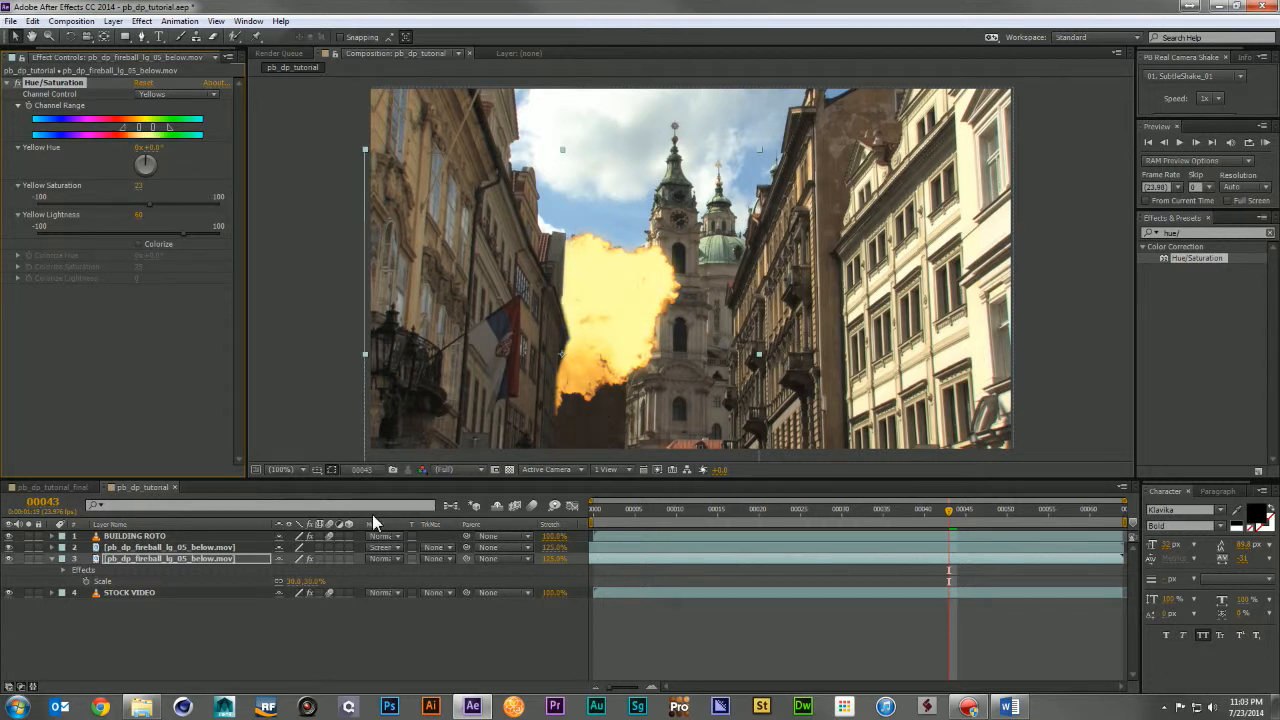
Copy the Hue/Saturation effect from the lower fireball layer to the upper Screen copy
{"action": "left_click", "coordinate": [52, 84]}
{"action": "left_click", "coordinate": [184, 547]}
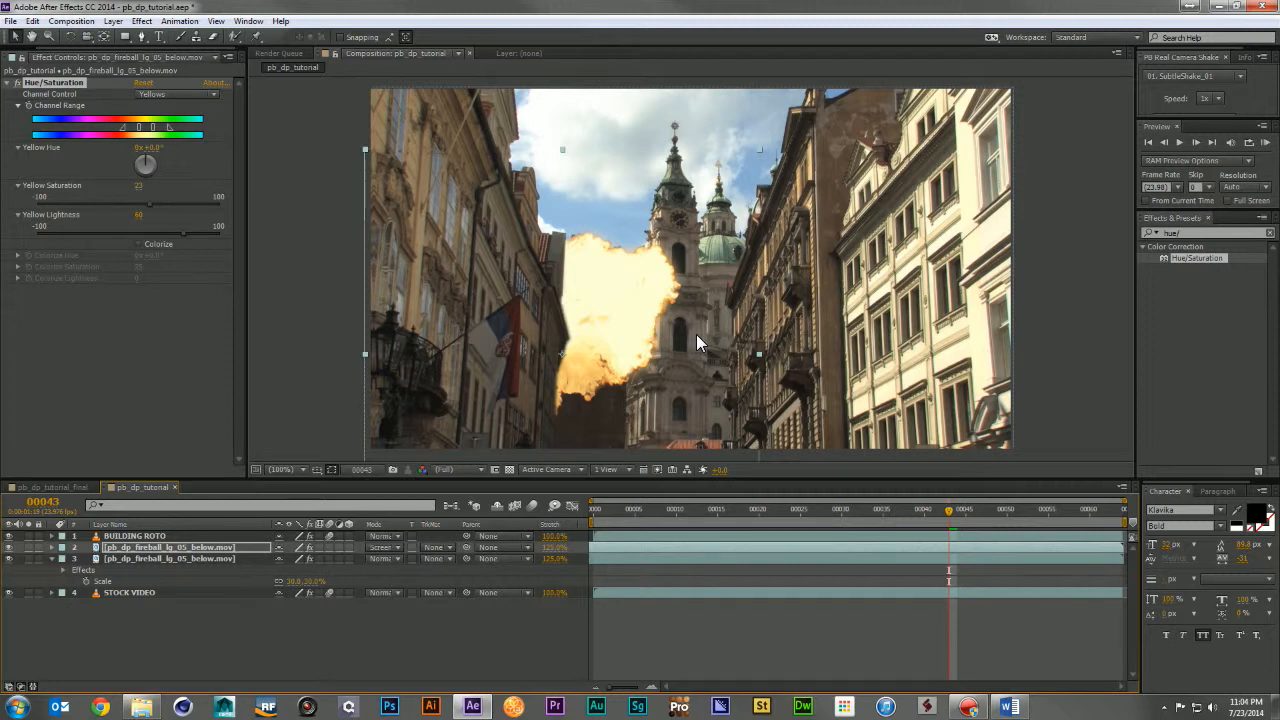
{"action": "scroll", "coordinate": [27, 50], "scroll_direction": "up", "scroll_amount": 2}
Add pb_exp_sparks_03_below.mov beneath BUILDING ROTO, scaled to 54% over the fireball and blended with Add
{"action": "left_click", "coordinate": [22, 57]}
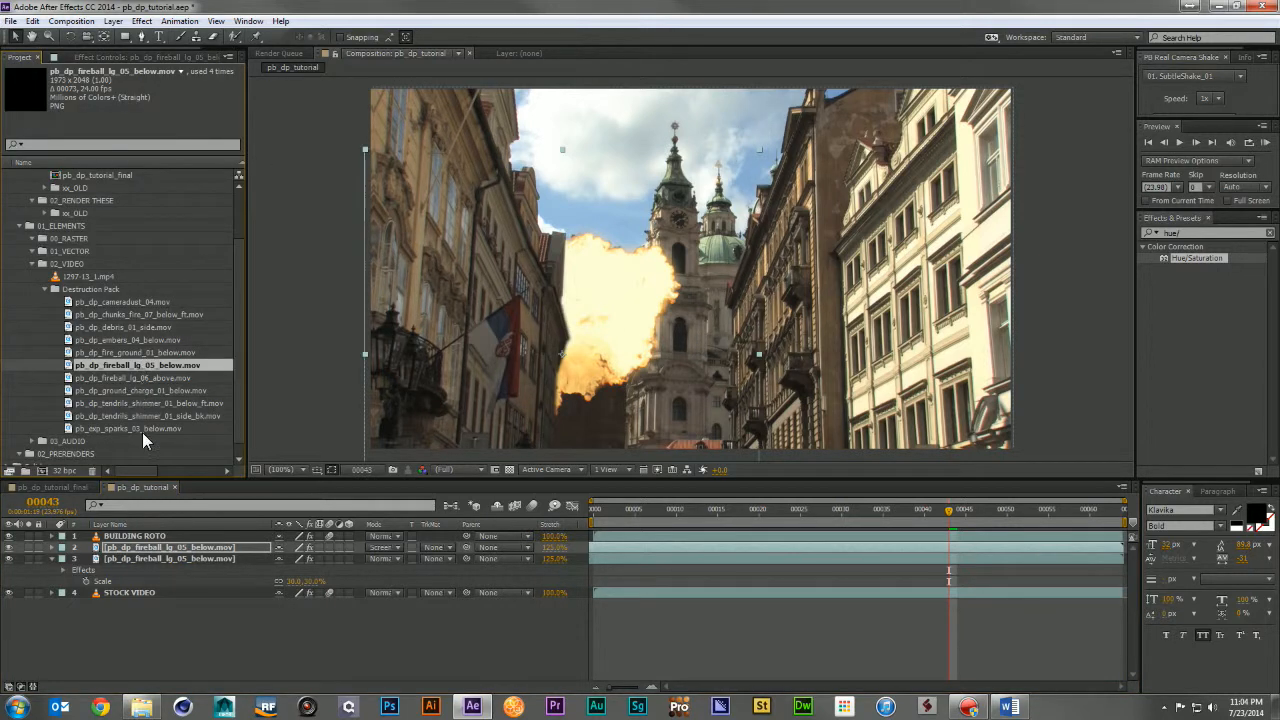
{"action": "left_click_drag", "start_coordinate": [142, 428], "coordinate": [166, 548]}
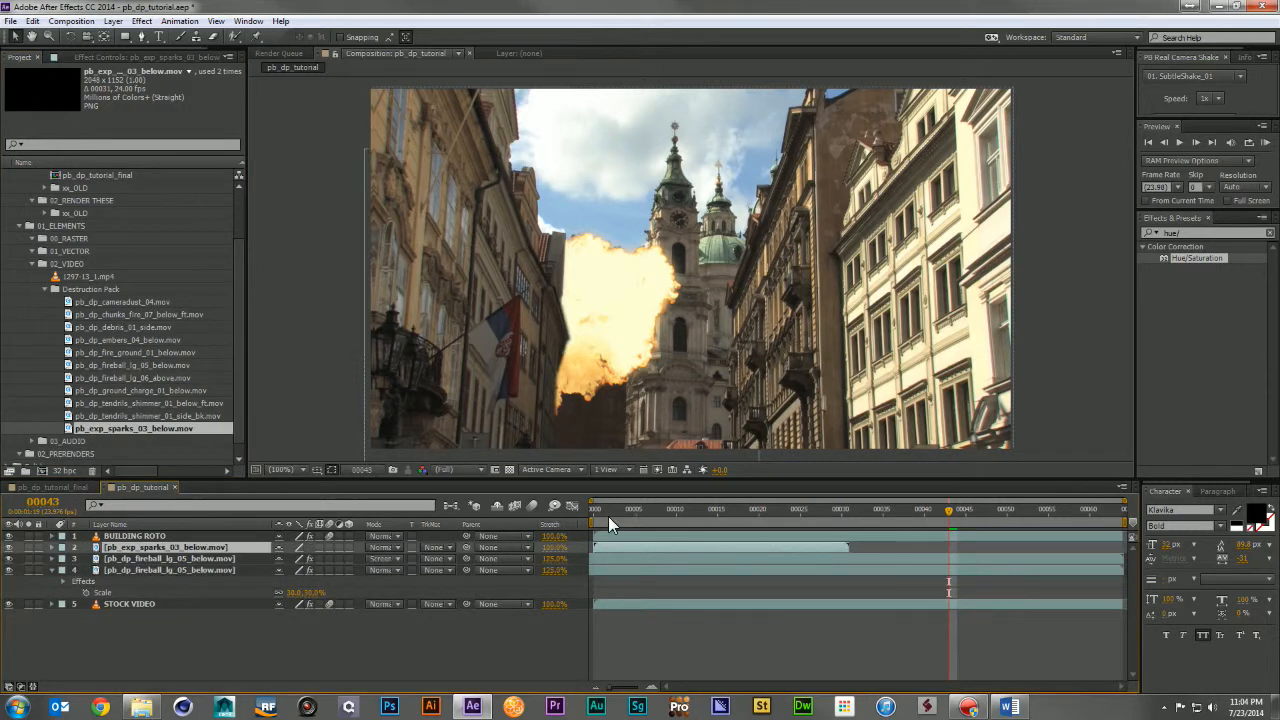
{"action": "left_click_drag", "start_coordinate": [590, 510], "coordinate": [614, 516]}
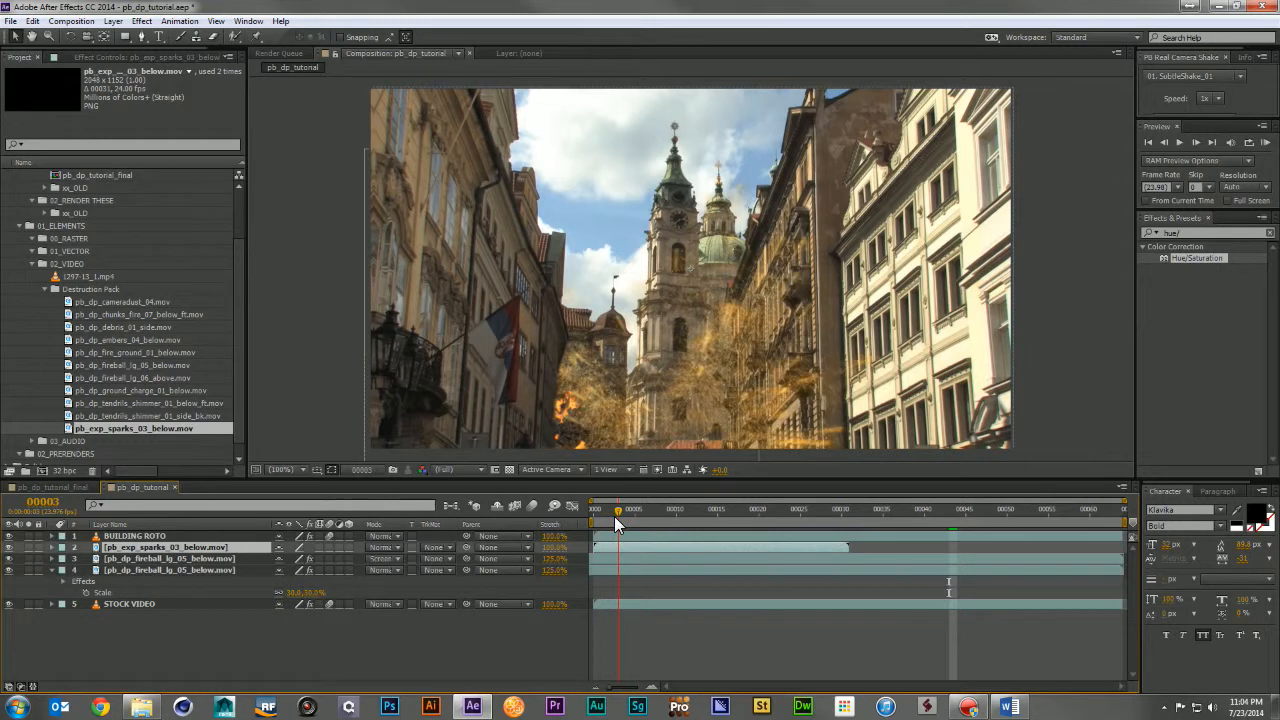
{"action": "key", "text": "s"}
{"action": "left_click_drag", "start_coordinate": [330, 558], "coordinate": [288, 558]}
{"action": "left_click_drag", "start_coordinate": [722, 350], "coordinate": [600, 408]}
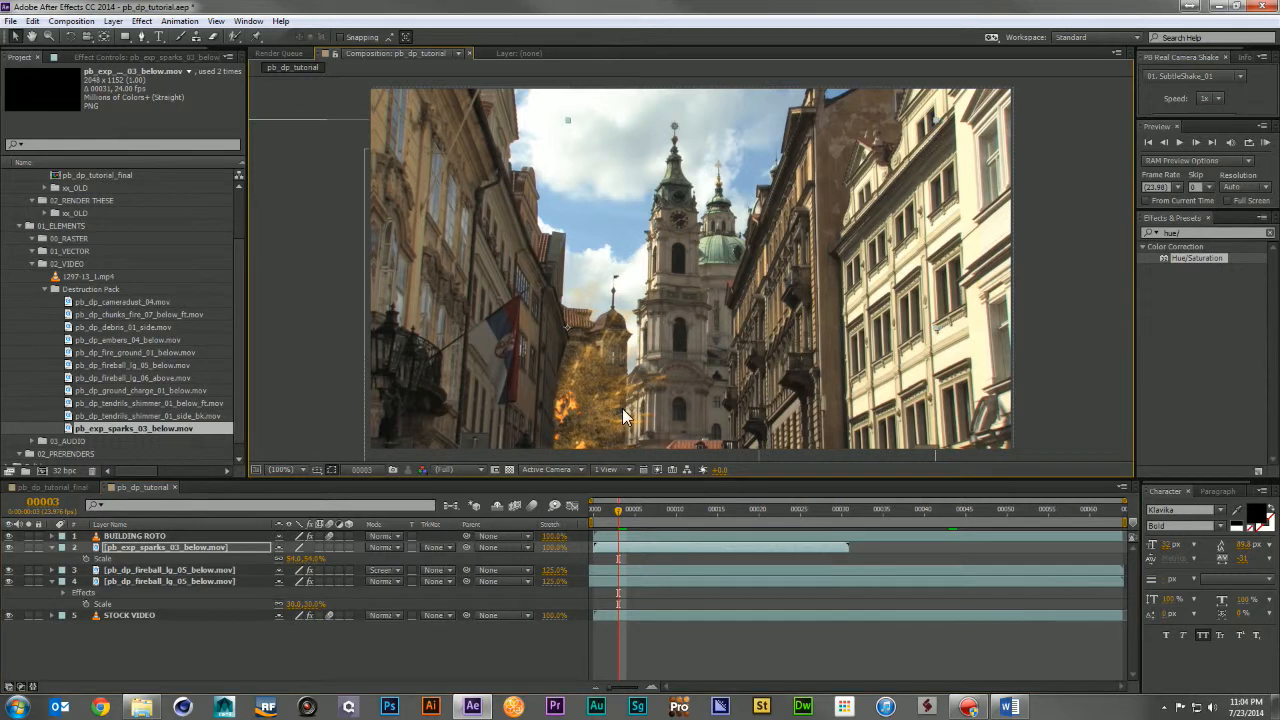
{"action": "left_click", "coordinate": [389, 545]}
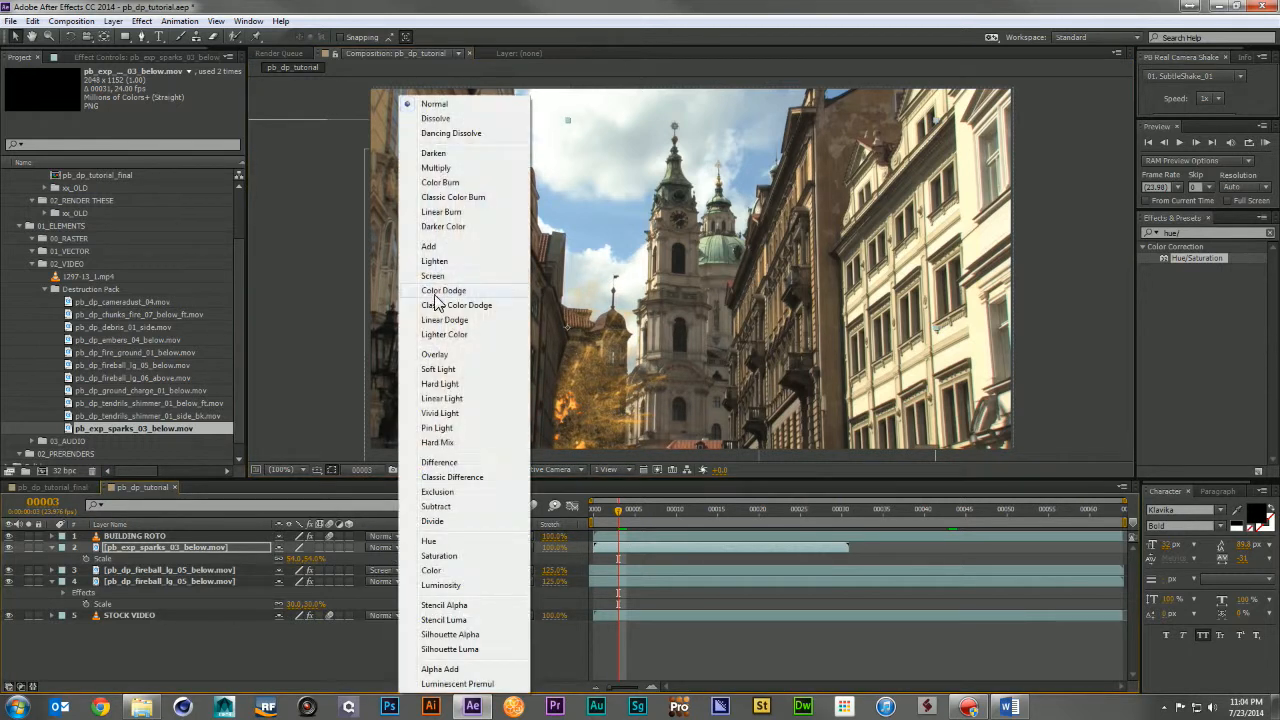
{"action": "left_click", "coordinate": [440, 250]}
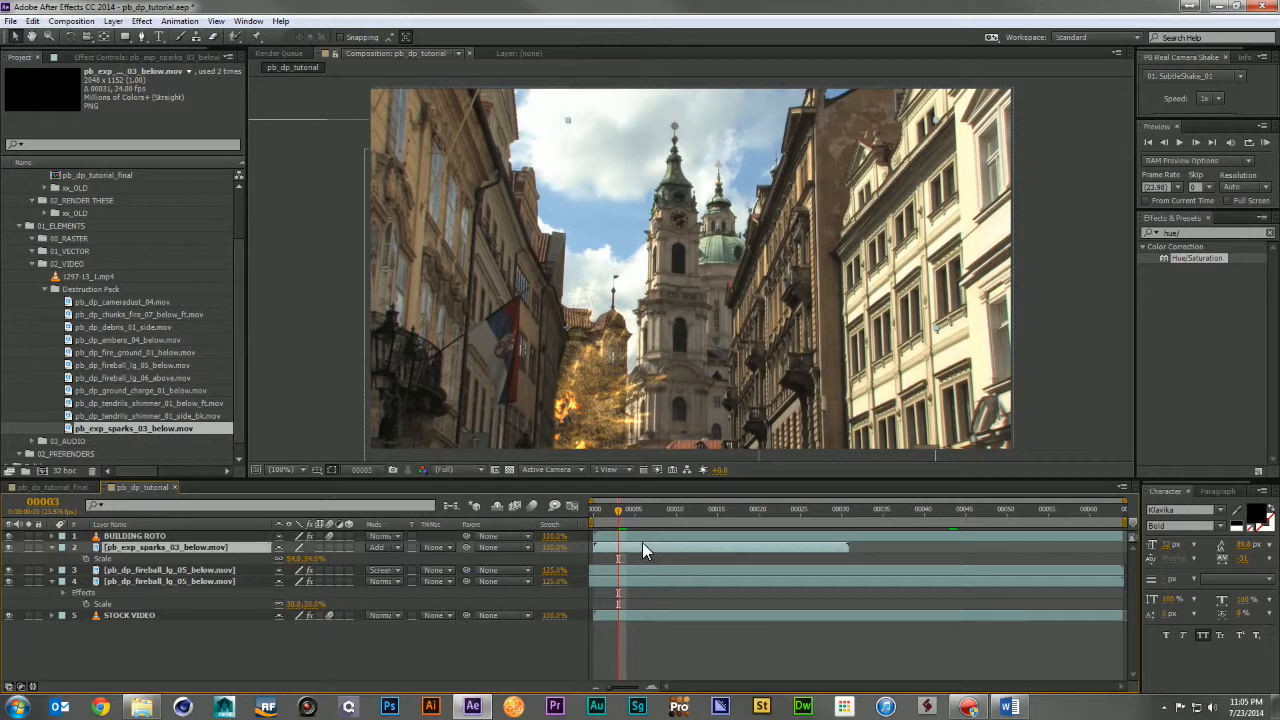
Shift the sparks layer about three frames earlier and reduce its scale to 28% at the fireball's base
{"action": "left_click_drag", "start_coordinate": [642, 542], "coordinate": [622, 542]}
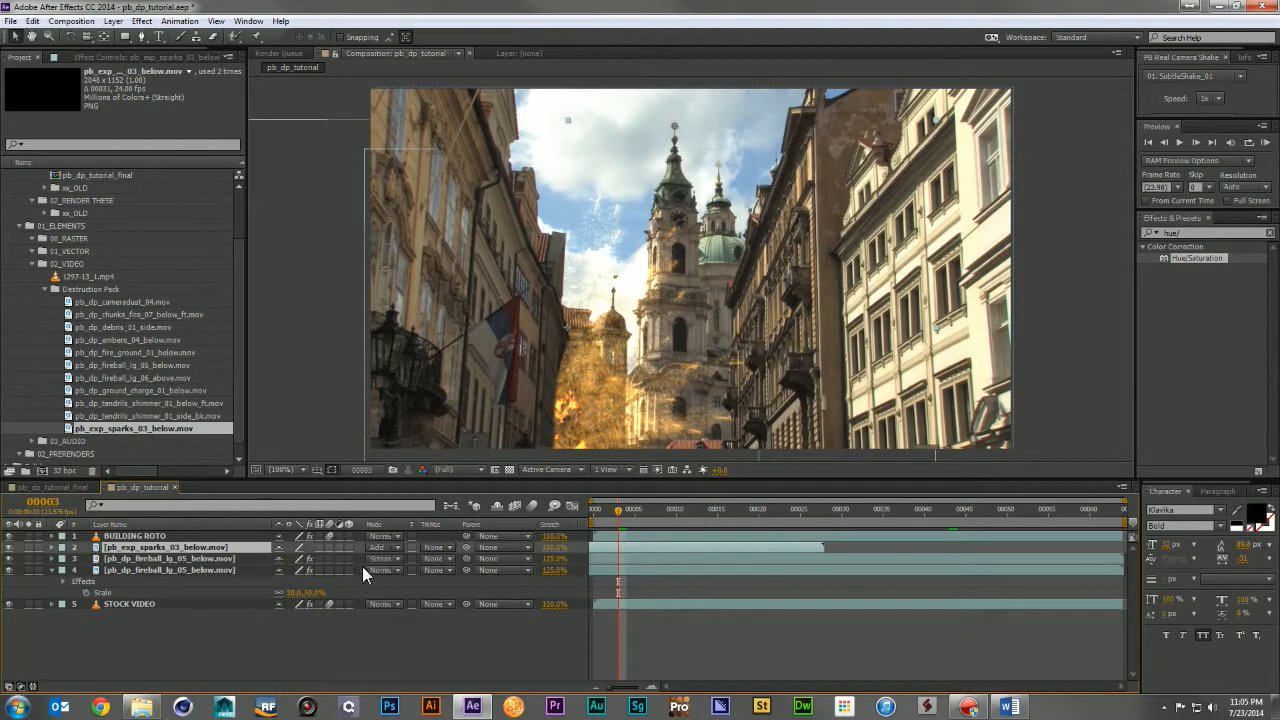
{"action": "mouse_move", "coordinate": [305, 558]}
{"action": "left_mouse_down"}
{"action": "mouse_move", "coordinate": [266, 558]}
{"action": "mouse_move", "coordinate": [298, 558]}
{"action": "mouse_move", "coordinate": [284, 558]}
{"action": "left_mouse_up"}
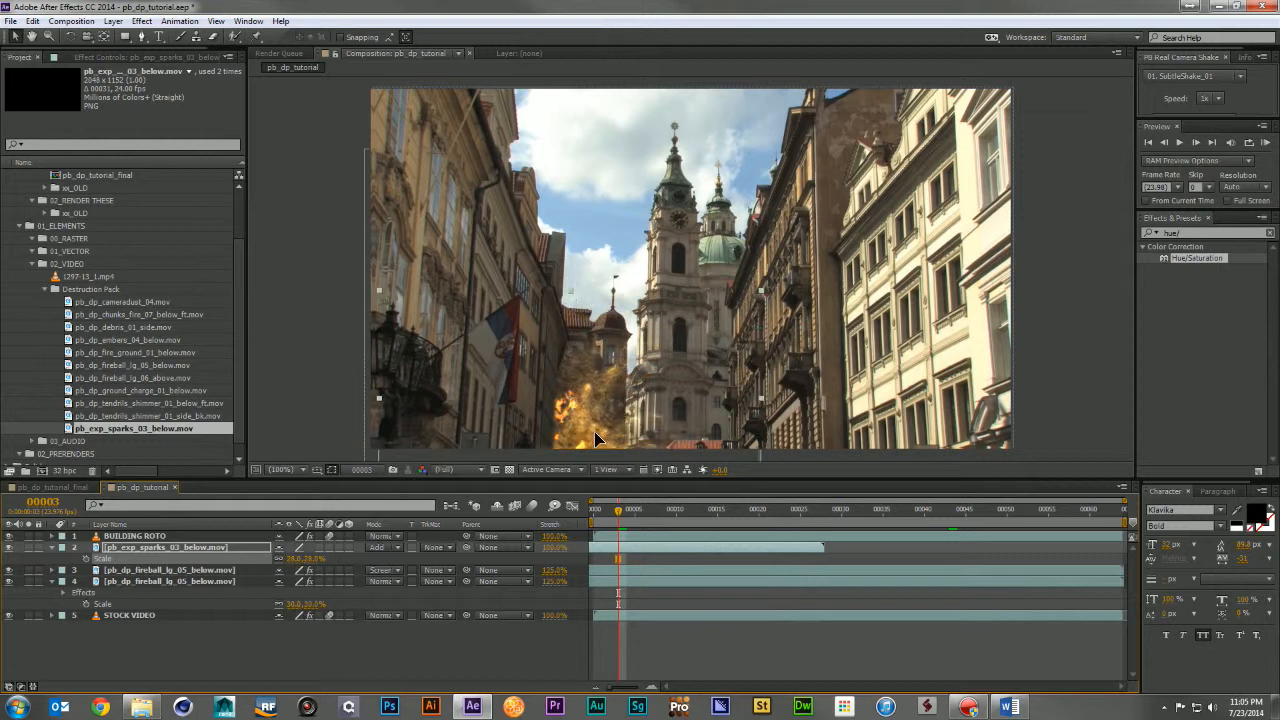
{"action": "mouse_move", "coordinate": [607, 513]}
{"action": "left_mouse_down"}
{"action": "mouse_move", "coordinate": [584, 516]}
{"action": "mouse_move", "coordinate": [745, 538]}
{"action": "mouse_move", "coordinate": [620, 533]}
{"action": "left_mouse_up"}
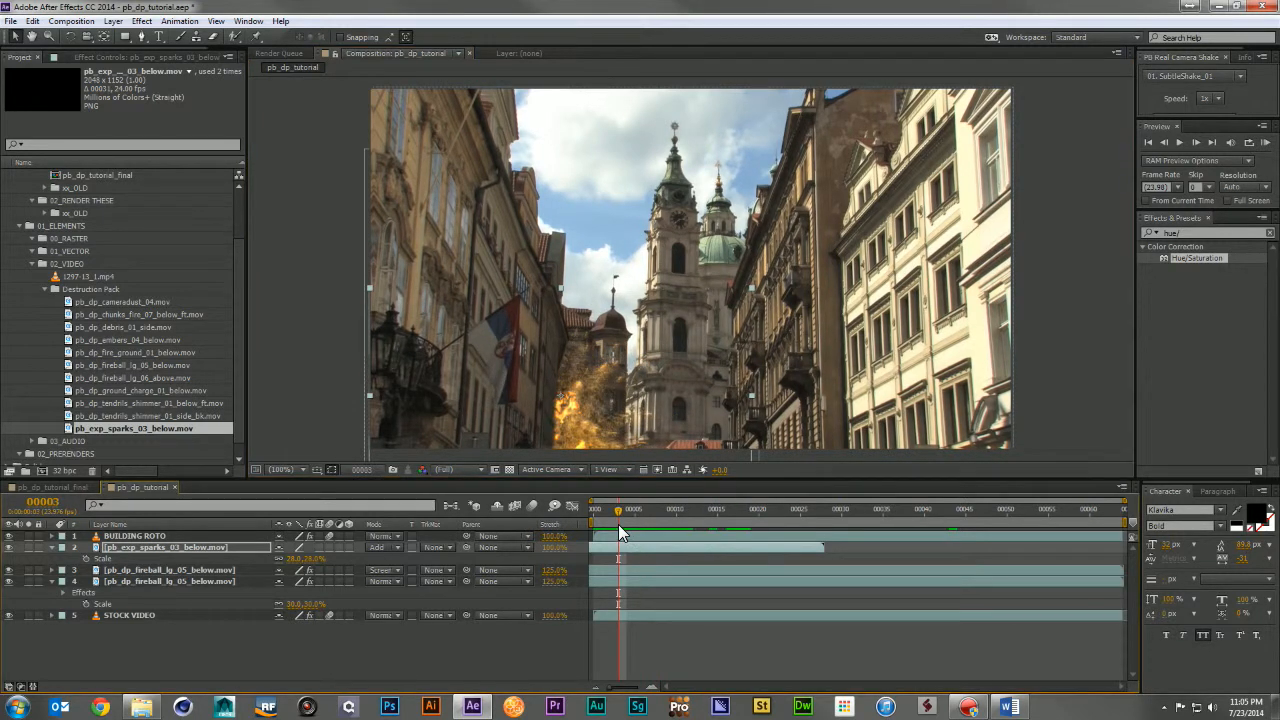
Add pb_dp_tendrils_shimmer_01_below_ft.mov beneath BUILDING ROTO and mirror it horizontally with an unlinked horizontal scale of -100%
{"action": "left_click_drag", "start_coordinate": [209, 403], "coordinate": [224, 544]}
{"action": "key", "text": "s"}
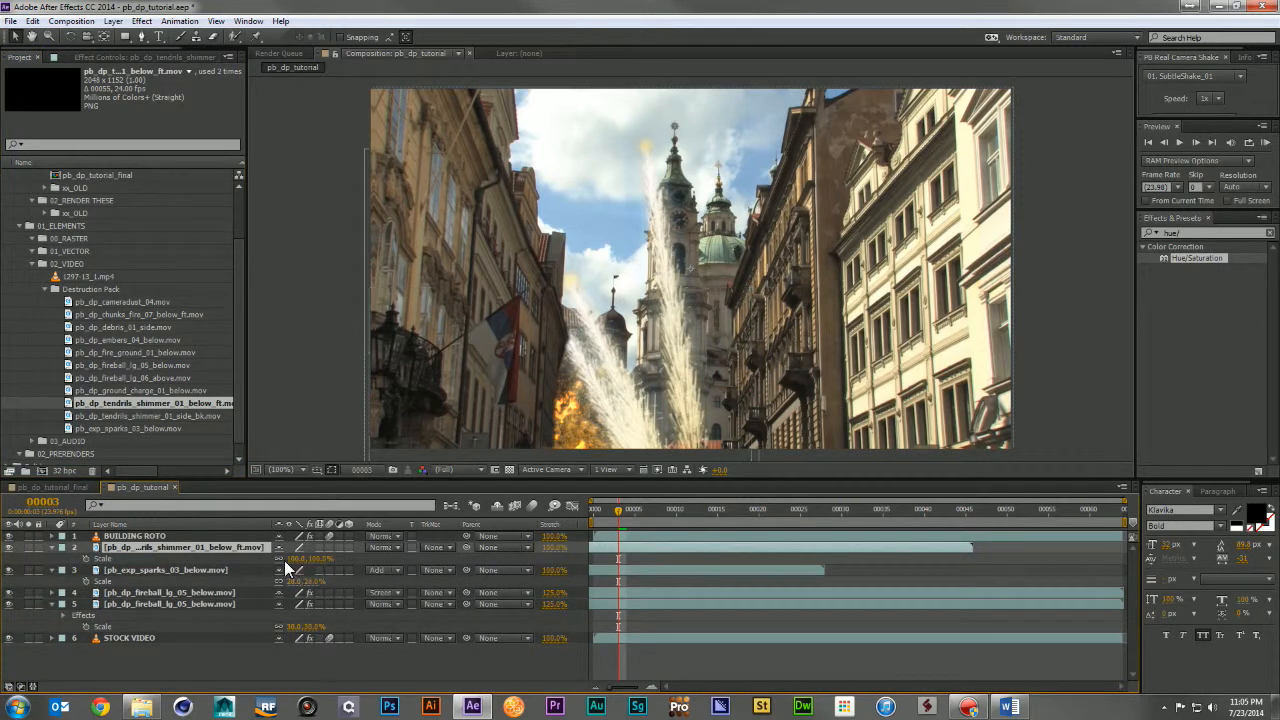
{"action": "left_click", "coordinate": [280, 559]}
{"action": "left_click", "coordinate": [296, 559]}
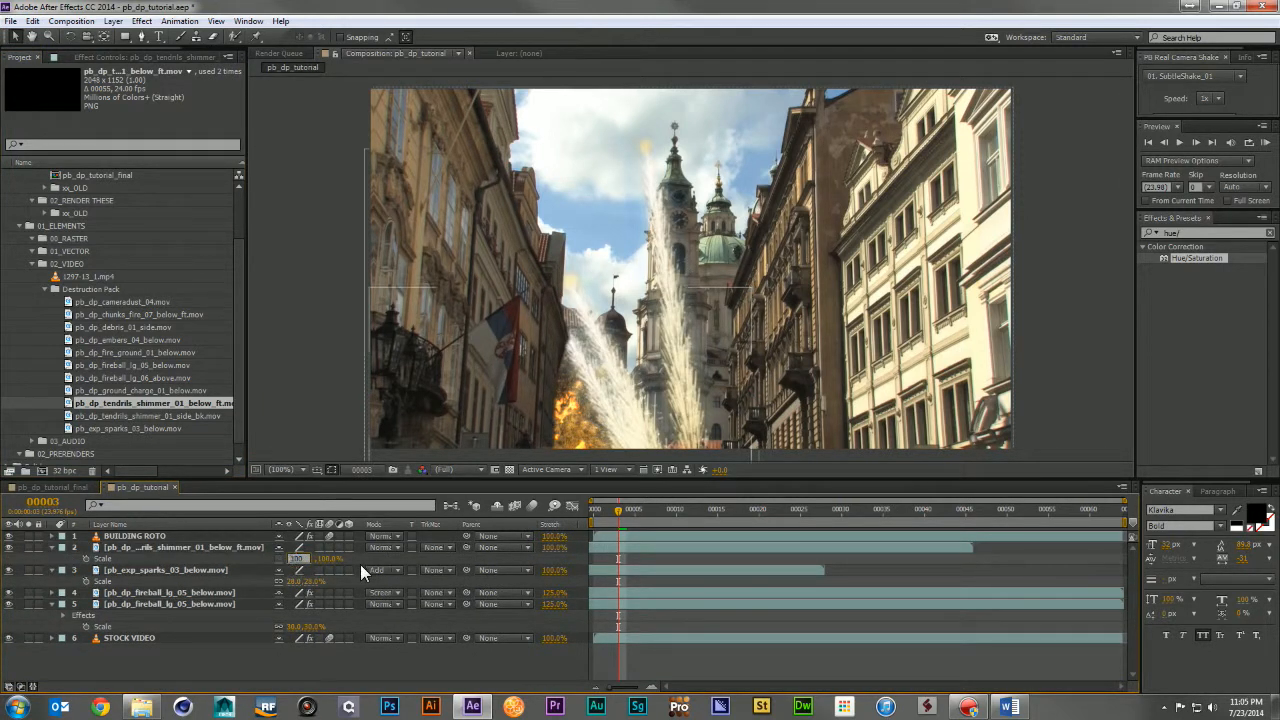
{"action": "type", "text": "-100"}
{"action": "key", "text": "Return"}
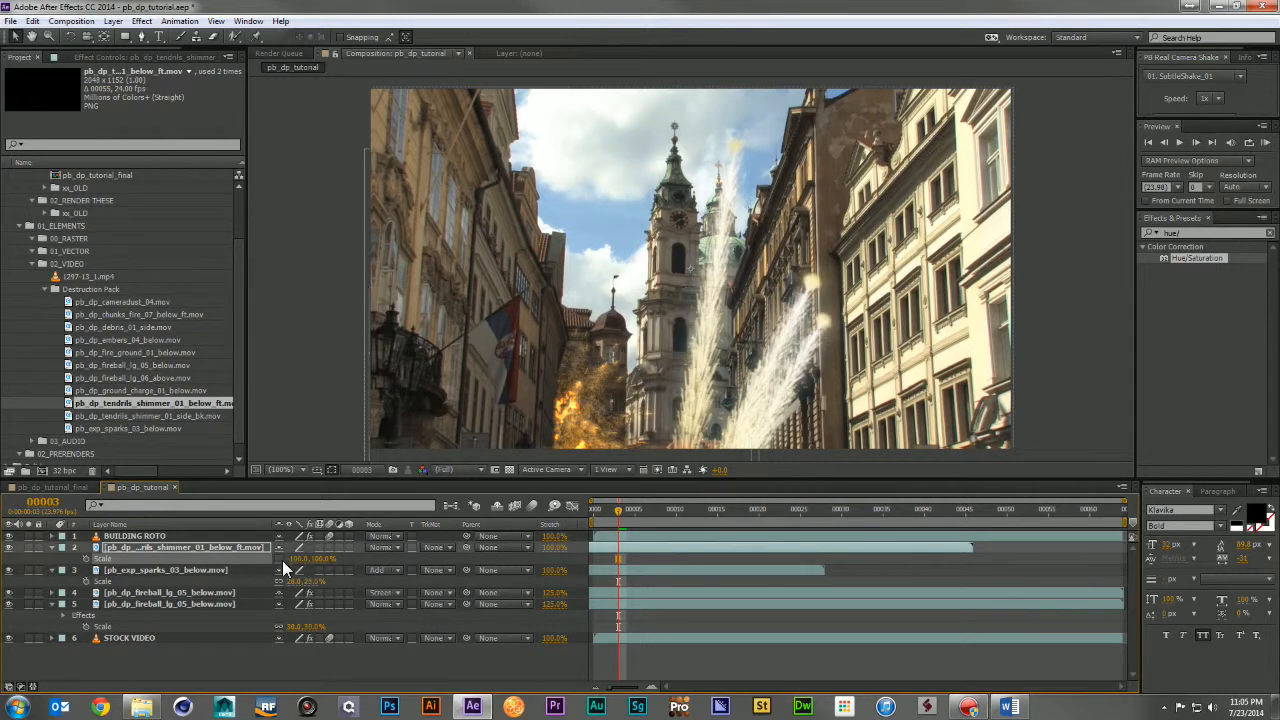
Scale the mirrored tendrils proportionally to -42%, 42% and position them over the fireball's base
{"action": "left_click_drag", "start_coordinate": [300, 558], "coordinate": [583, 401]}
{"action": "left_click_drag", "start_coordinate": [318, 559], "coordinate": [308, 560]}
{"action": "left_click_drag", "start_coordinate": [570, 402], "coordinate": [565, 433]}
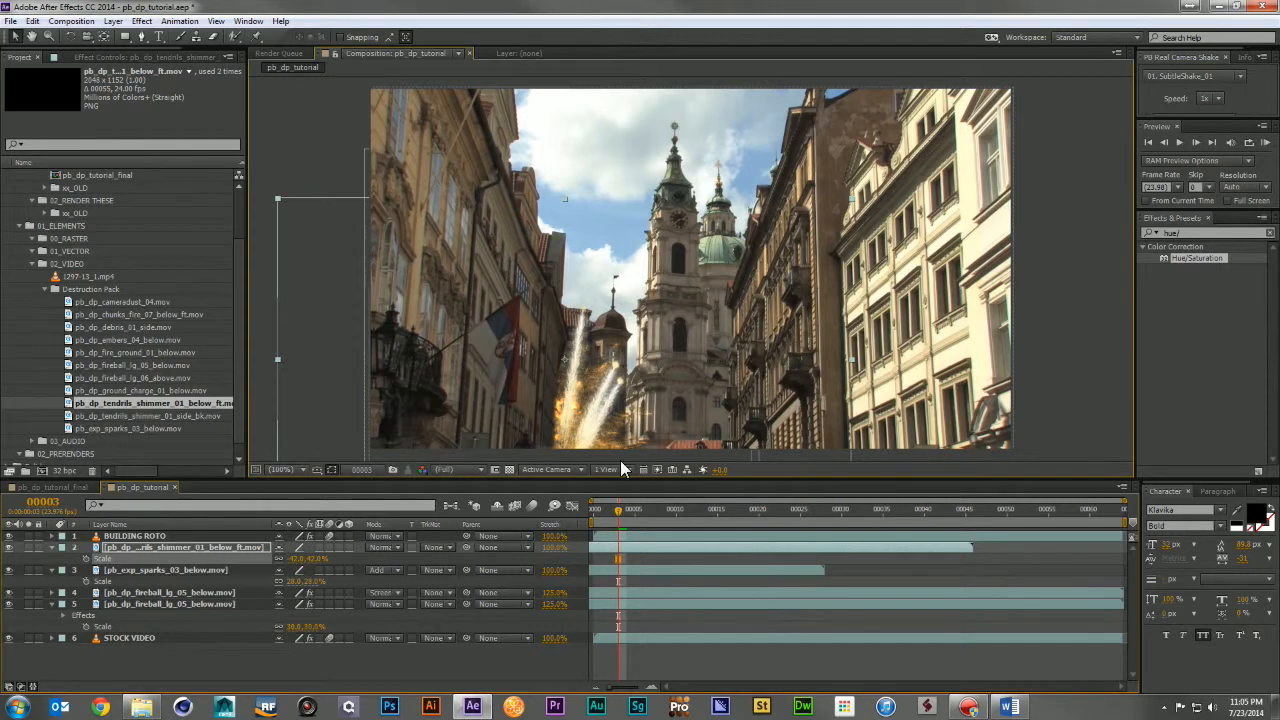
Check the tendrils against the explosion at frame 15, reduce their scale to -31%, 31% and realign them with the fireball
{"action": "left_click_drag", "start_coordinate": [612, 508], "coordinate": [574, 514]}
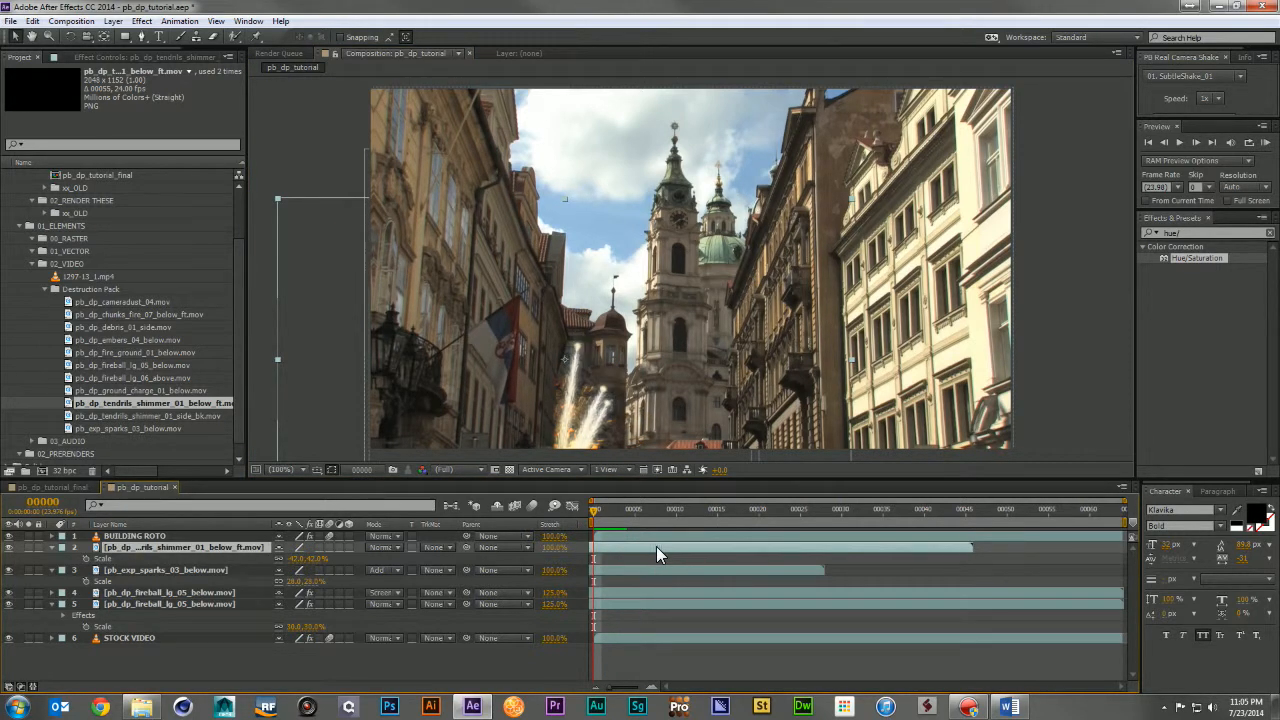
{"action": "left_click_drag", "start_coordinate": [620, 510], "coordinate": [714, 524]}
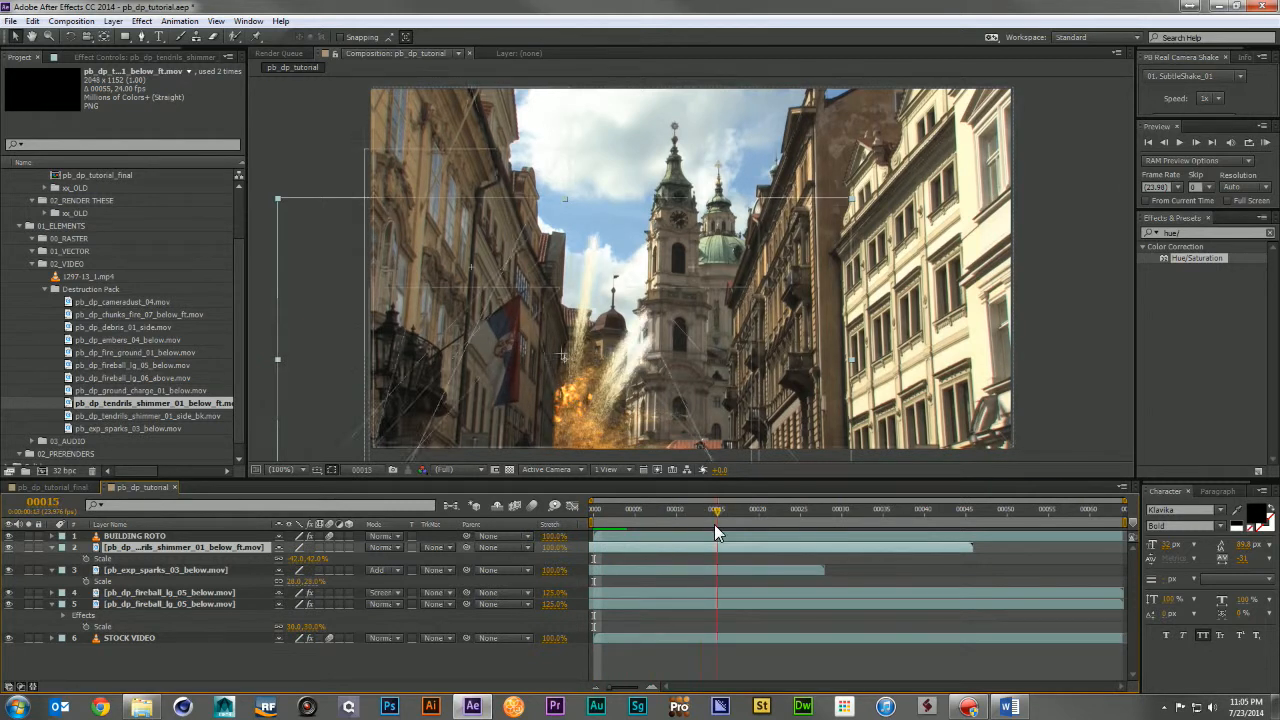
{"action": "left_click_drag", "start_coordinate": [321, 557], "coordinate": [313, 557]}
{"action": "left_click_drag", "start_coordinate": [616, 354], "coordinate": [616, 380]}
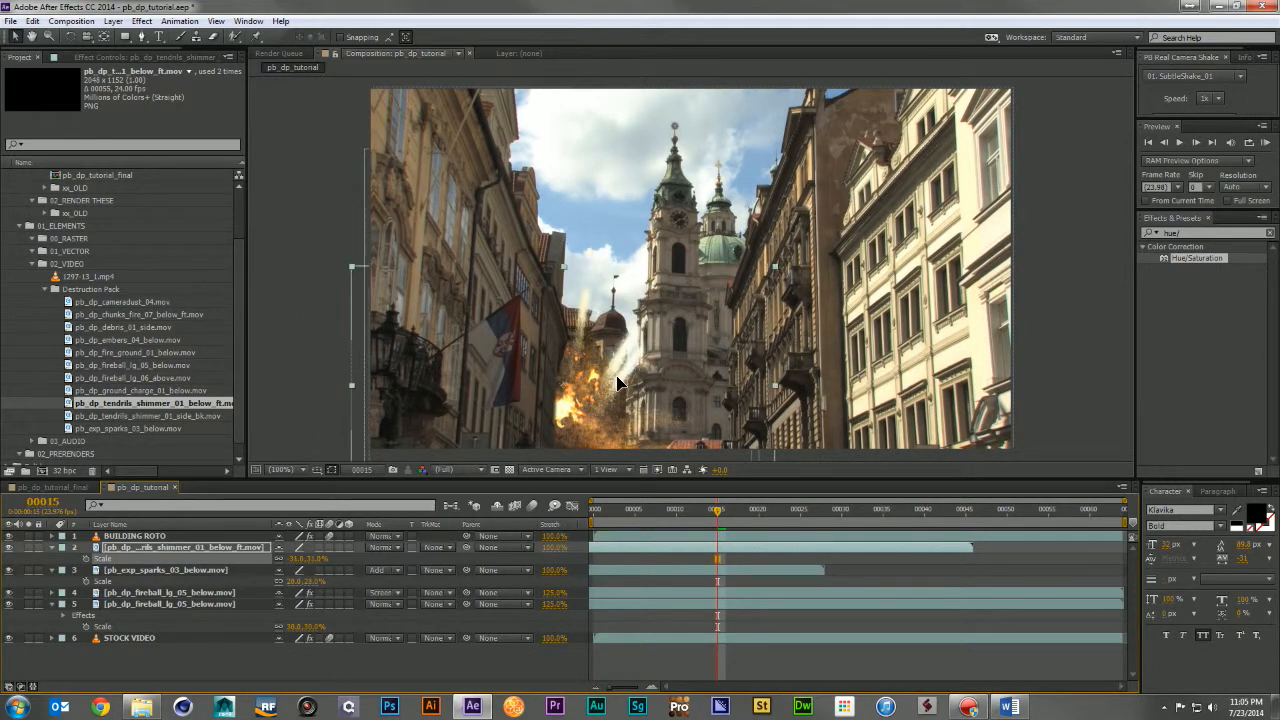
Set the tendrils layer's blending mode to Screen and check the blend around frame 12
{"action": "left_click_drag", "start_coordinate": [640, 509], "coordinate": [688, 516]}
{"action": "left_click", "coordinate": [368, 546]}
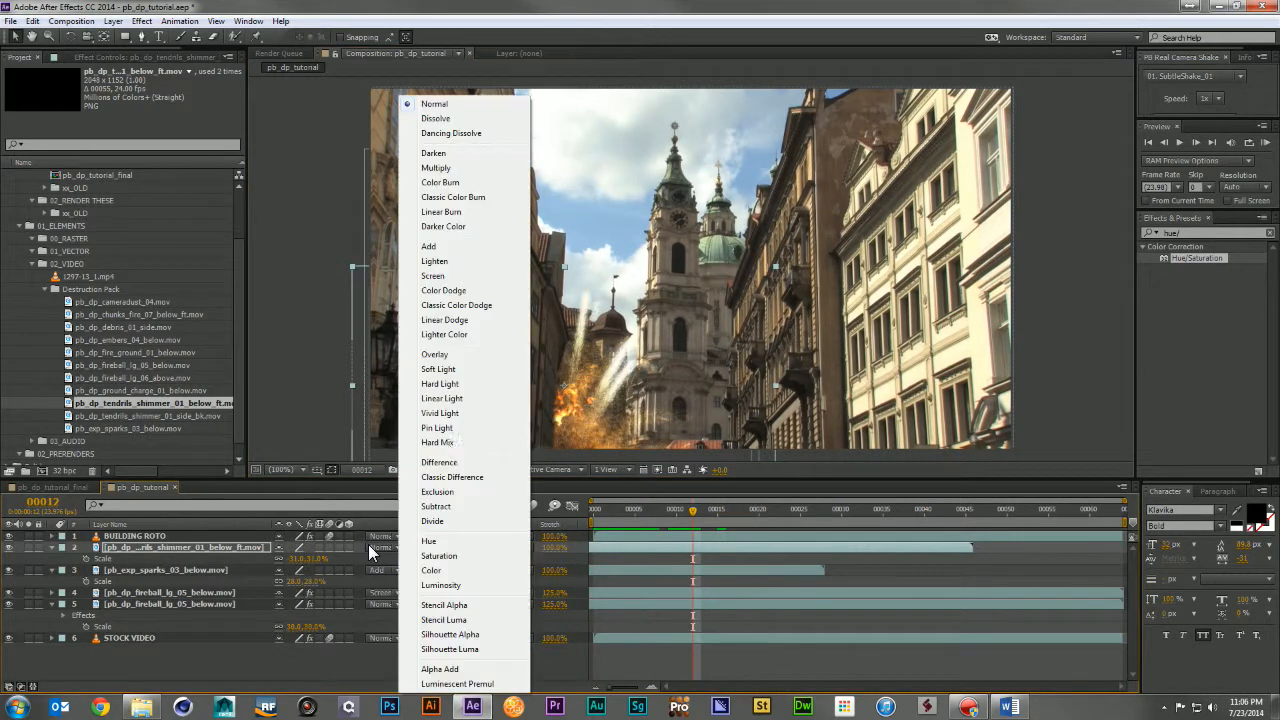
{"action": "left_click", "coordinate": [433, 276]}
{"action": "mouse_move", "coordinate": [675, 514]}
{"action": "left_mouse_down"}
{"action": "mouse_move", "coordinate": [600, 518]}
{"action": "mouse_move", "coordinate": [694, 524]}
{"action": "left_mouse_up"}
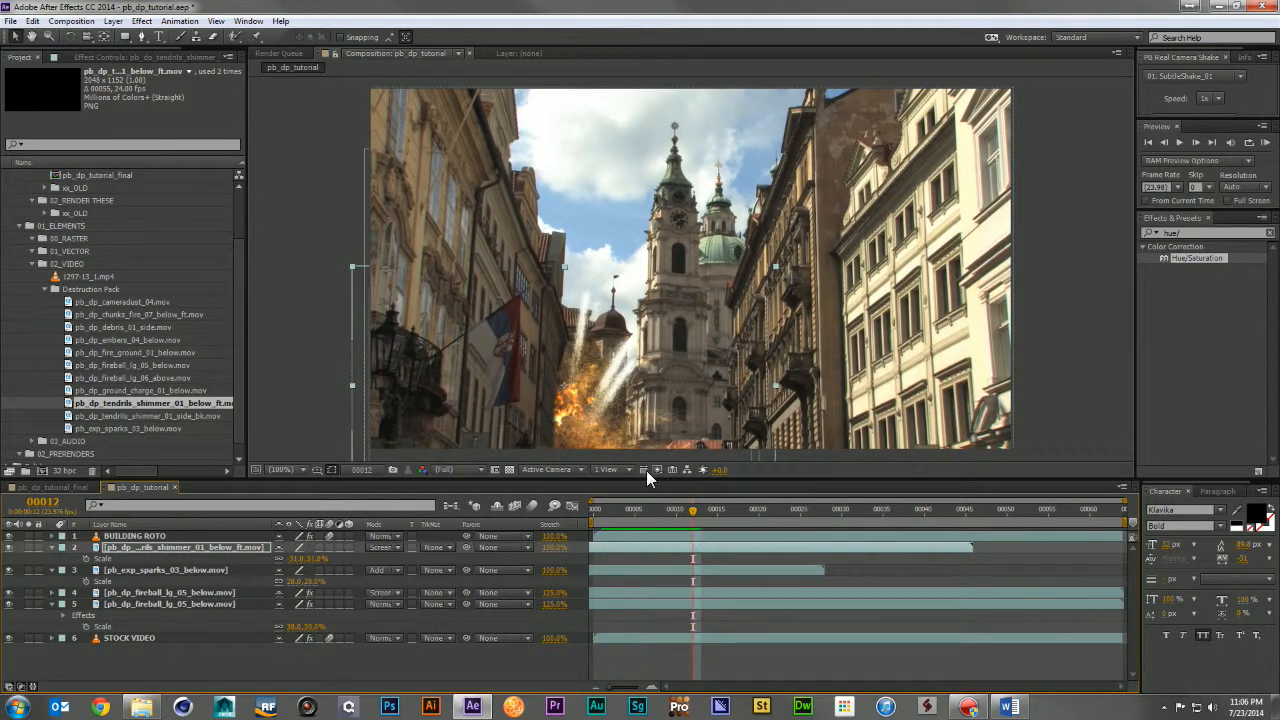
Add pb_dp_chunks_fire_07_below_ft.mov beneath BUILDING ROTO from the first frame, scale it to 18% and position it over the fireball's base
{"action": "left_click_drag", "start_coordinate": [182, 316], "coordinate": [245, 540]}
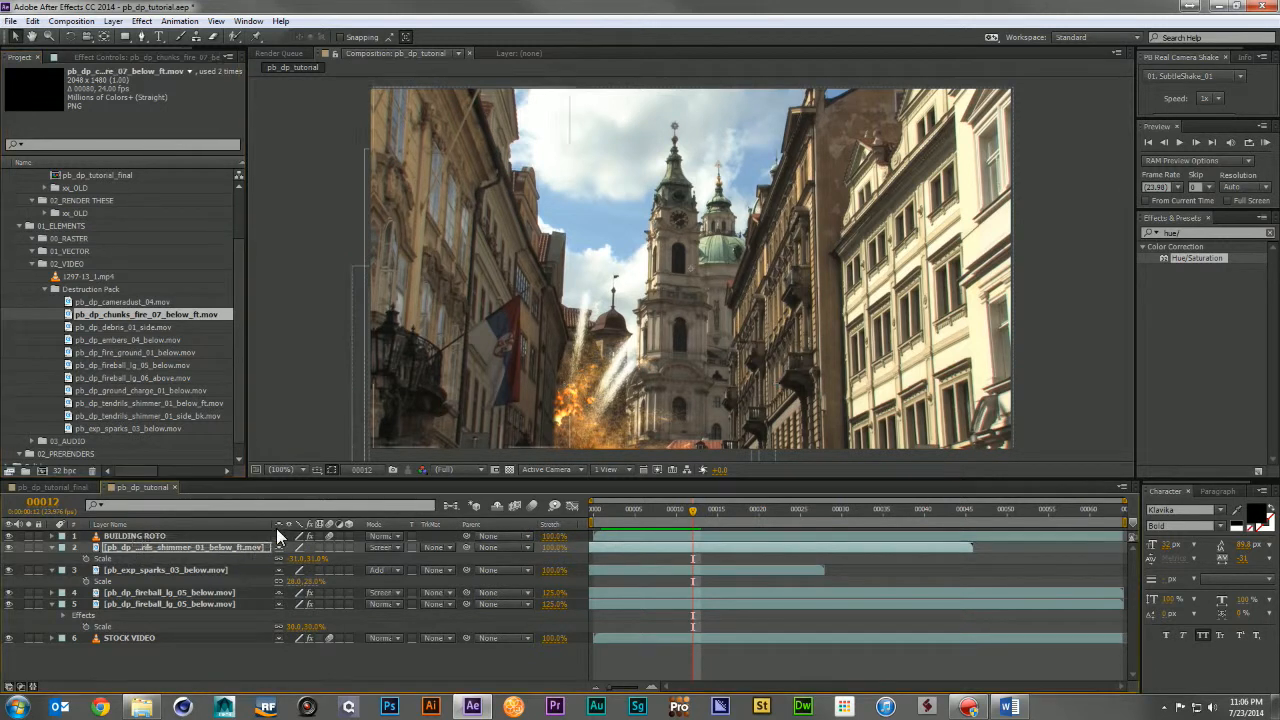
{"action": "left_click_drag", "start_coordinate": [732, 546], "coordinate": [594, 544]}
{"action": "key", "text": "s"}
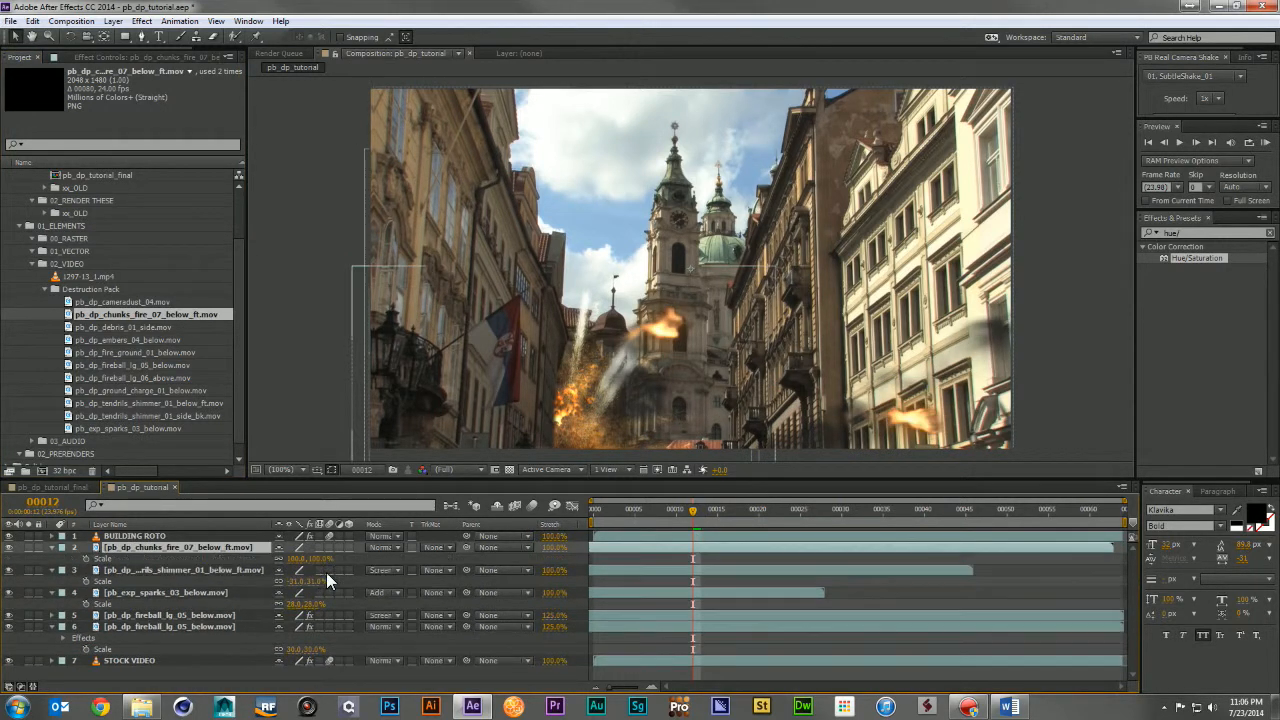
{"action": "left_click_drag", "start_coordinate": [300, 559], "coordinate": [264, 561]}
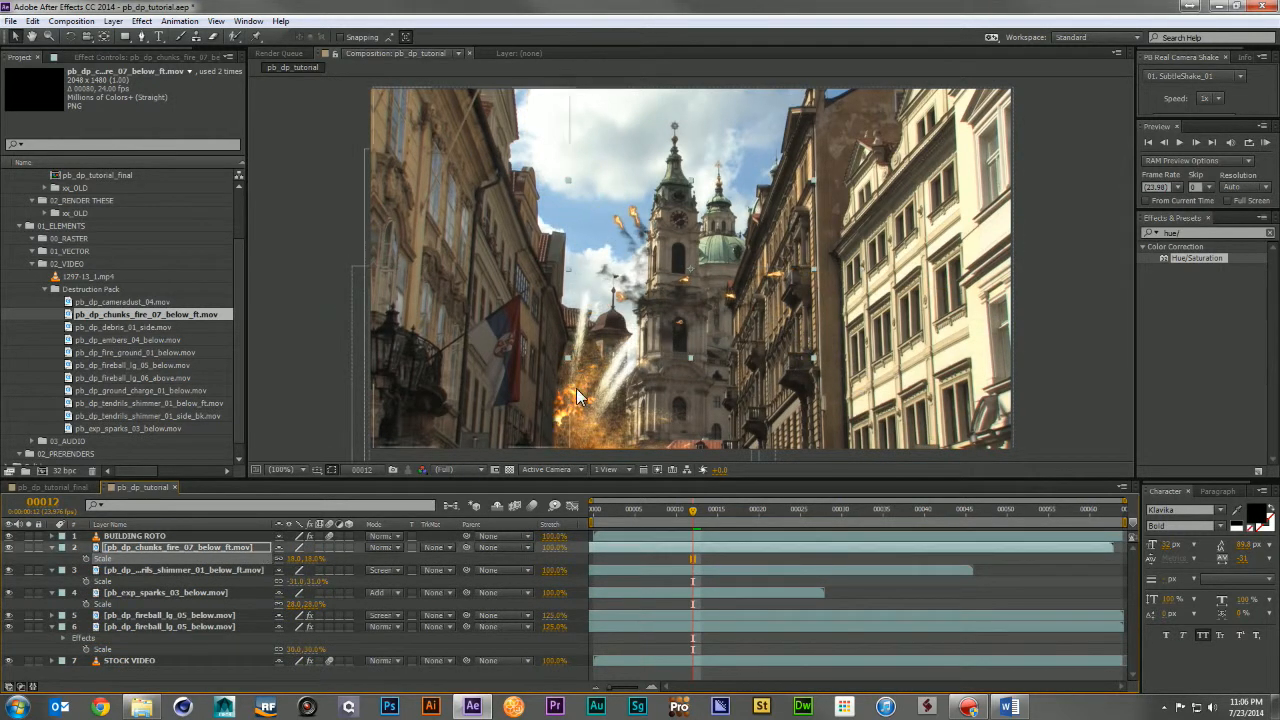
{"action": "left_click_drag", "start_coordinate": [668, 322], "coordinate": [577, 431]}
Set the fire chunks layer's blending mode to Screen at frame 13 and collapse the revealed properties of all layers
{"action": "left_click_drag", "start_coordinate": [664, 514], "coordinate": [701, 515]}
{"action": "left_click", "coordinate": [376, 547]}
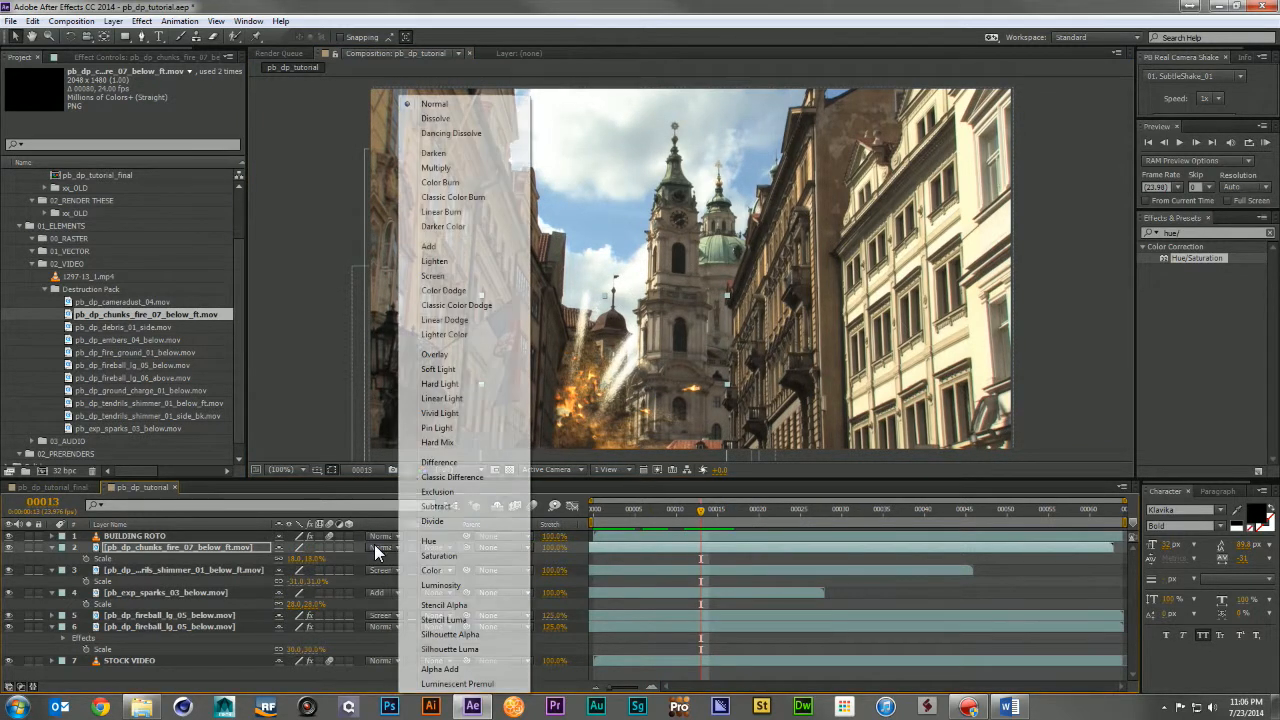
{"action": "left_click", "coordinate": [432, 276]}
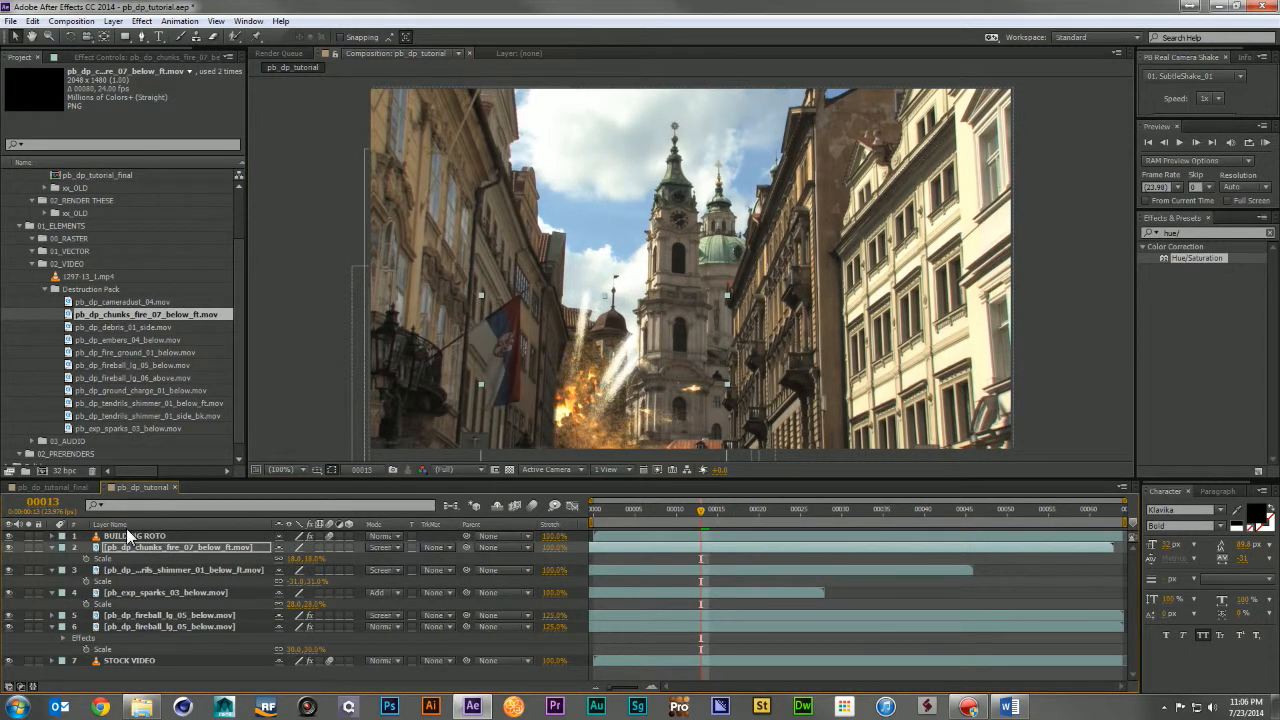
{"action": "key", "text": "ctrl+a"}
{"action": "left_click", "coordinate": [50, 548]}
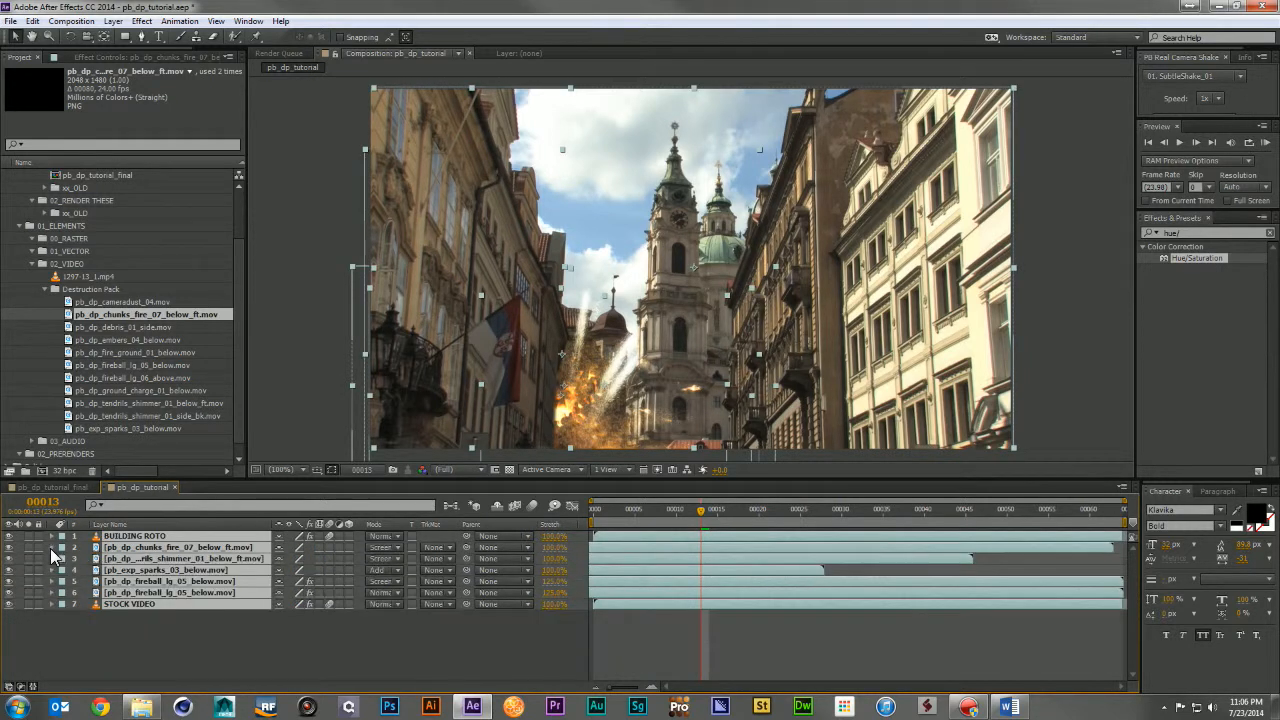
{"action": "left_click", "coordinate": [194, 632]}
Preview the layered explosion and check the early burst around frame 10
{"action": "key", "text": "KP_0"}
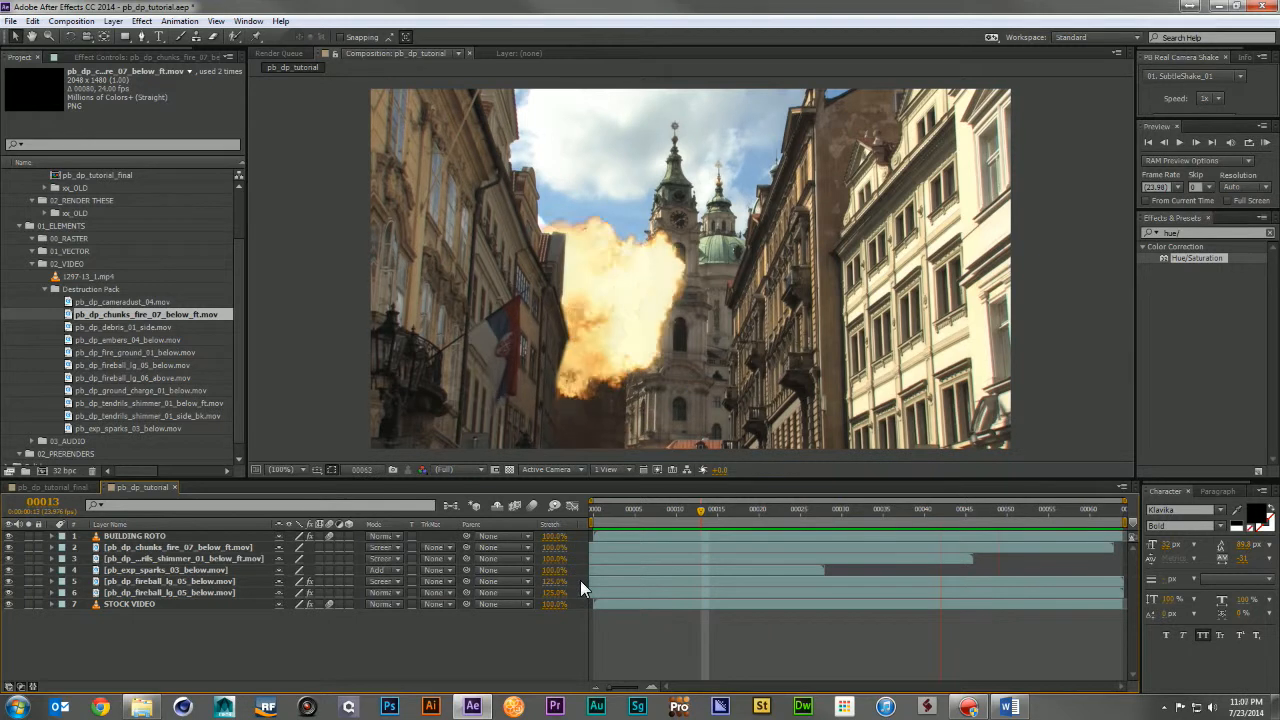
{"action": "key", "text": "space"}
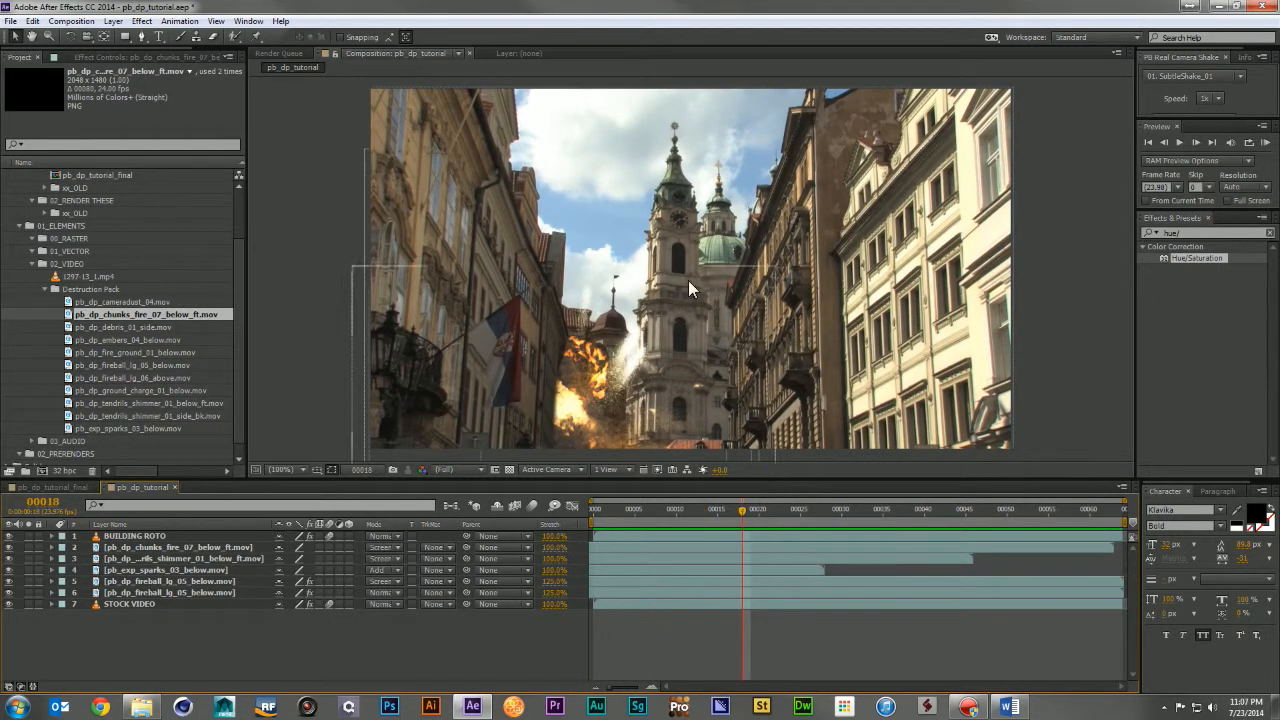
{"action": "left_click_drag", "start_coordinate": [774, 506], "coordinate": [678, 518]}
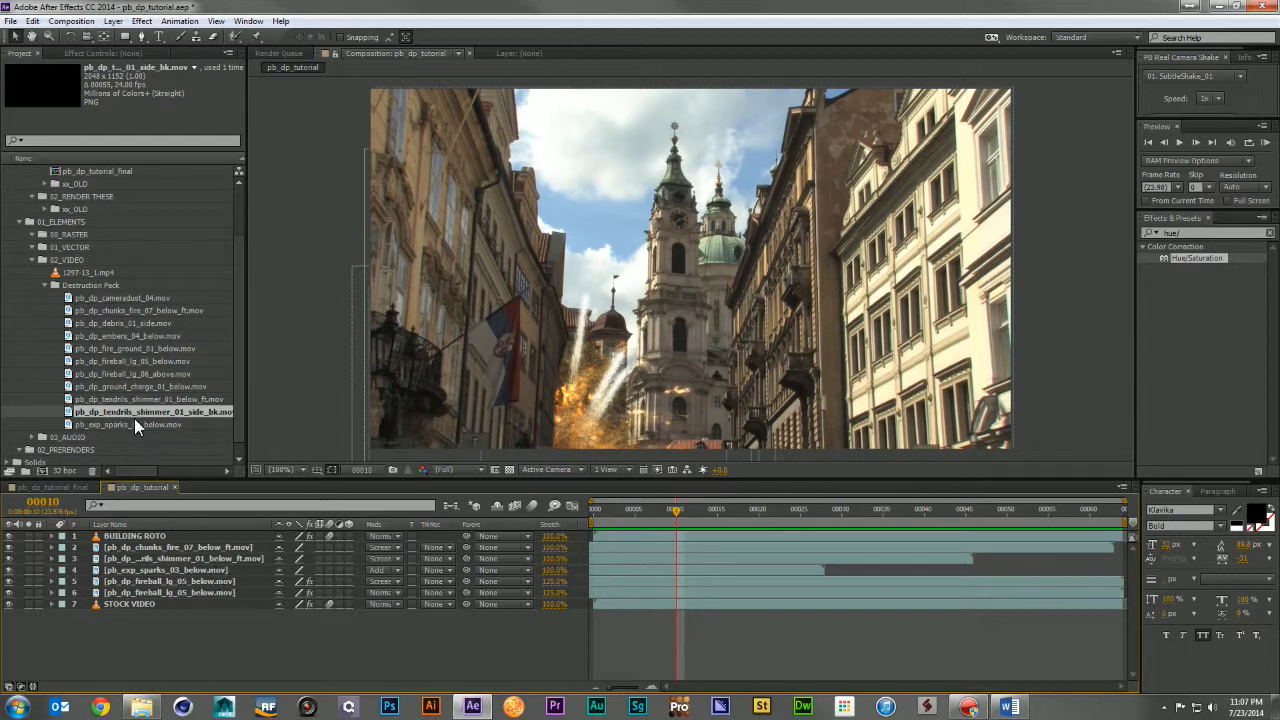
Duplicate the tendrils layer, place the copy just above STOCK VIDEO and replace its source with pb_dp_tendrils_shimmer_01_side_bk.mov
{"action": "left_click", "coordinate": [137, 411]}
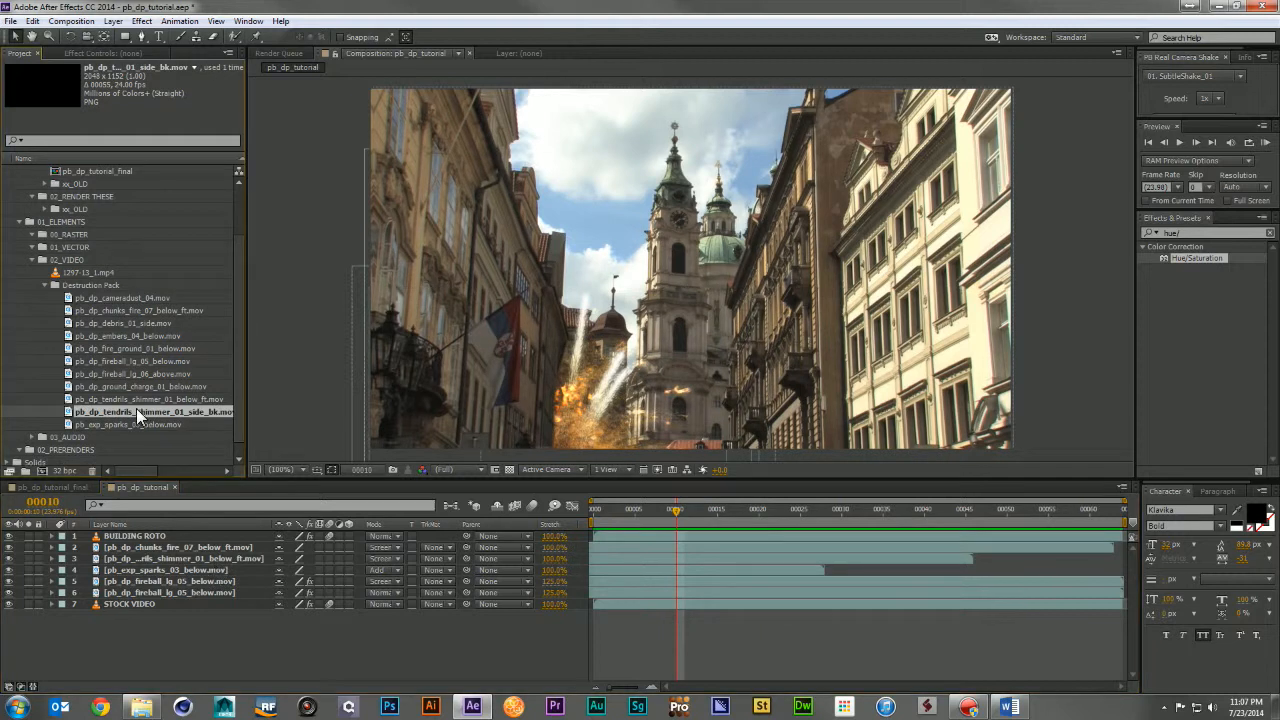
{"action": "left_click", "coordinate": [178, 560]}
{"action": "key", "text": "ctrl+d"}
{"action": "left_click_drag", "start_coordinate": [178, 560], "coordinate": [178, 609]}
{"action": "left_click_drag", "start_coordinate": [152, 420], "coordinate": [172, 598]}
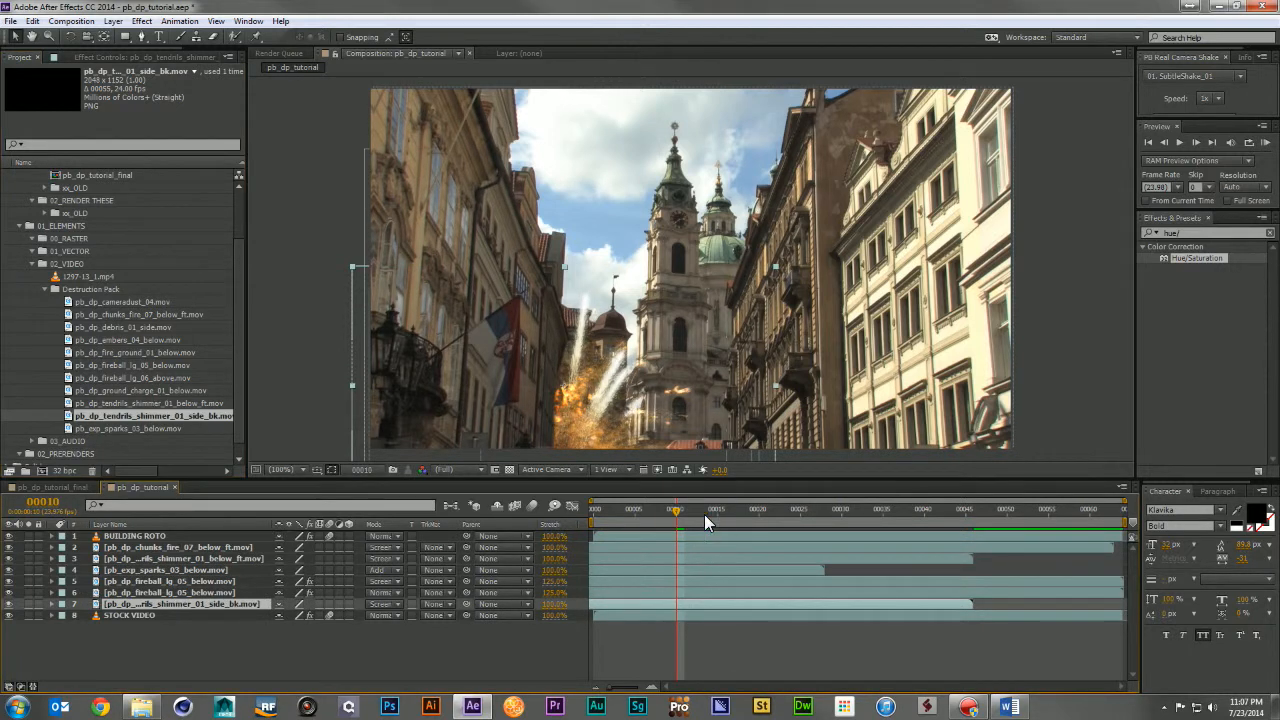
Slide the side tendrils layer about four frames earlier and preview the explosion's timing
{"action": "mouse_move", "coordinate": [676, 514]}
{"action": "left_mouse_down"}
{"action": "mouse_move", "coordinate": [716, 512]}
{"action": "mouse_move", "coordinate": [668, 510]}
{"action": "left_mouse_up"}
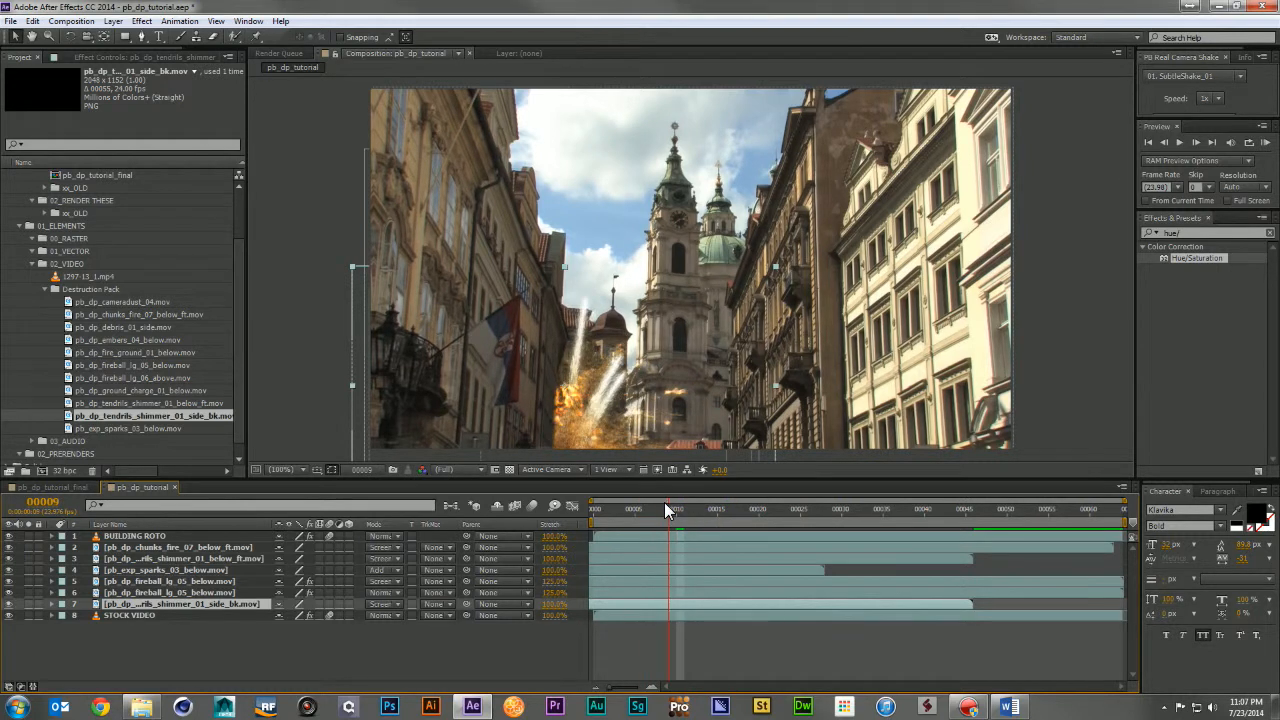
{"action": "left_click_drag", "start_coordinate": [611, 600], "coordinate": [589, 596]}
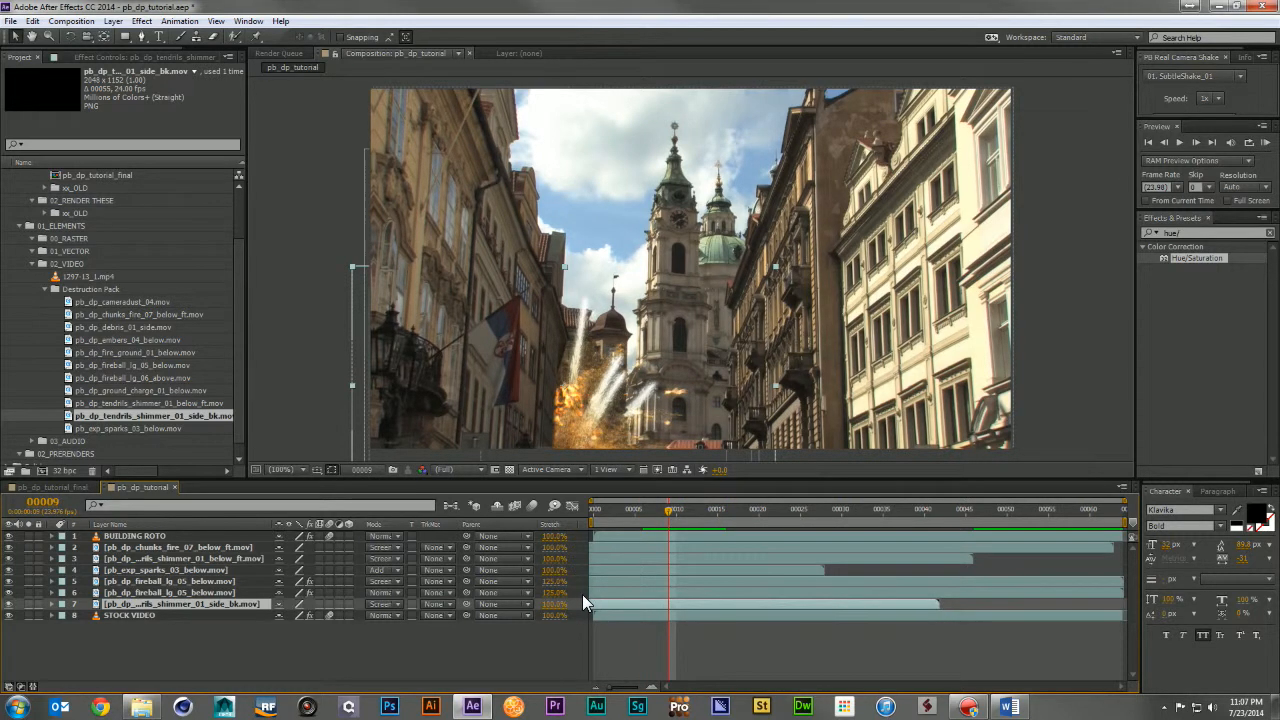
{"action": "mouse_move", "coordinate": [658, 517]}
{"action": "left_mouse_down"}
{"action": "mouse_move", "coordinate": [589, 523]}
{"action": "mouse_move", "coordinate": [675, 530]}
{"action": "left_mouse_up"}
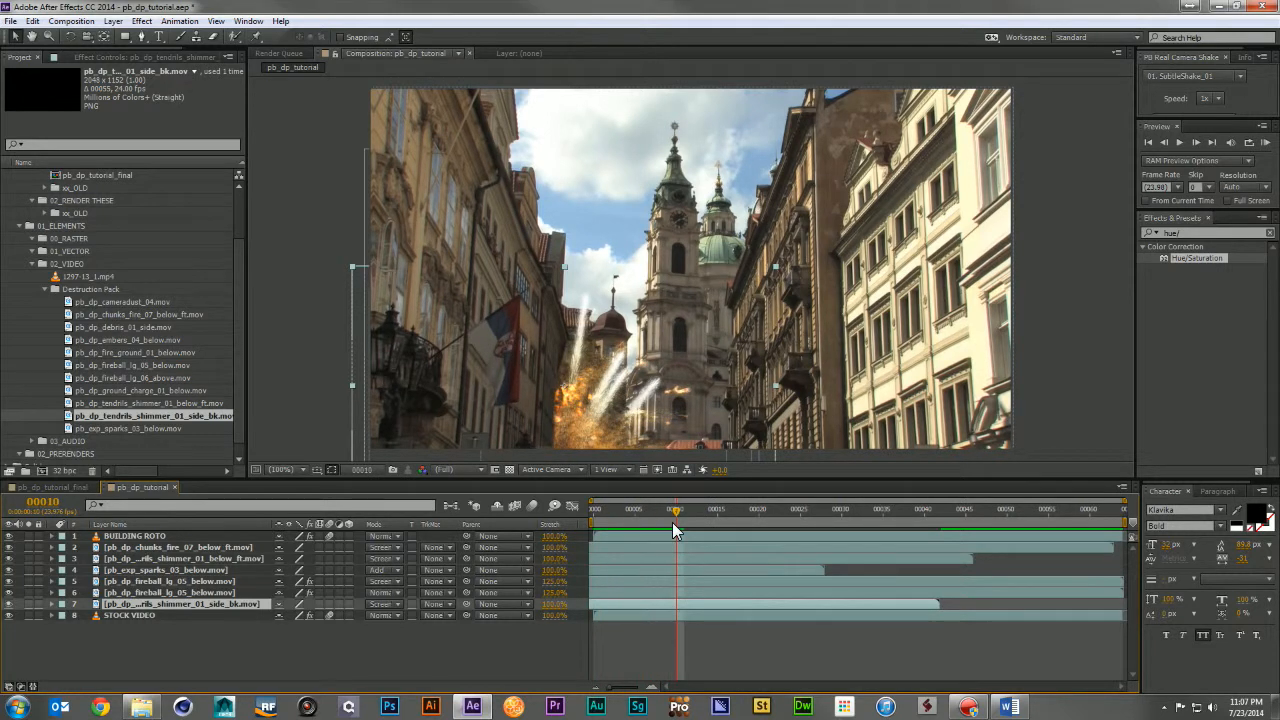
{"action": "key", "text": "KP_0"}
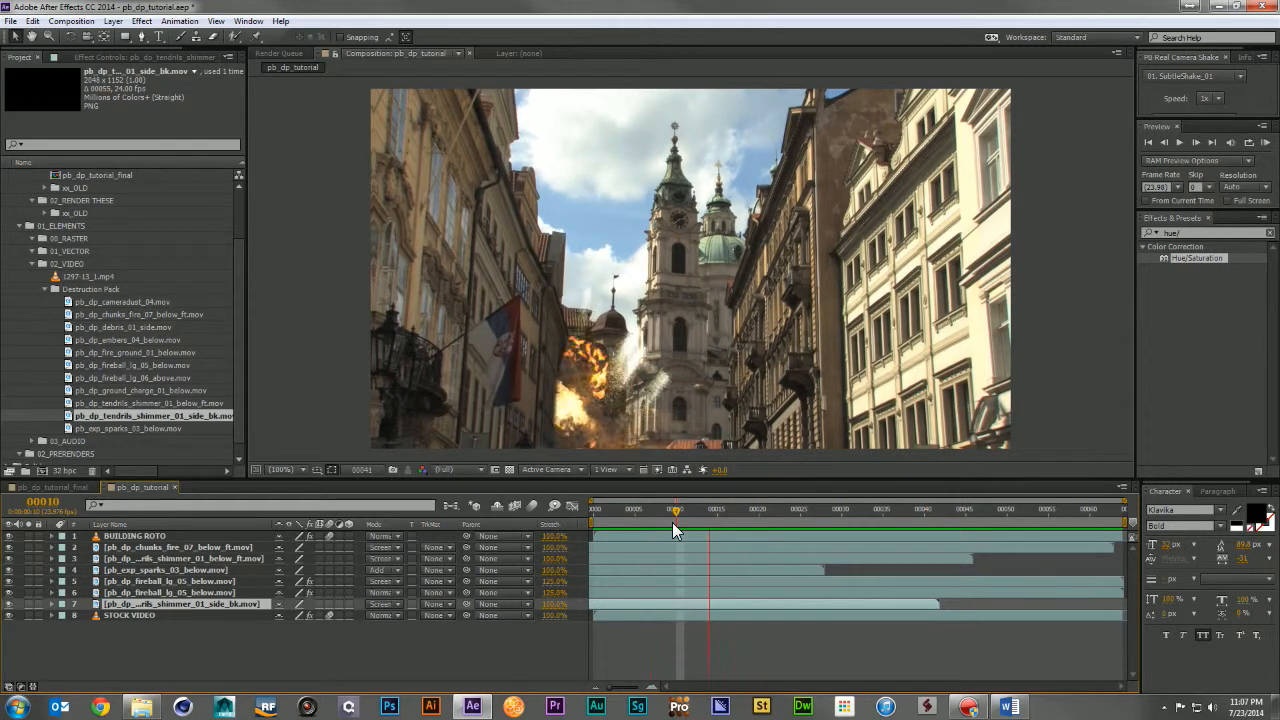
{"action": "key", "text": "space"}
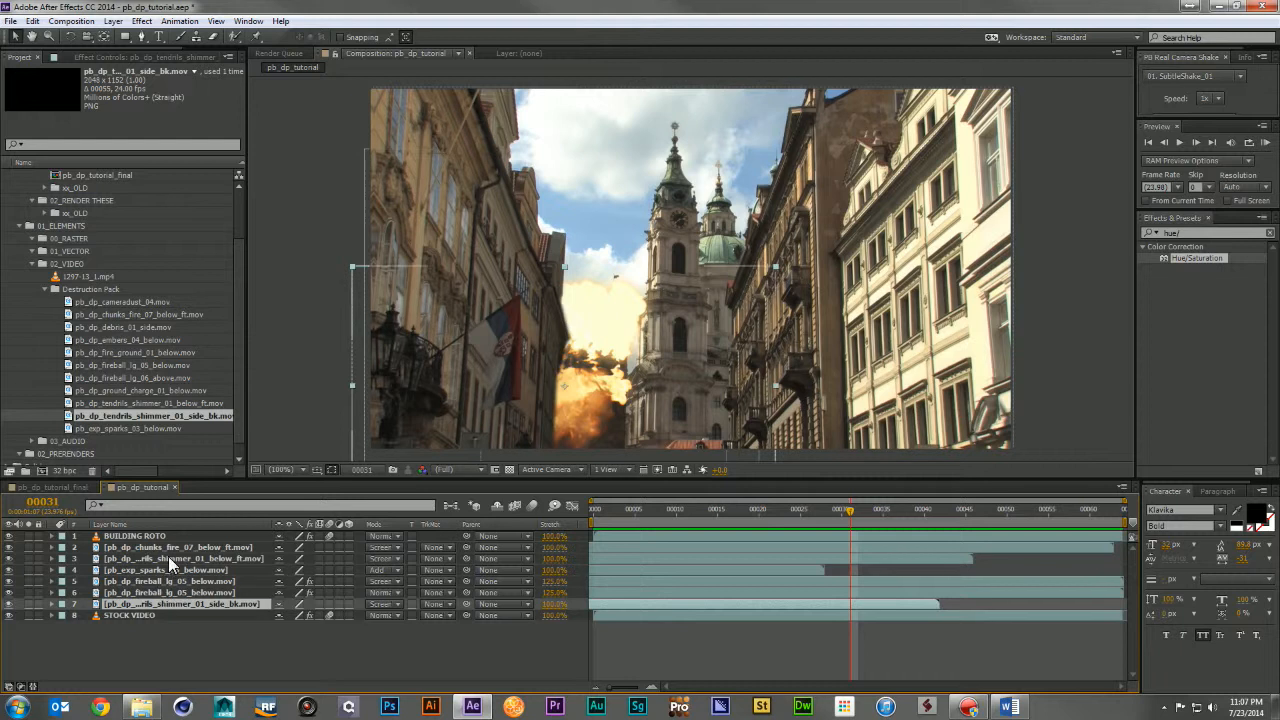
Pre-compose the six explosion layers between BUILDING ROTO and STOCK VIDEO as pc_fireball_bg, moving all attributes into it
{"action": "left_click", "coordinate": [168, 547], "text": "shift"}
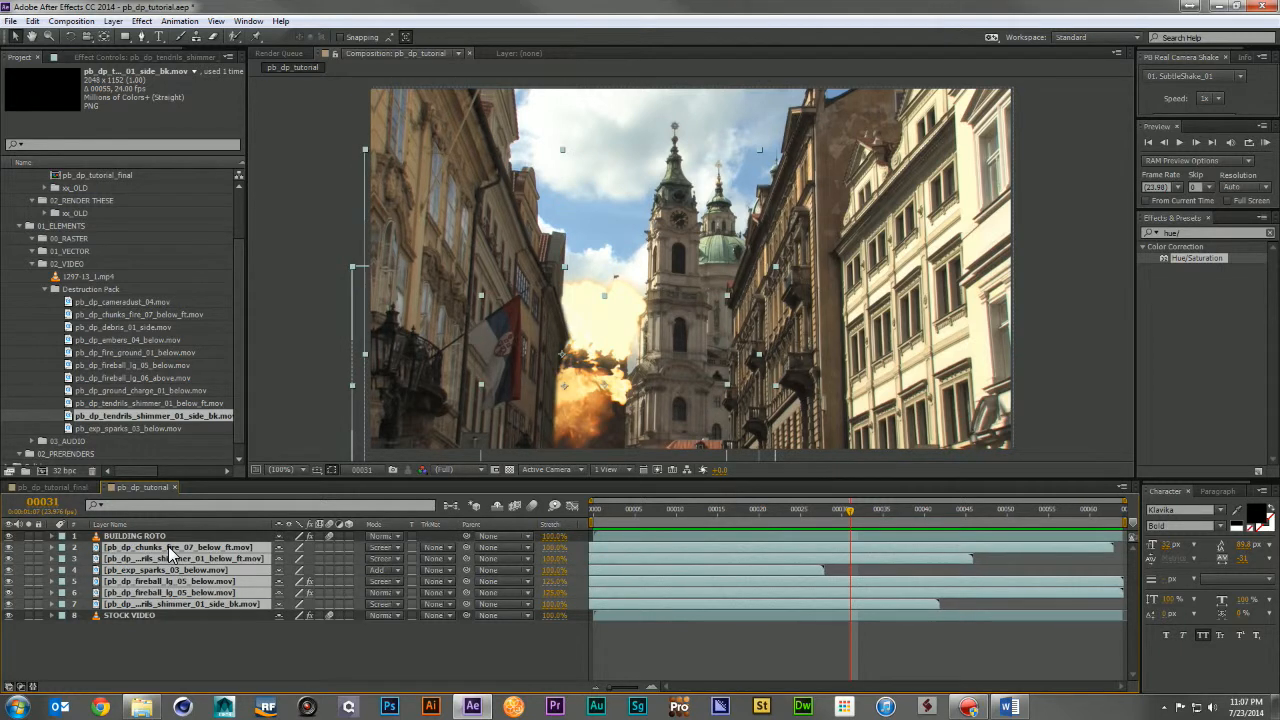
{"action": "key", "text": "ctrl+shift+c"}
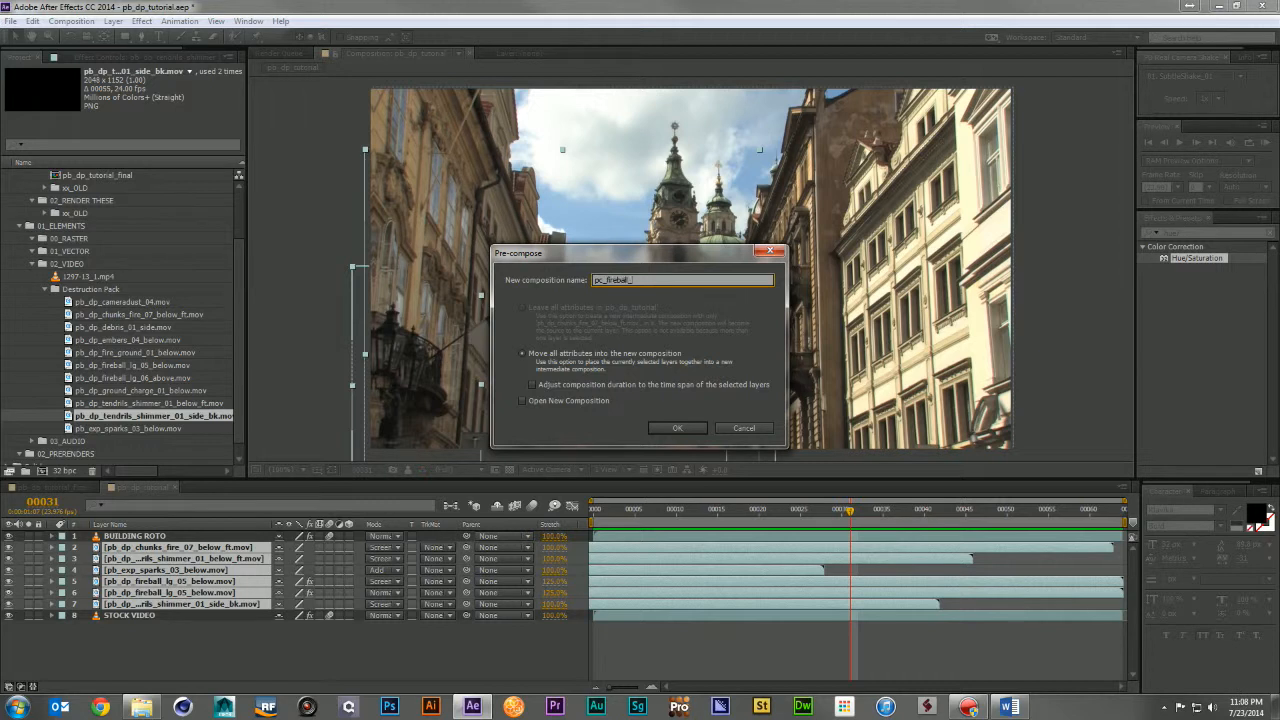
{"action": "key", "text": "Return"}
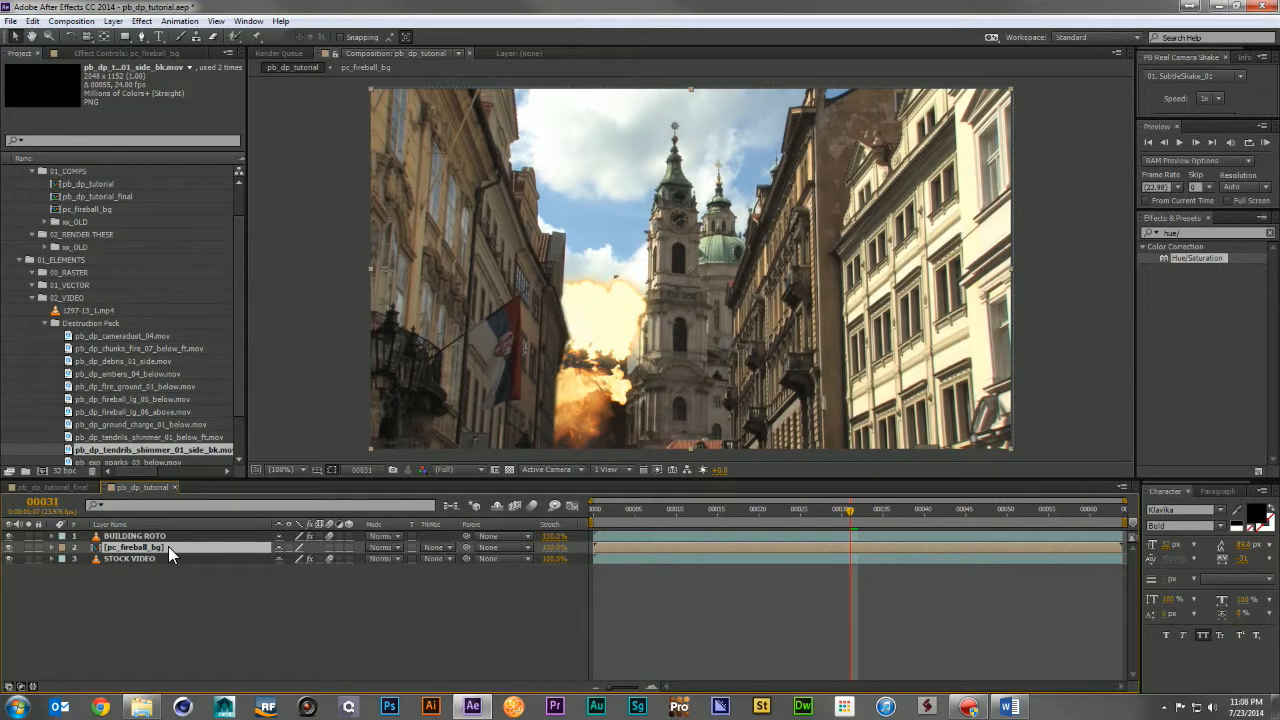
Move BUILDING ROTO into pc_fireball_bg as its top layer and give it a Silhouette blending mode to cut out the building
{"action": "left_click", "coordinate": [156, 537]}
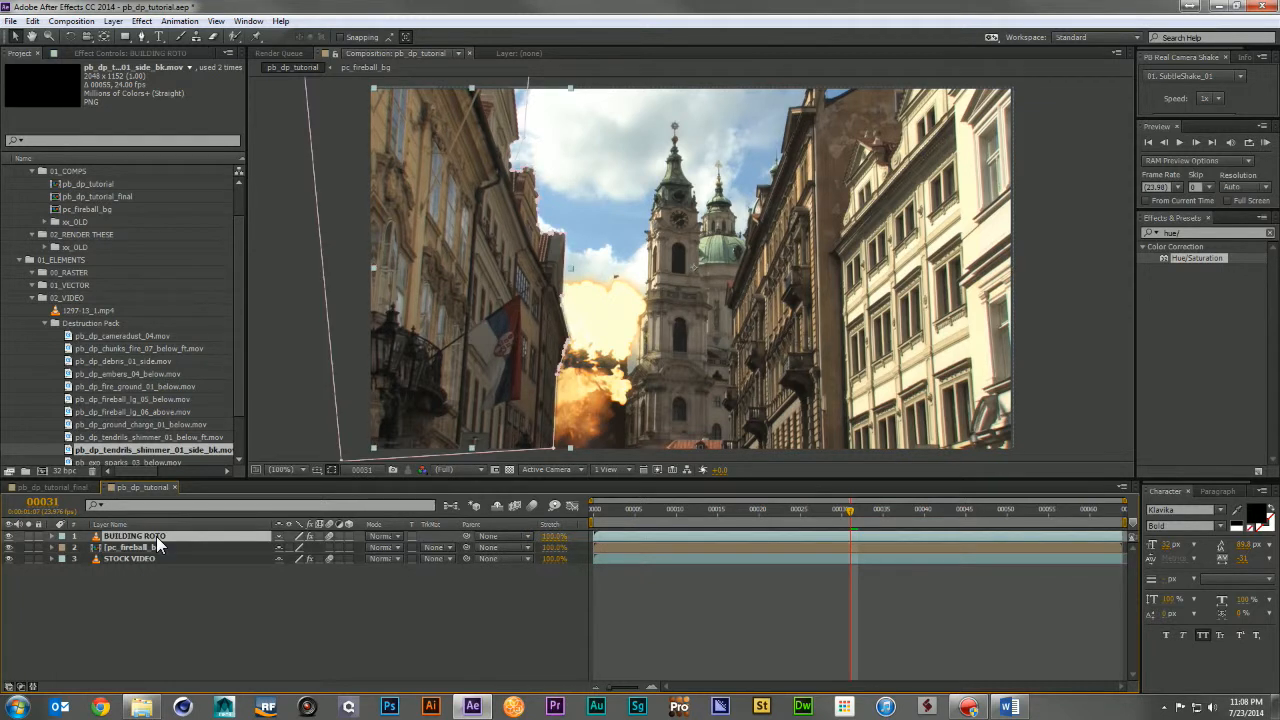
{"action": "double_click", "coordinate": [156, 544]}
{"action": "key", "text": "ctrl+v"}
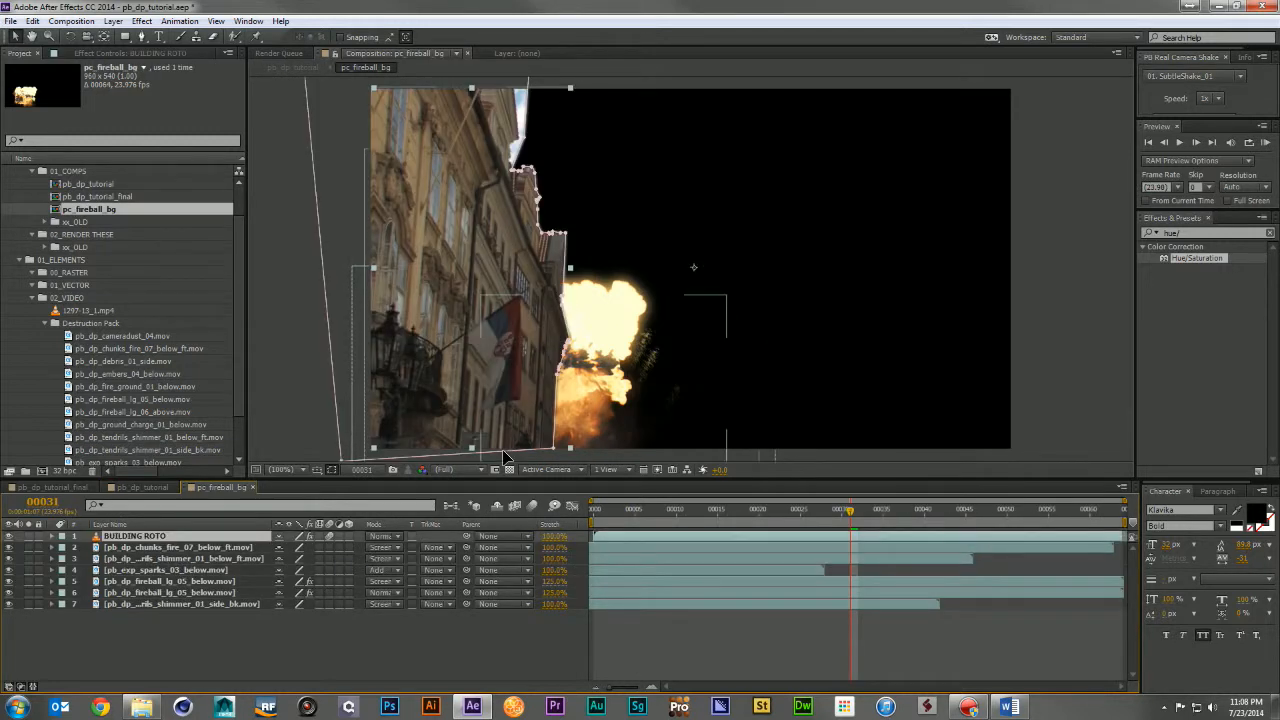
{"action": "left_click", "coordinate": [378, 536]}
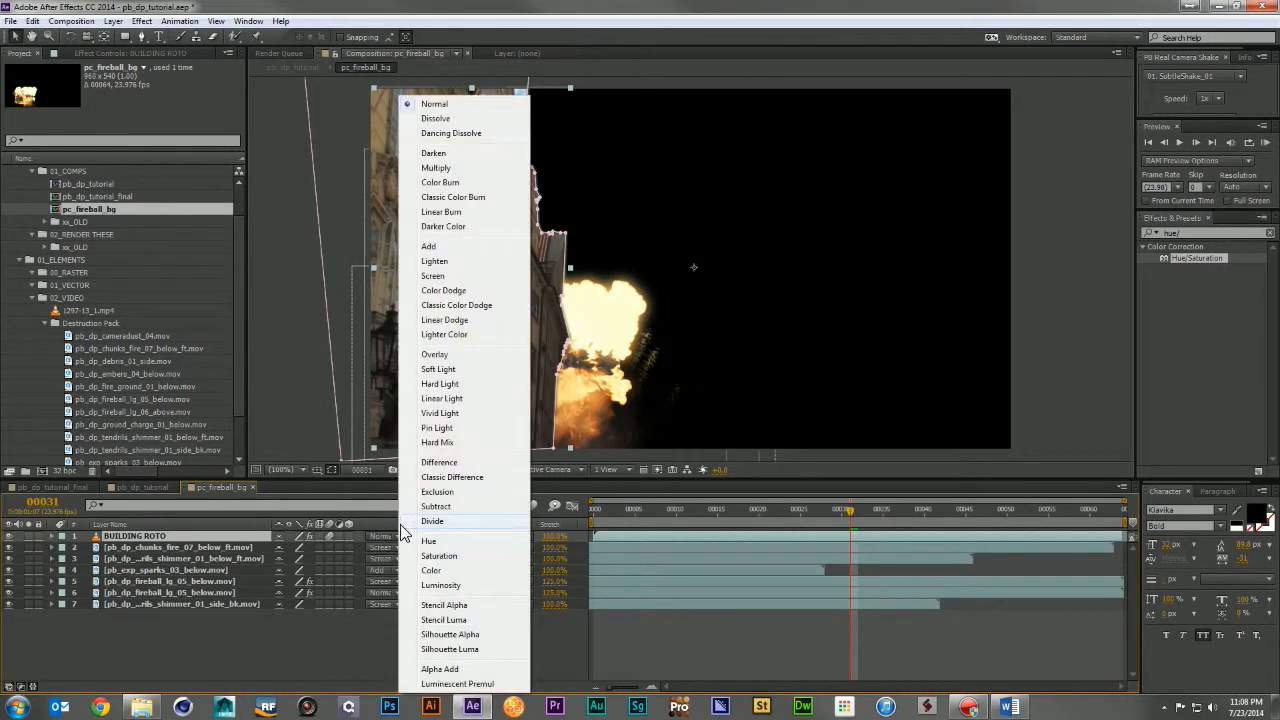
{"action": "left_click", "coordinate": [473, 648]}
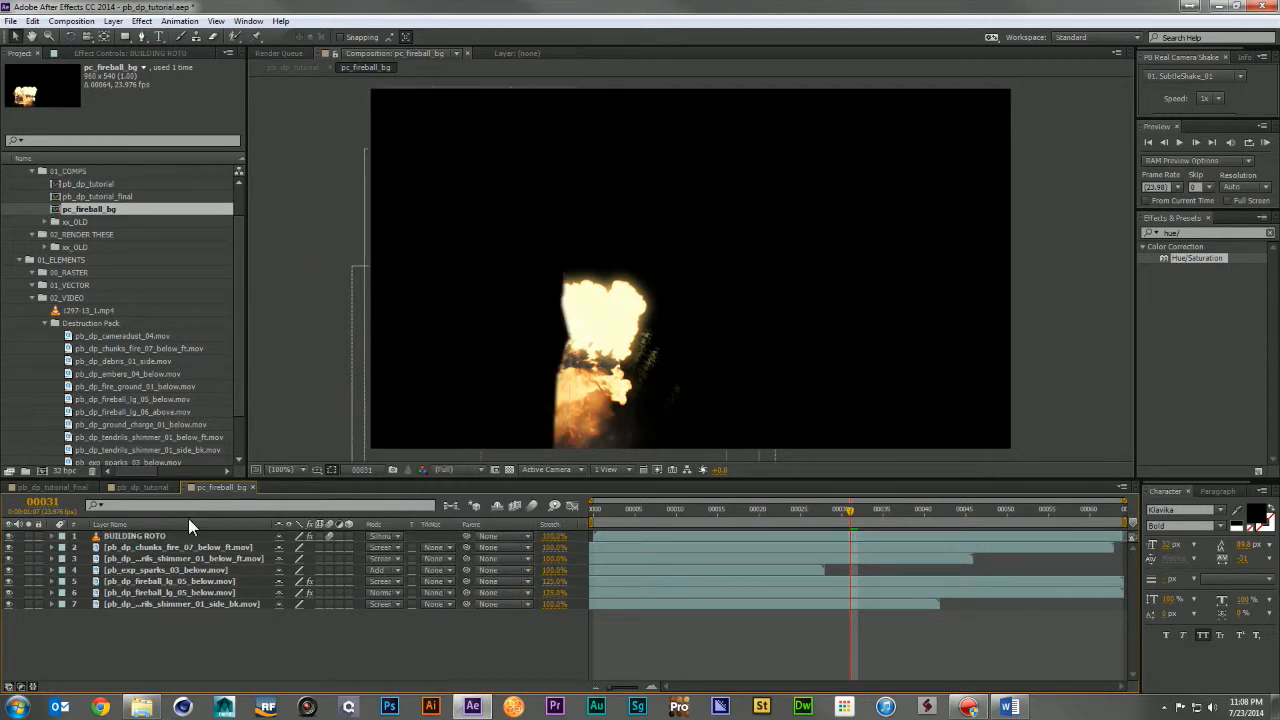
Return to the pb_dp_tutorial composition and apply the Stylize Glow effect to the pc_fireball_bg layer
{"action": "left_click", "coordinate": [132, 486]}
{"action": "left_click", "coordinate": [1210, 234]}
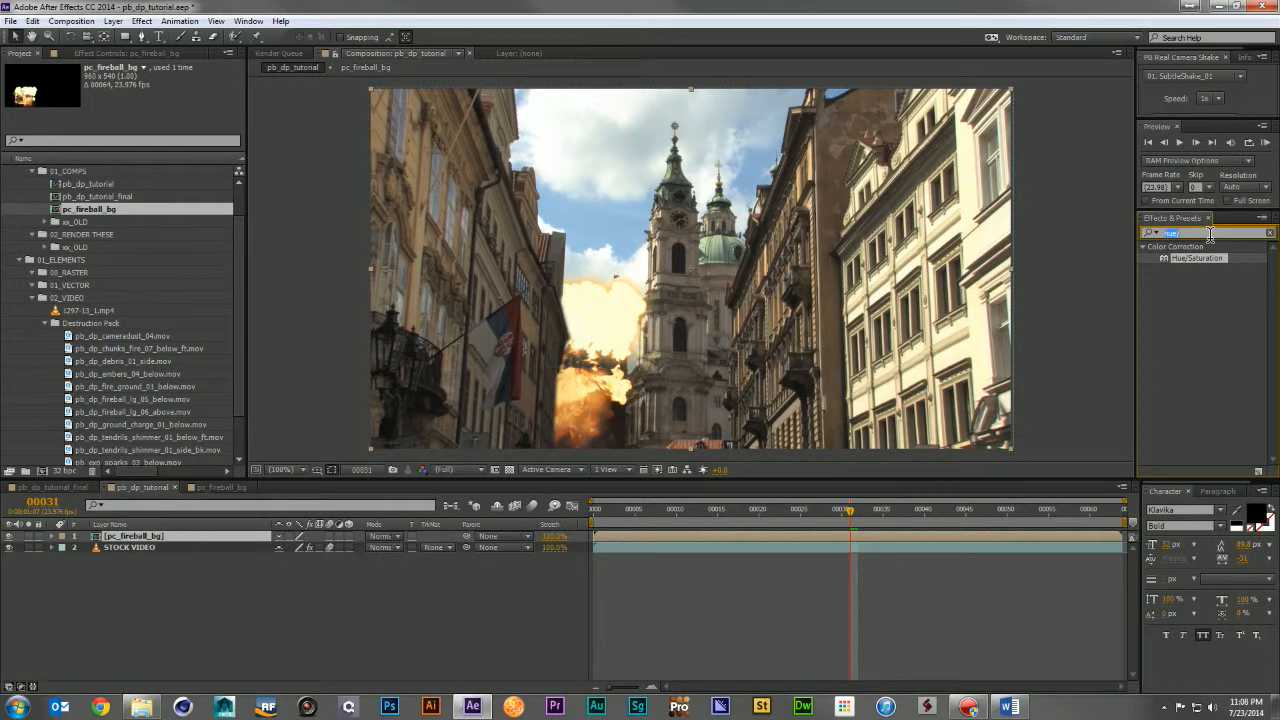
{"action": "type", "text": "glow"}
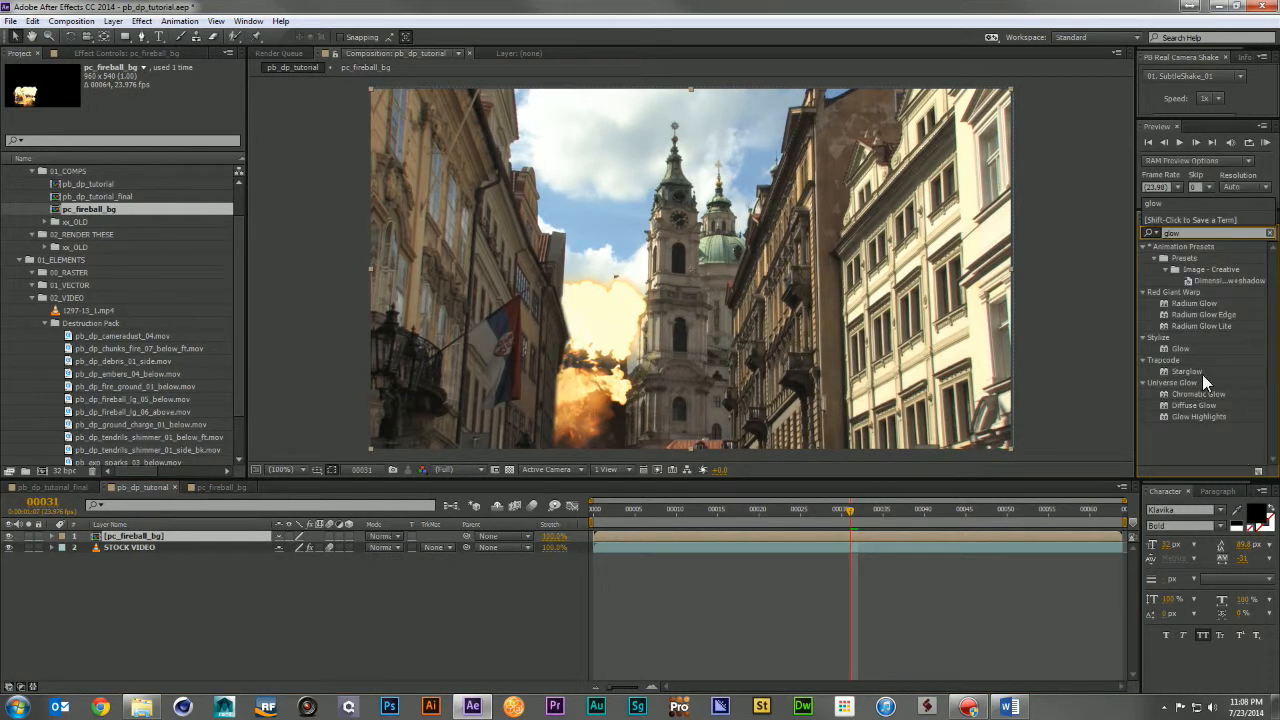
{"action": "left_click_drag", "start_coordinate": [1180, 348], "coordinate": [220, 534]}
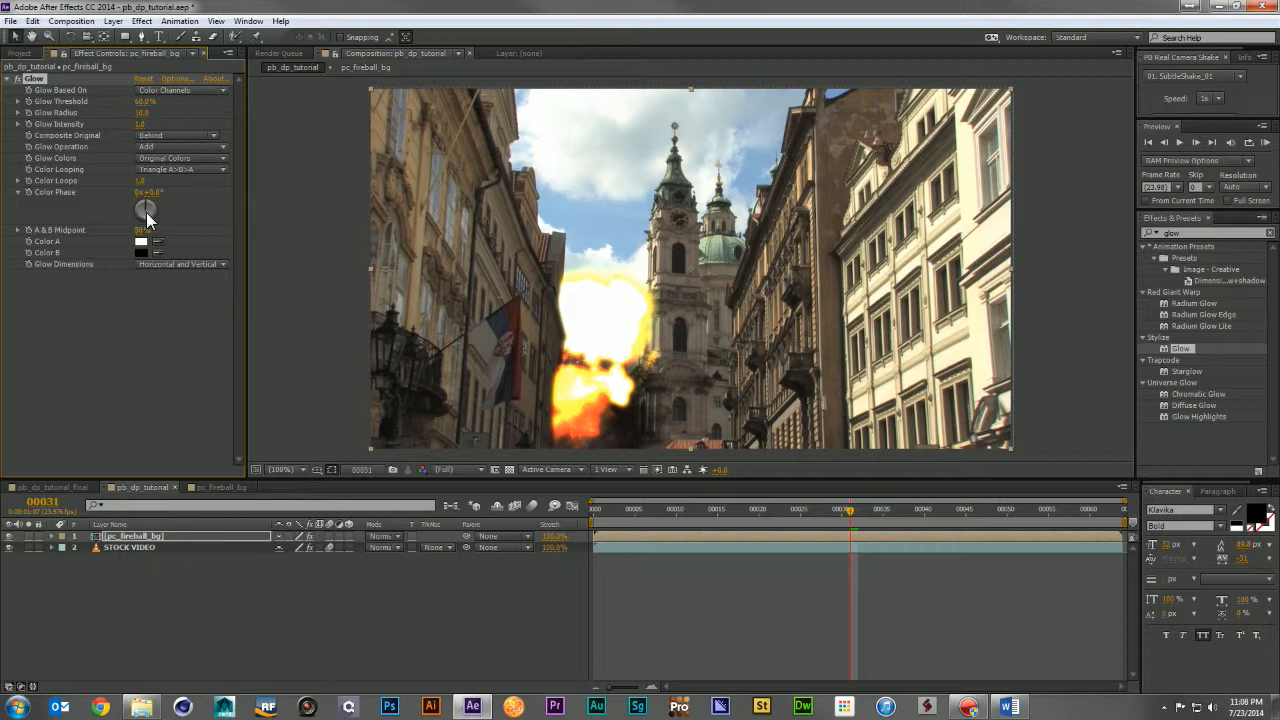
Set the Glow effect's Color A to a light yellow with a hue of about 52°
{"action": "left_click", "coordinate": [141, 242]}
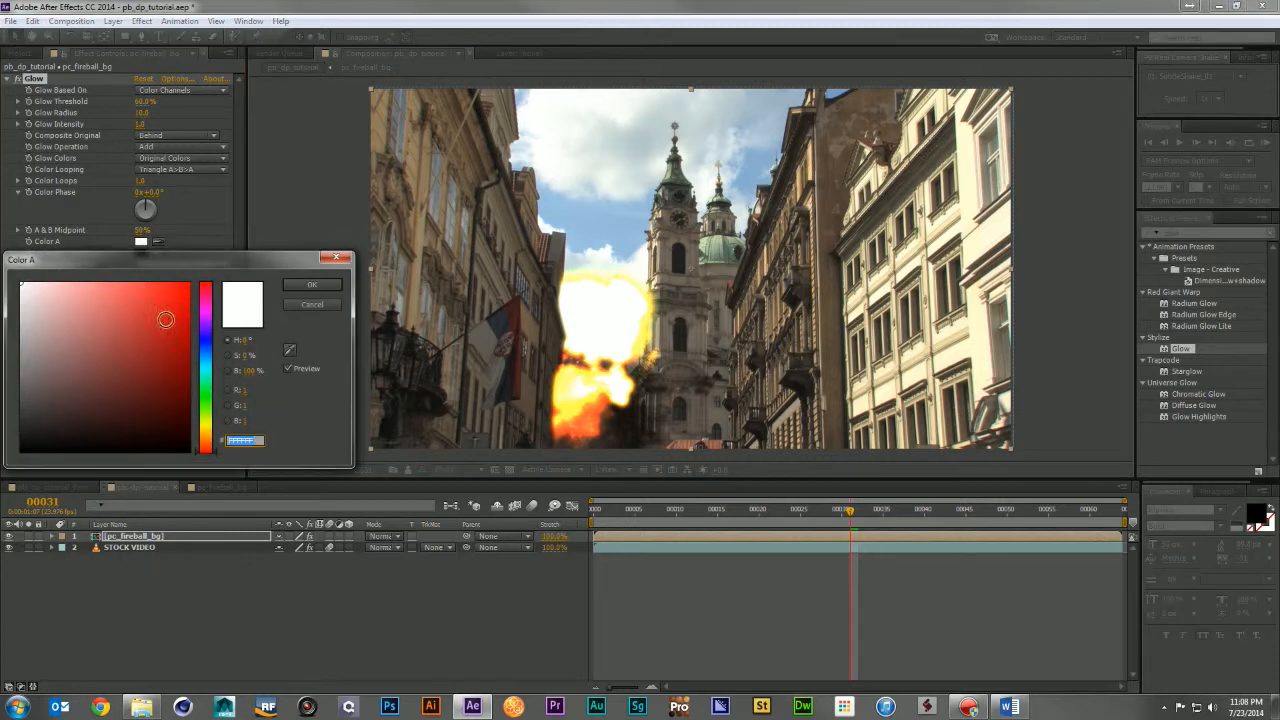
{"action": "left_click", "coordinate": [205, 437]}
{"action": "left_click_drag", "start_coordinate": [205, 437], "coordinate": [205, 430]}
{"action": "left_click_drag", "start_coordinate": [110, 327], "coordinate": [111, 276]}
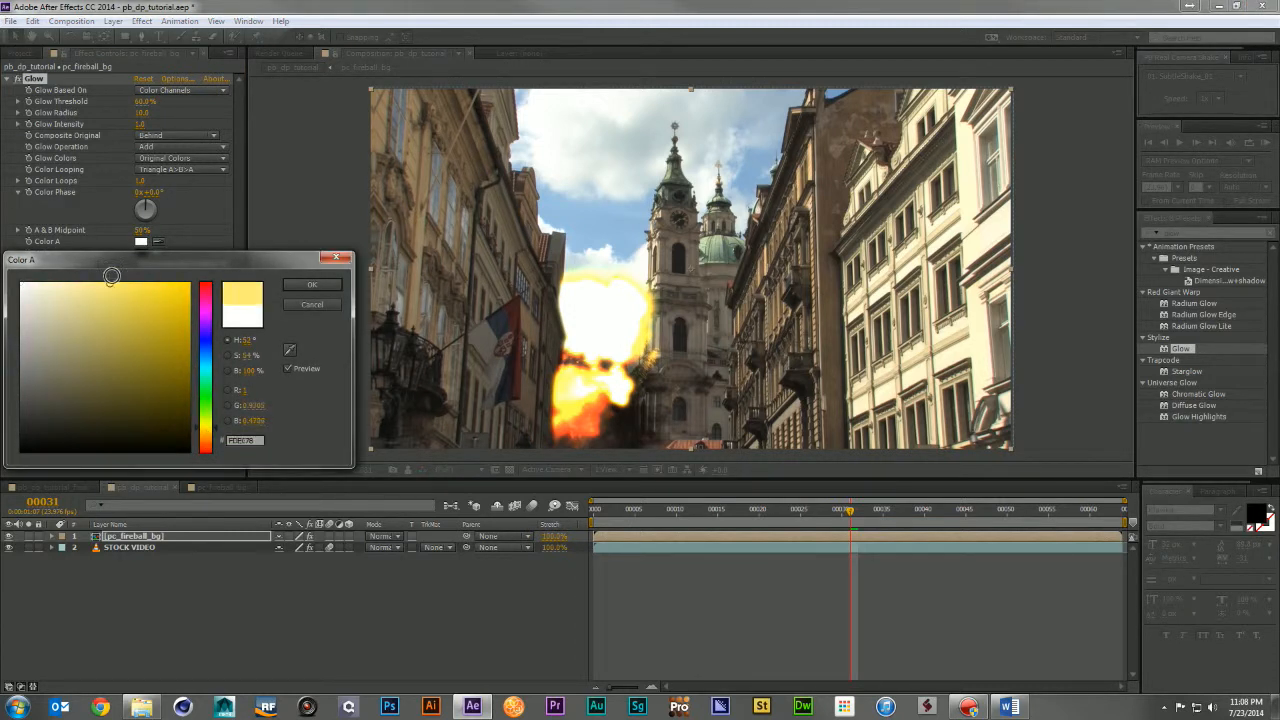
{"action": "left_click", "coordinate": [310, 286]}
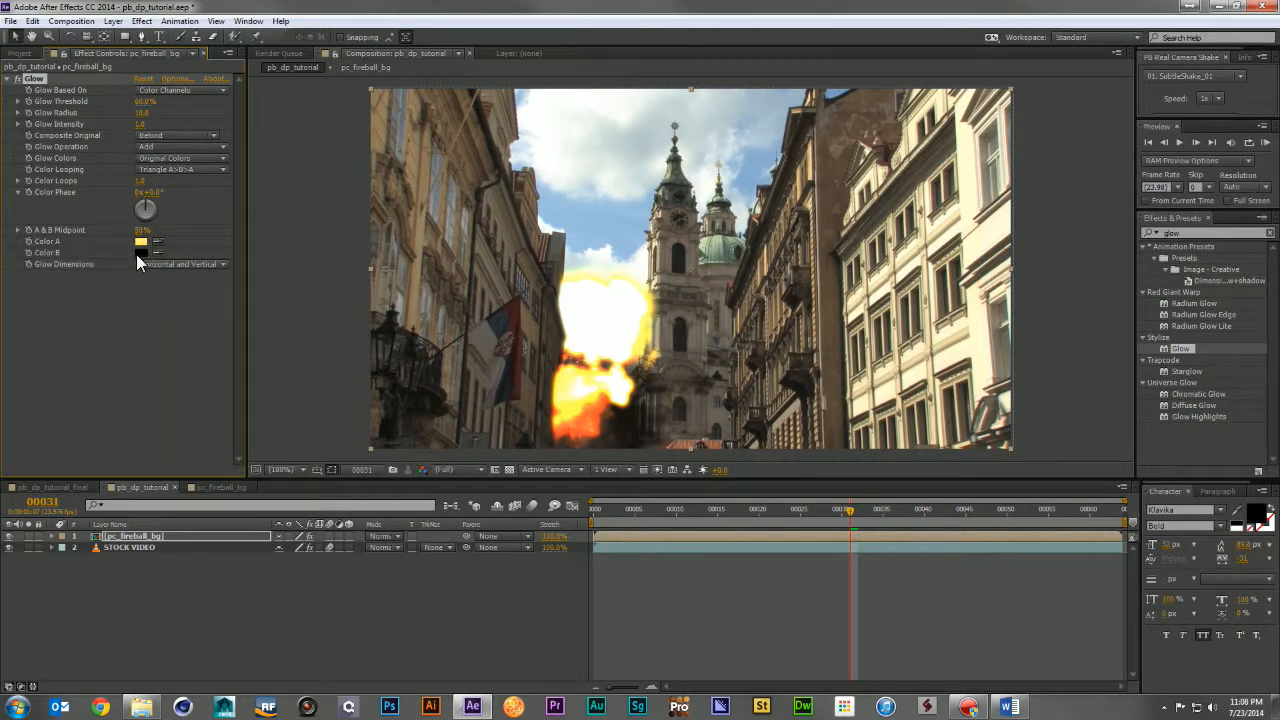
Set the Glow effect's Color B to a saturated orange with a hue of about 42° and switch Glow Colors to A & B Colors
{"action": "left_click", "coordinate": [138, 253]}
{"action": "left_click", "coordinate": [204, 432]}
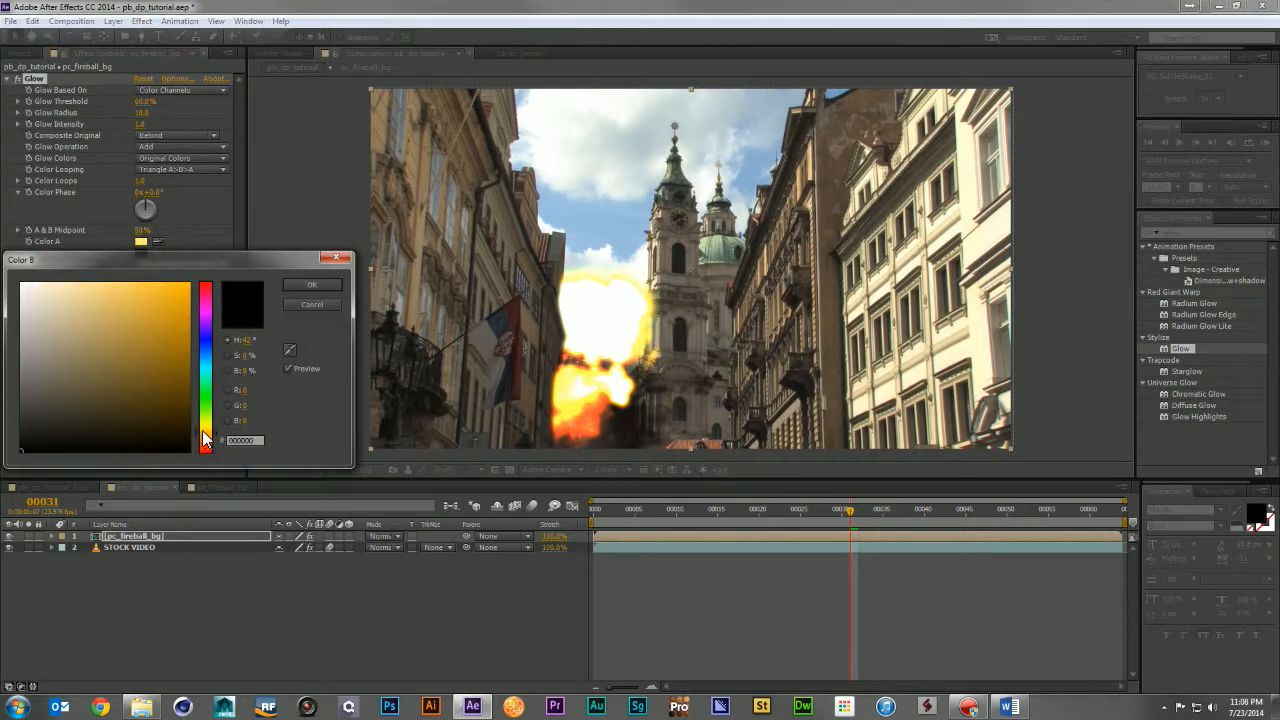
{"action": "left_click_drag", "start_coordinate": [186, 285], "coordinate": [213, 277]}
{"action": "left_click", "coordinate": [298, 288]}
{"action": "left_click", "coordinate": [156, 157]}
{"action": "left_click", "coordinate": [182, 186]}
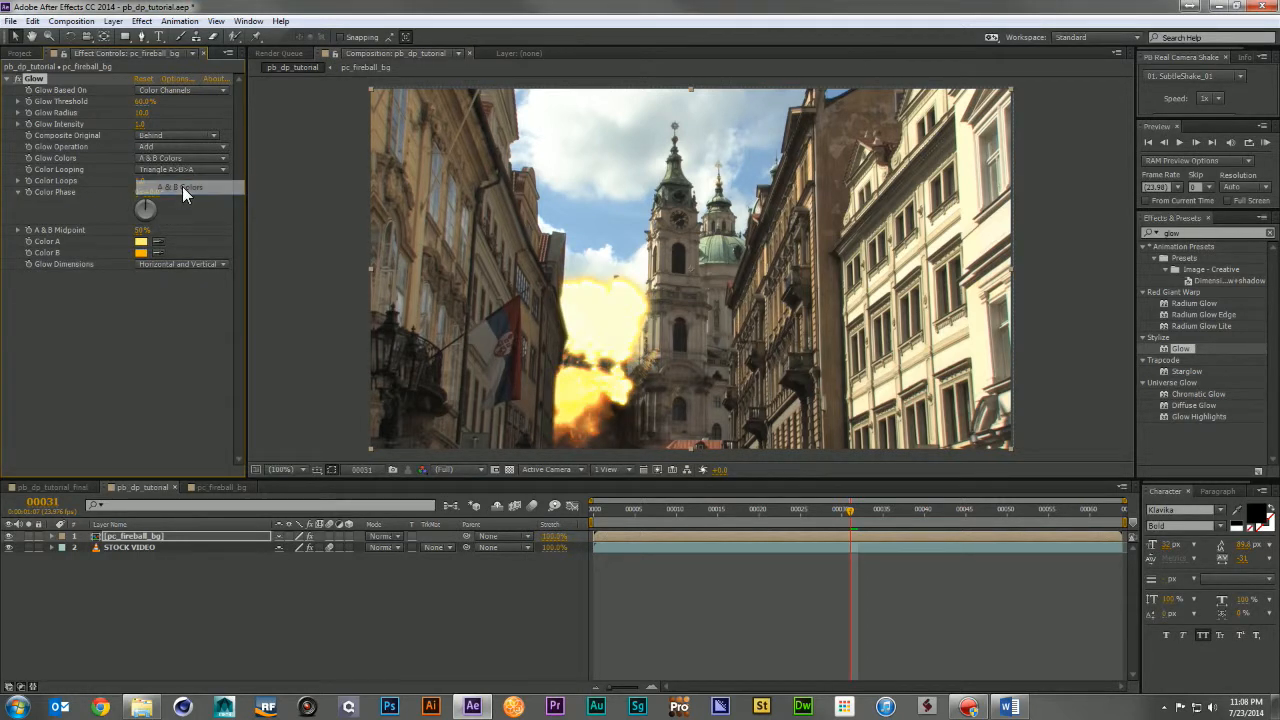
Increase the Glow Radius to about 48 and set the Glow Intensity to 0.5
{"action": "left_click_drag", "start_coordinate": [145, 112], "coordinate": [185, 124]}
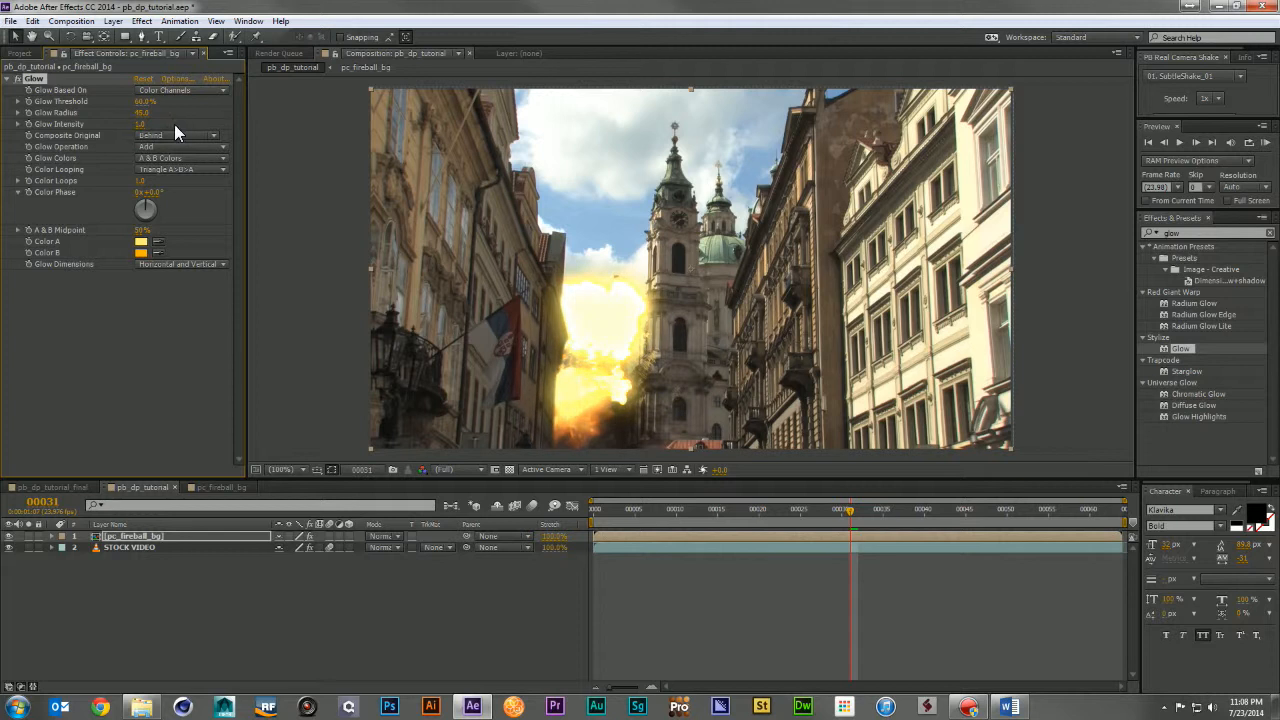
{"action": "left_click", "coordinate": [141, 124]}
{"action": "type", "text": ".5"}
{"action": "key", "text": "Return"}
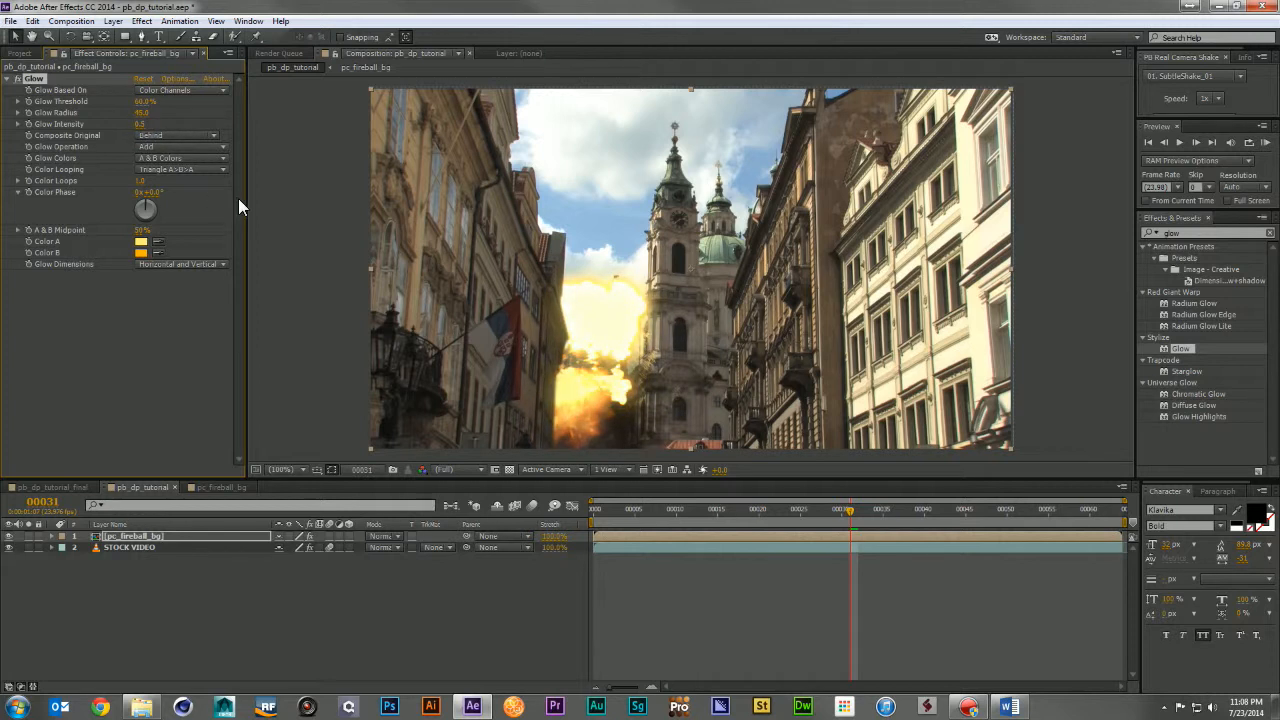
Fine-tune the Glow Threshold and reduce the Glow Intensity to 0.3, checking the glowing explosion in a preview
{"action": "left_click_drag", "start_coordinate": [162, 112], "coordinate": [137, 110]}
{"action": "left_click", "coordinate": [144, 124]}
{"action": "key", "text": "Return"}
{"action": "key", "text": "KP_0"}
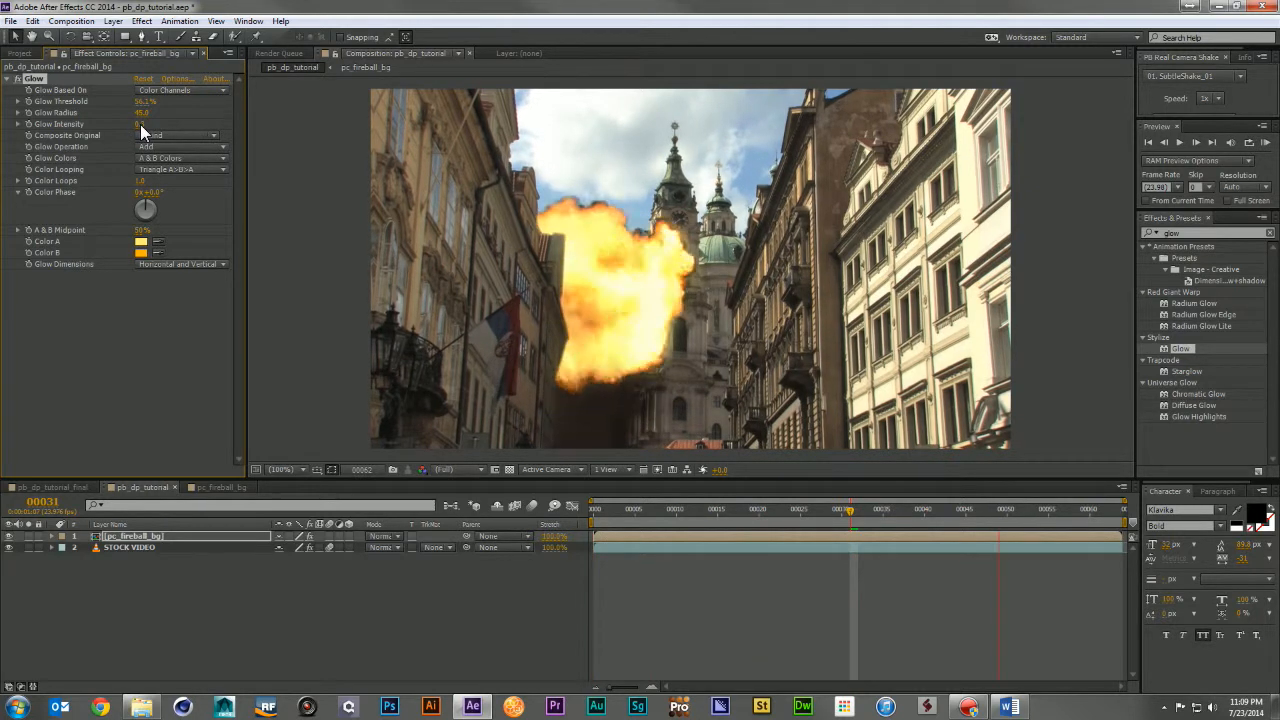
{"action": "key", "text": "space"}
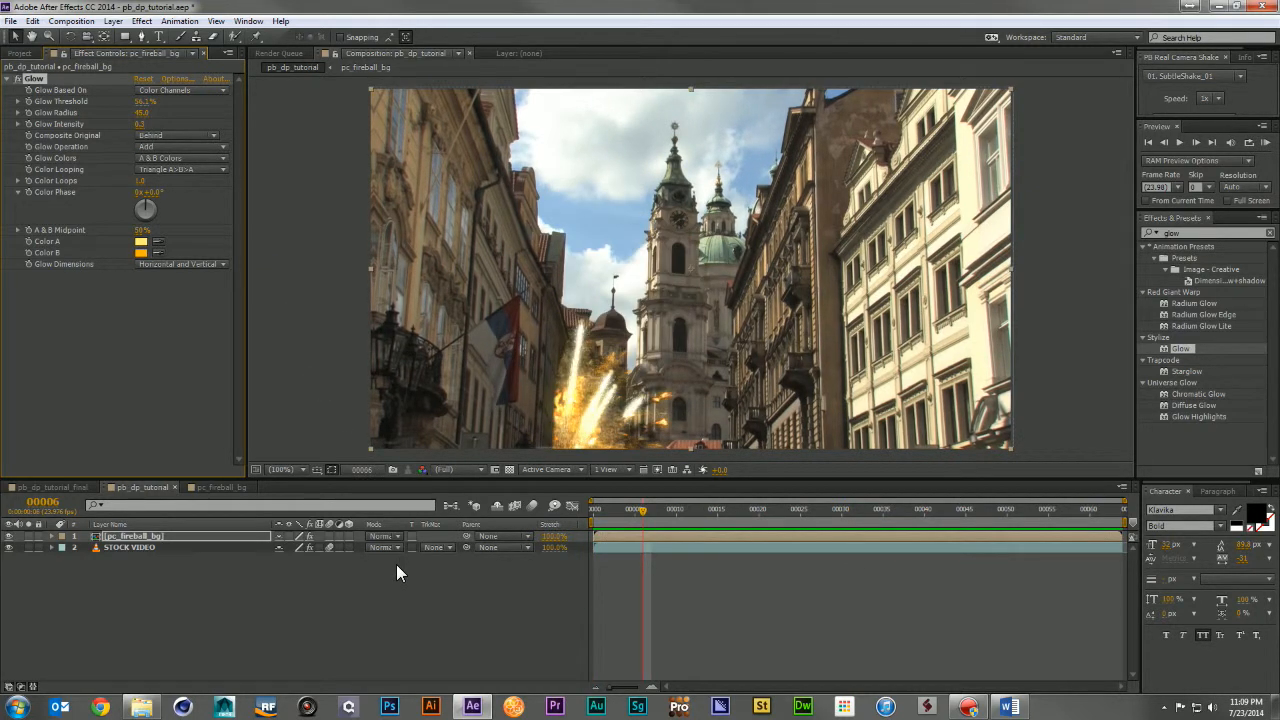
Preview the glowing explosion and add the pb_dp_fireball_lg_06_above.mov clip as the topmost layer
{"action": "key", "text": "space"}
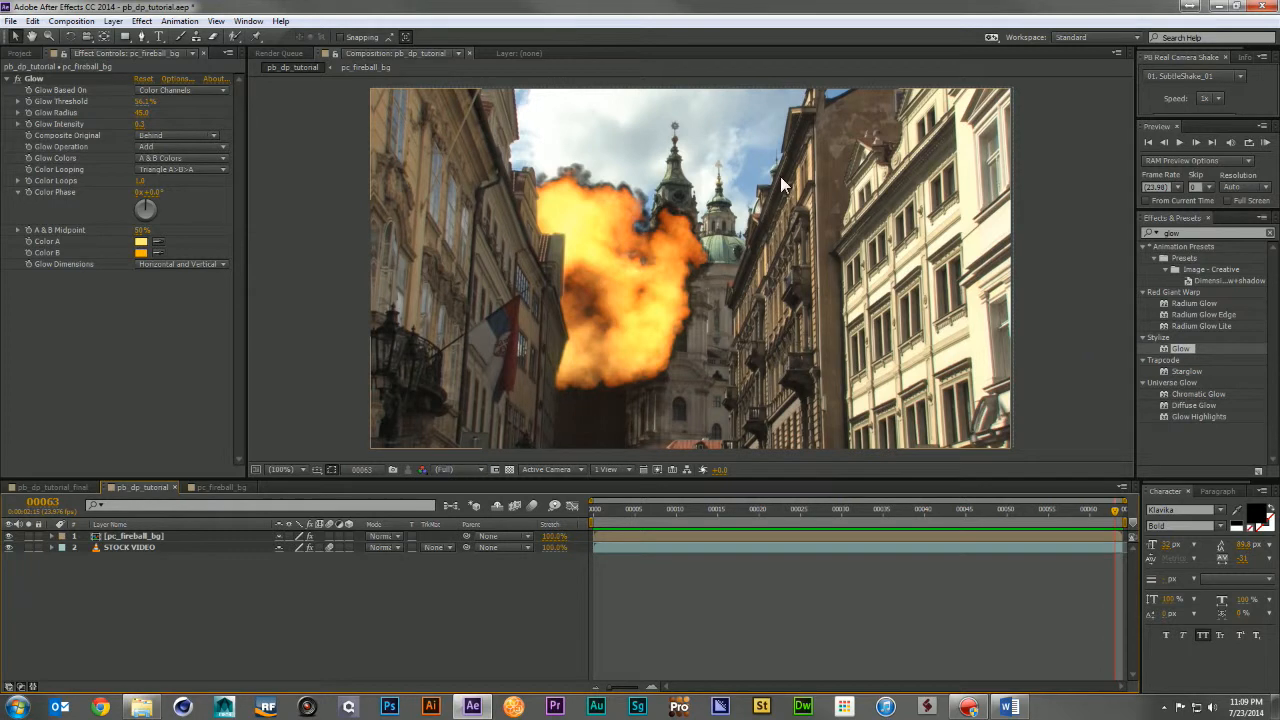
{"action": "left_click", "coordinate": [20, 53]}
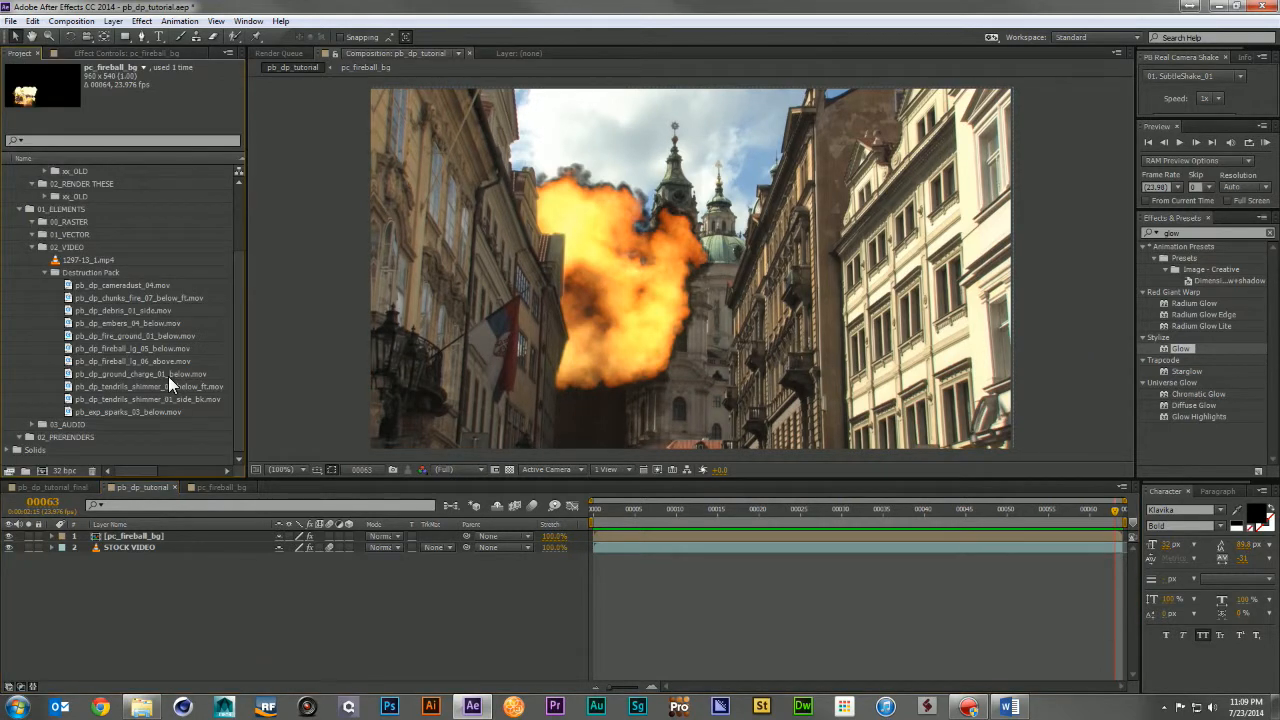
{"action": "left_click_drag", "start_coordinate": [158, 360], "coordinate": [182, 536]}
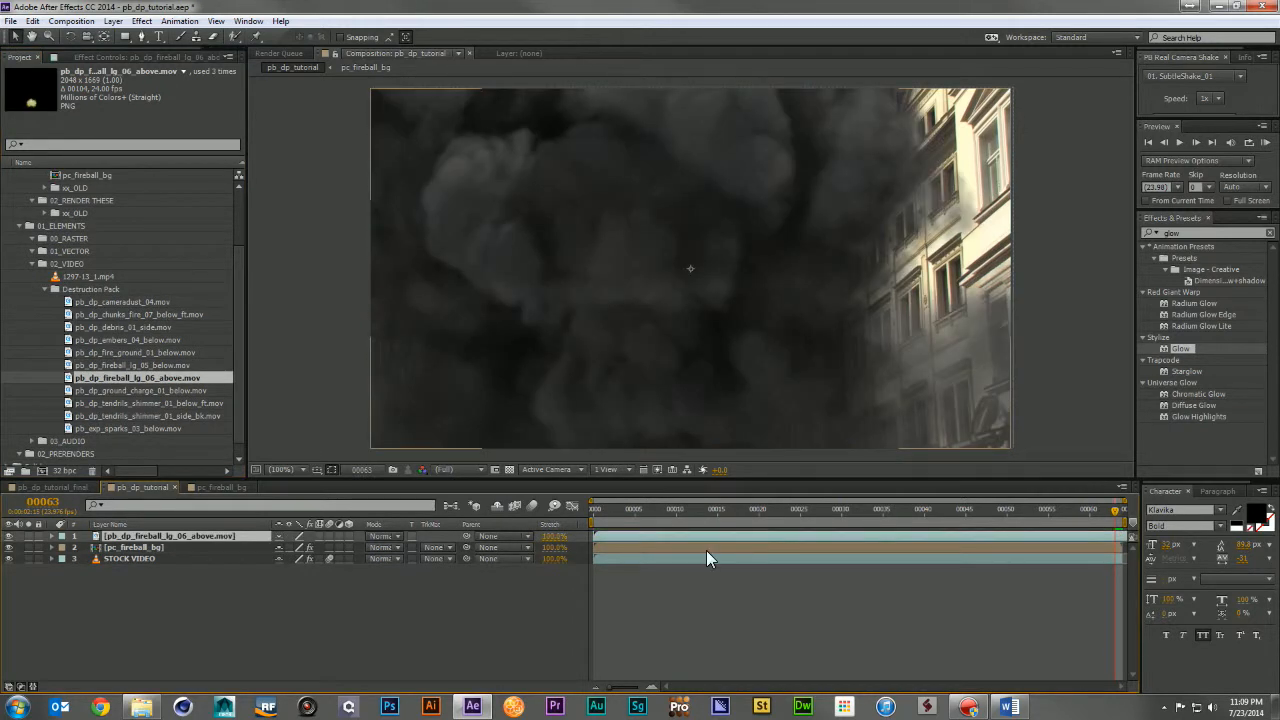
Scale the new fireball layer to about 88% and place it over the building on the street's right side
{"action": "key", "text": "s"}
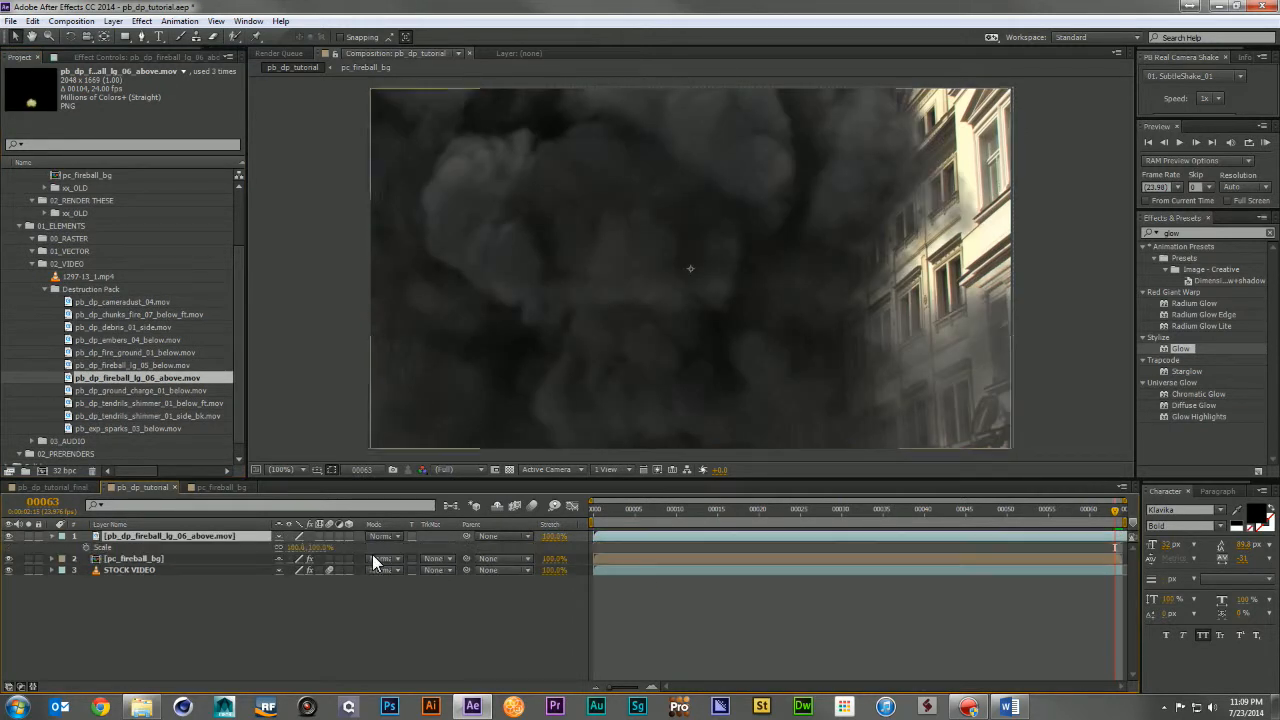
{"action": "left_click_drag", "start_coordinate": [330, 547], "coordinate": [300, 547]}
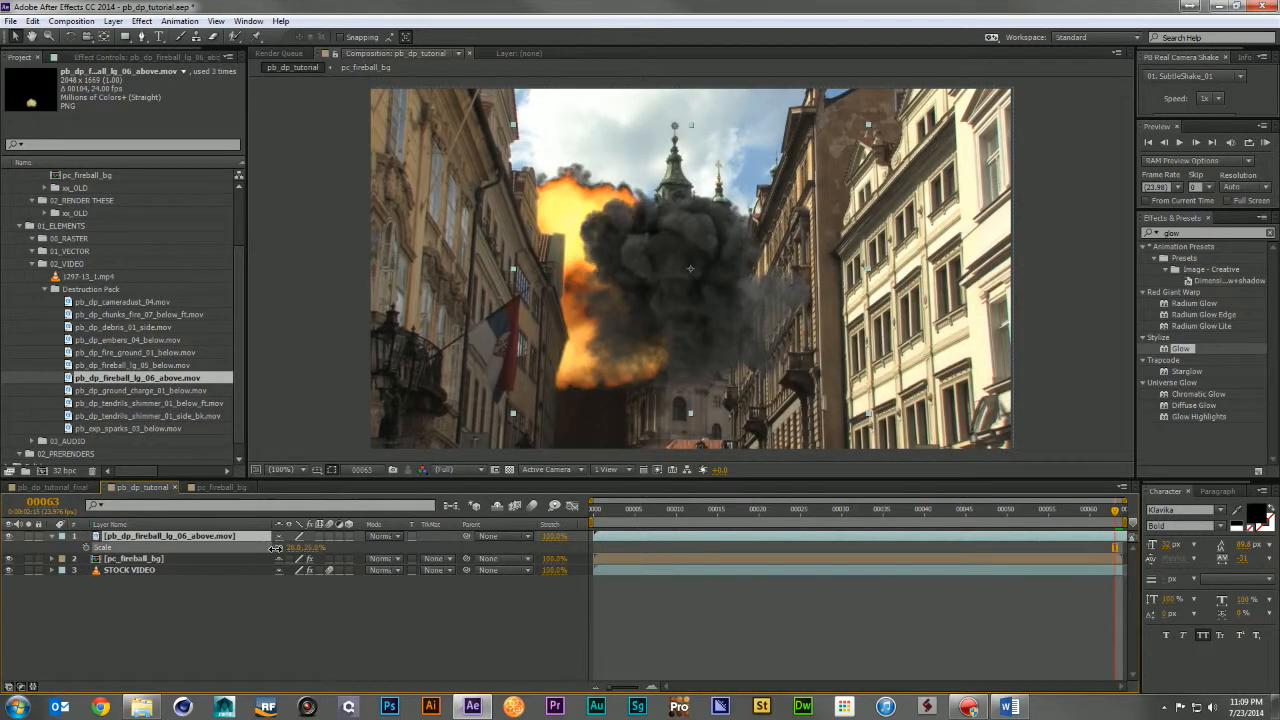
{"action": "left_click_drag", "start_coordinate": [686, 356], "coordinate": [752, 365]}
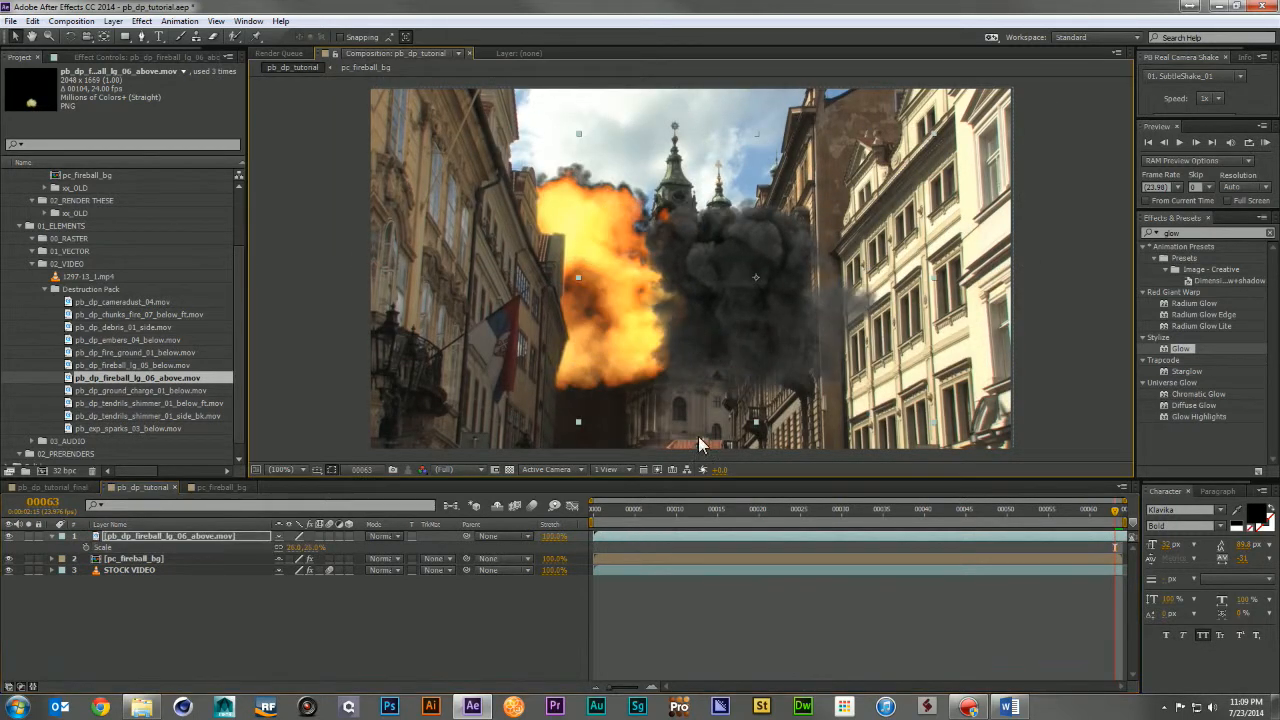
{"action": "mouse_move", "coordinate": [619, 535]}
{"action": "left_mouse_down"}
{"action": "mouse_move", "coordinate": [839, 529]}
{"action": "mouse_move", "coordinate": [598, 540]}
{"action": "left_mouse_up"}
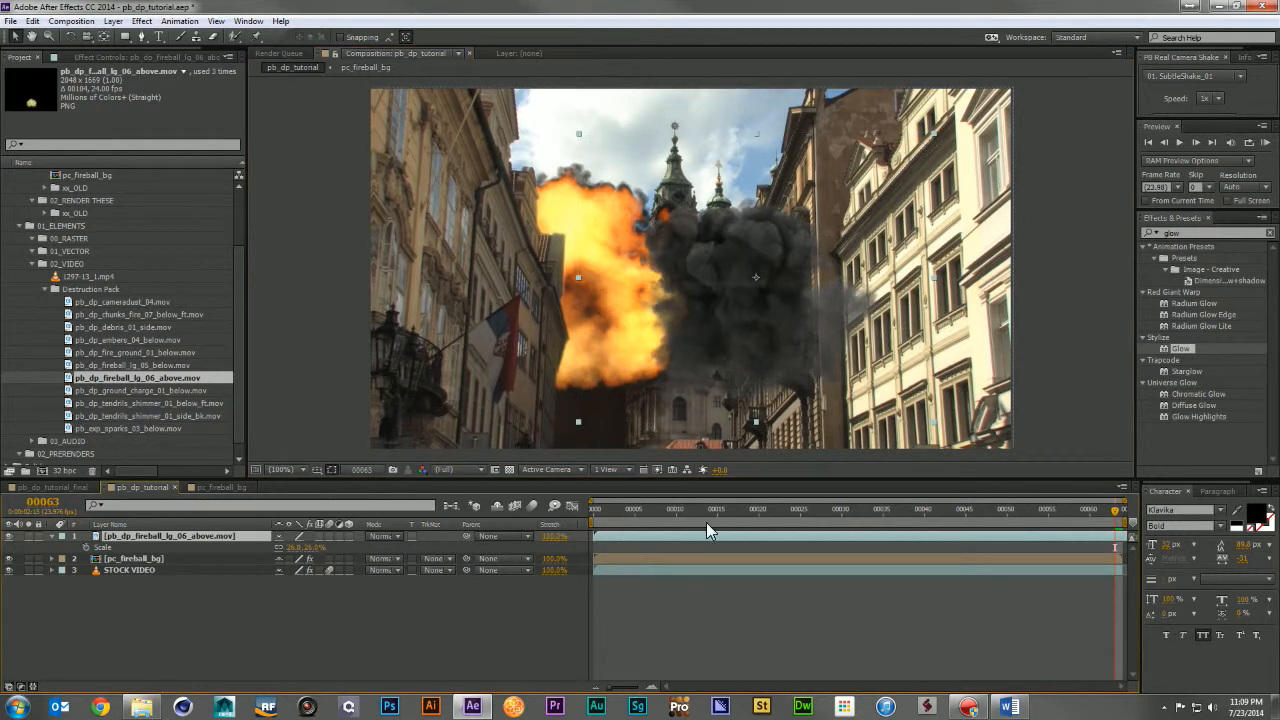
{"action": "left_click_drag", "start_coordinate": [316, 557], "coordinate": [380, 556]}
{"action": "left_click_drag", "start_coordinate": [702, 388], "coordinate": [1006, 378]}
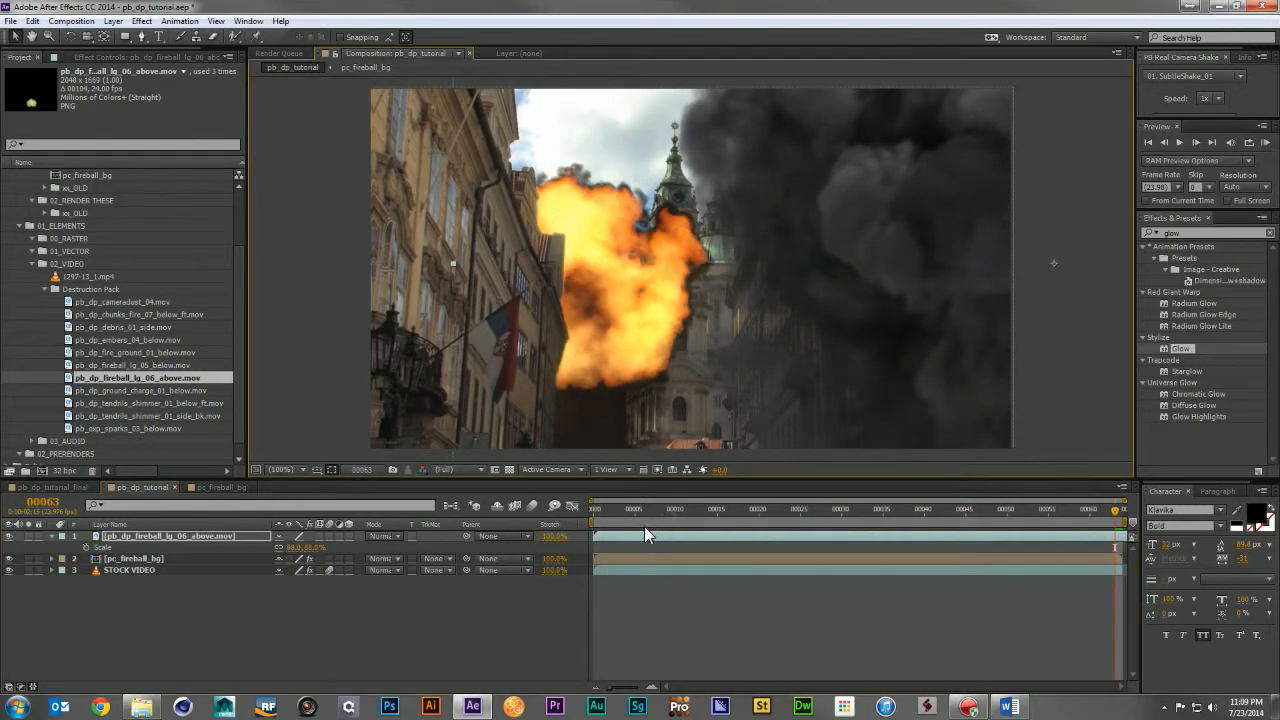
Delay the large fireball layer to start at about frame 24 and nudge it up and left against the right building
{"action": "left_click_drag", "start_coordinate": [708, 509], "coordinate": [842, 514]}
{"action": "left_click_drag", "start_coordinate": [660, 536], "coordinate": [1124, 518]}
{"action": "left_click_drag", "start_coordinate": [957, 385], "coordinate": [895, 340]}
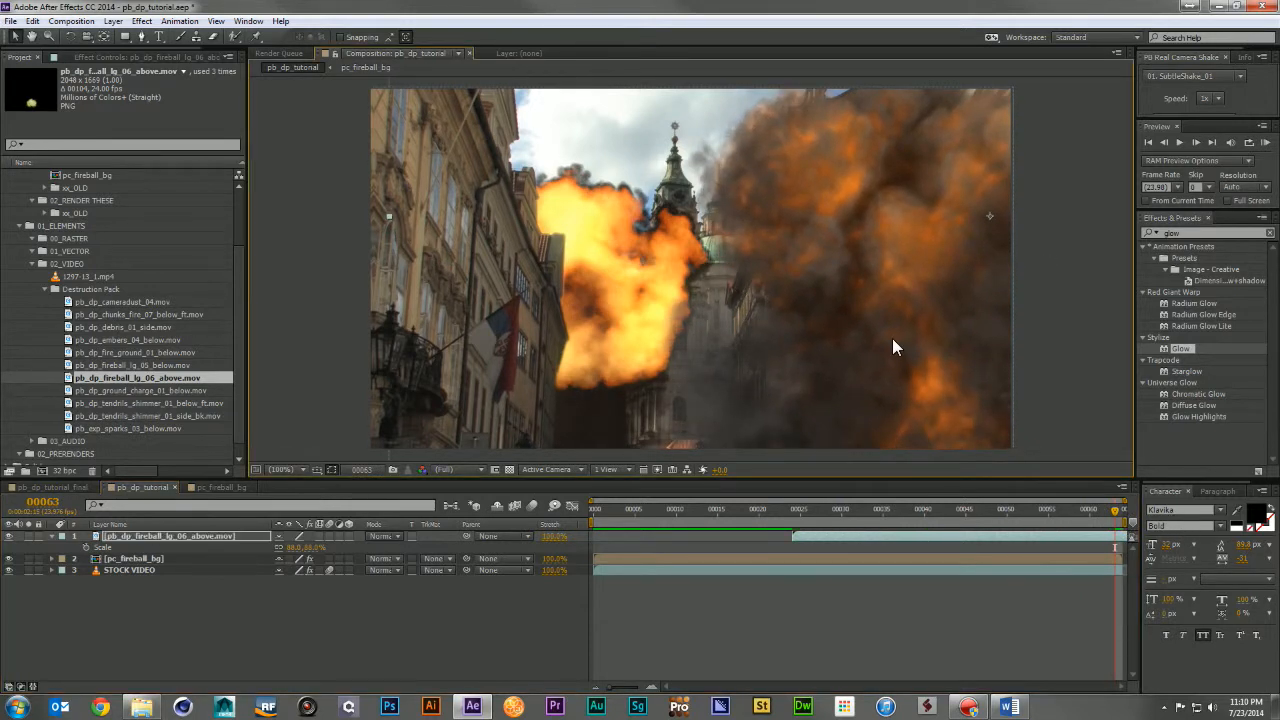
{"action": "left_click_drag", "start_coordinate": [852, 512], "coordinate": [1215, 516]}
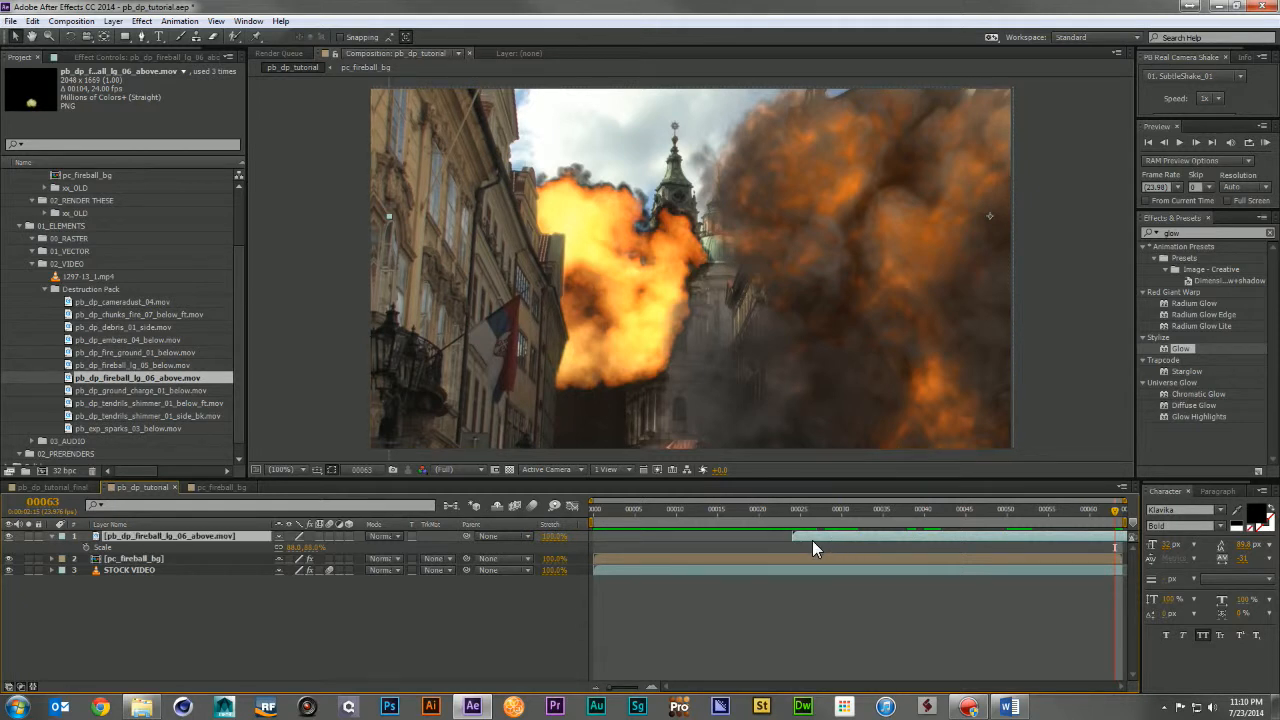
Duplicate the large fireball layer, set the copy's blending mode to Screen, and scrub through the result
{"action": "key", "text": "ctrl+d"}
{"action": "left_click", "coordinate": [388, 536]}
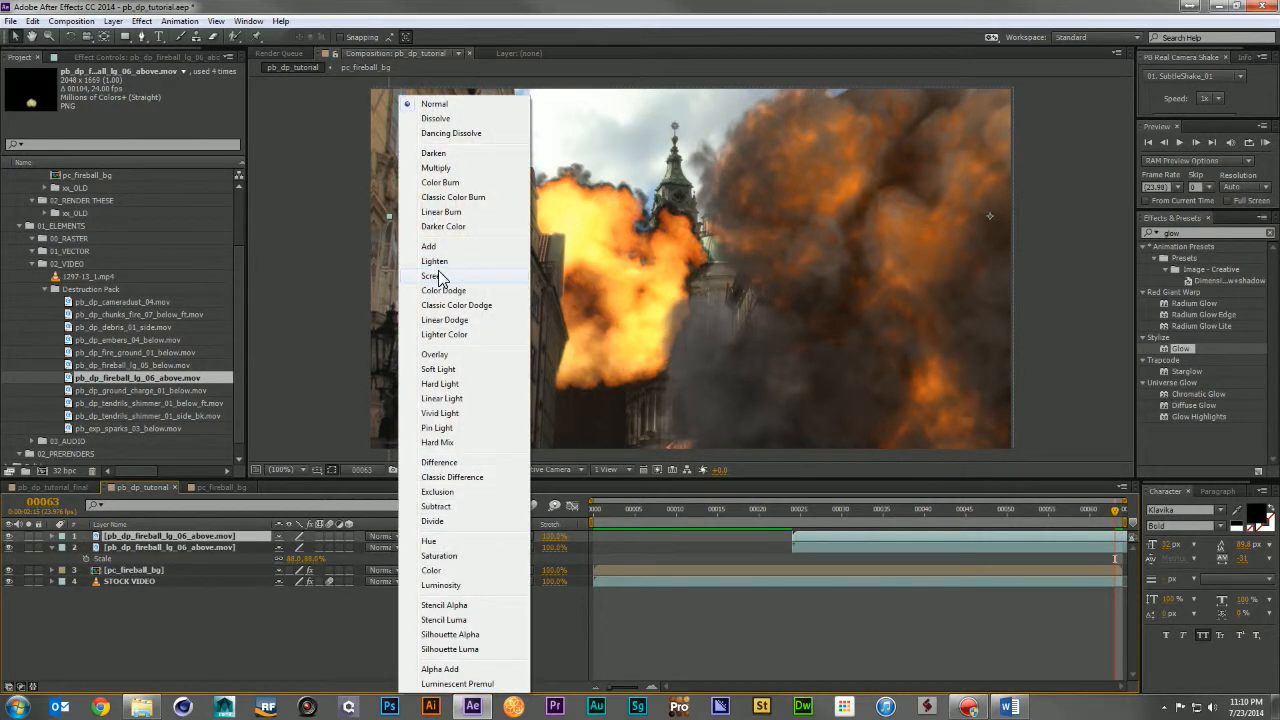
{"action": "left_click", "coordinate": [433, 275]}
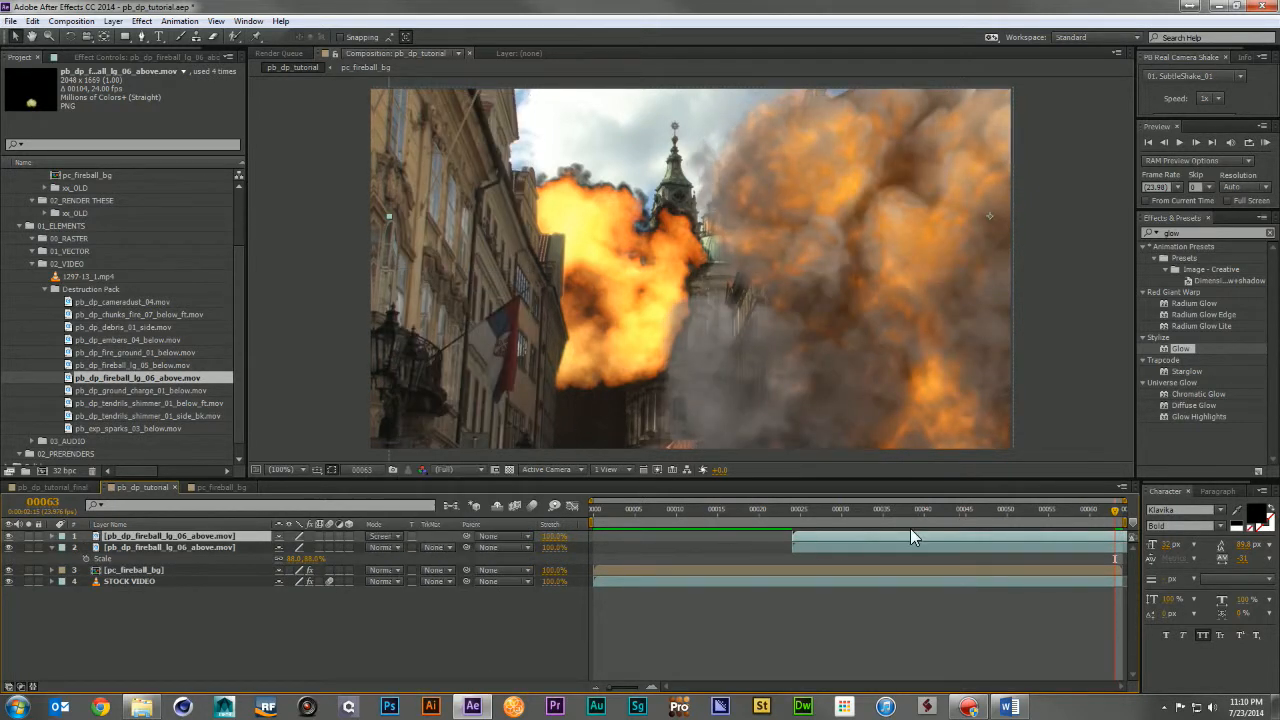
{"action": "left_click", "coordinate": [976, 512]}
{"action": "left_click_drag", "start_coordinate": [976, 514], "coordinate": [917, 527]}
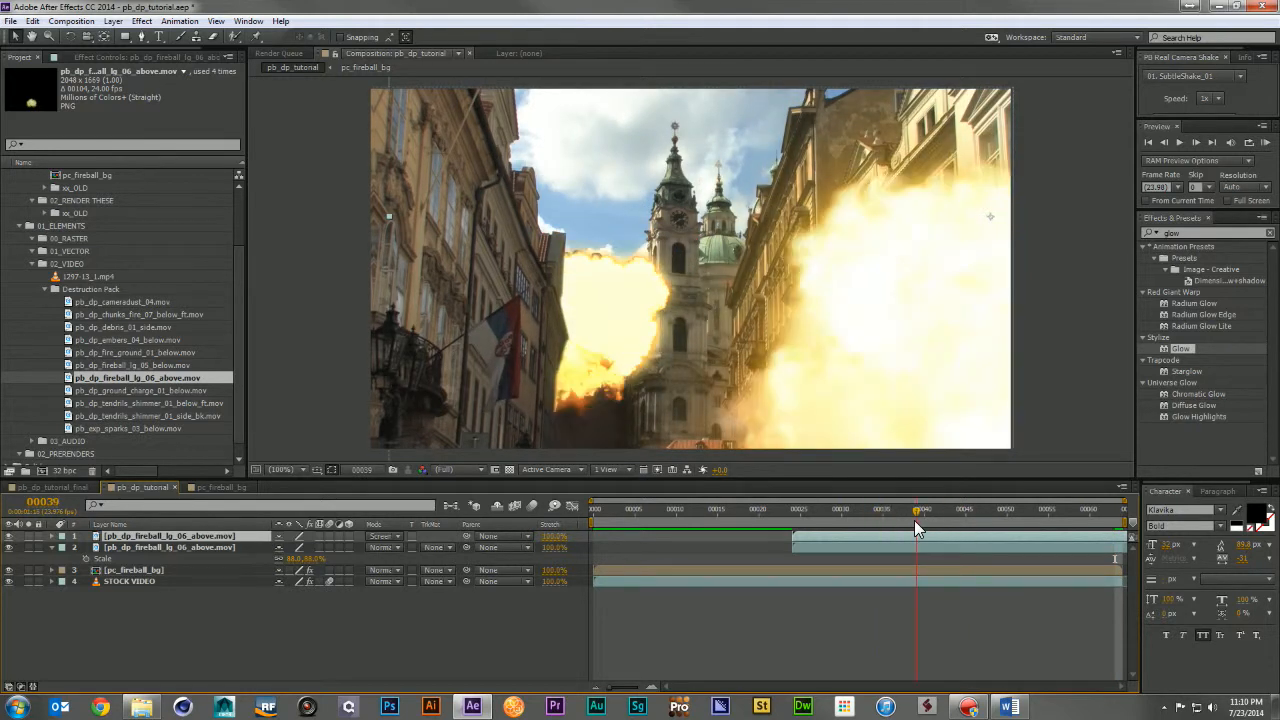
Add the pb_dp_debris_01_side.mov clip as the top layer and position it over the right fireball
{"action": "left_click", "coordinate": [156, 594]}
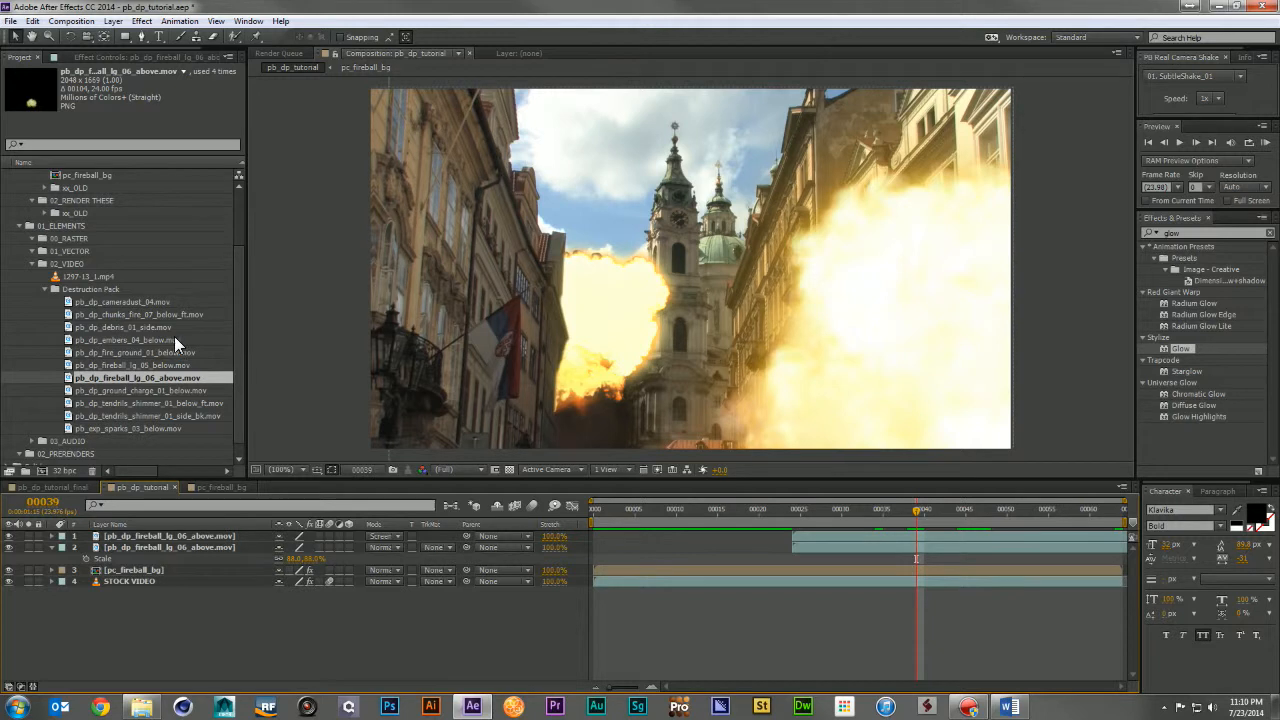
{"action": "left_click_drag", "start_coordinate": [136, 326], "coordinate": [217, 530]}
{"action": "left_click_drag", "start_coordinate": [653, 537], "coordinate": [689, 549]}
{"action": "left_click_drag", "start_coordinate": [720, 378], "coordinate": [941, 389]}
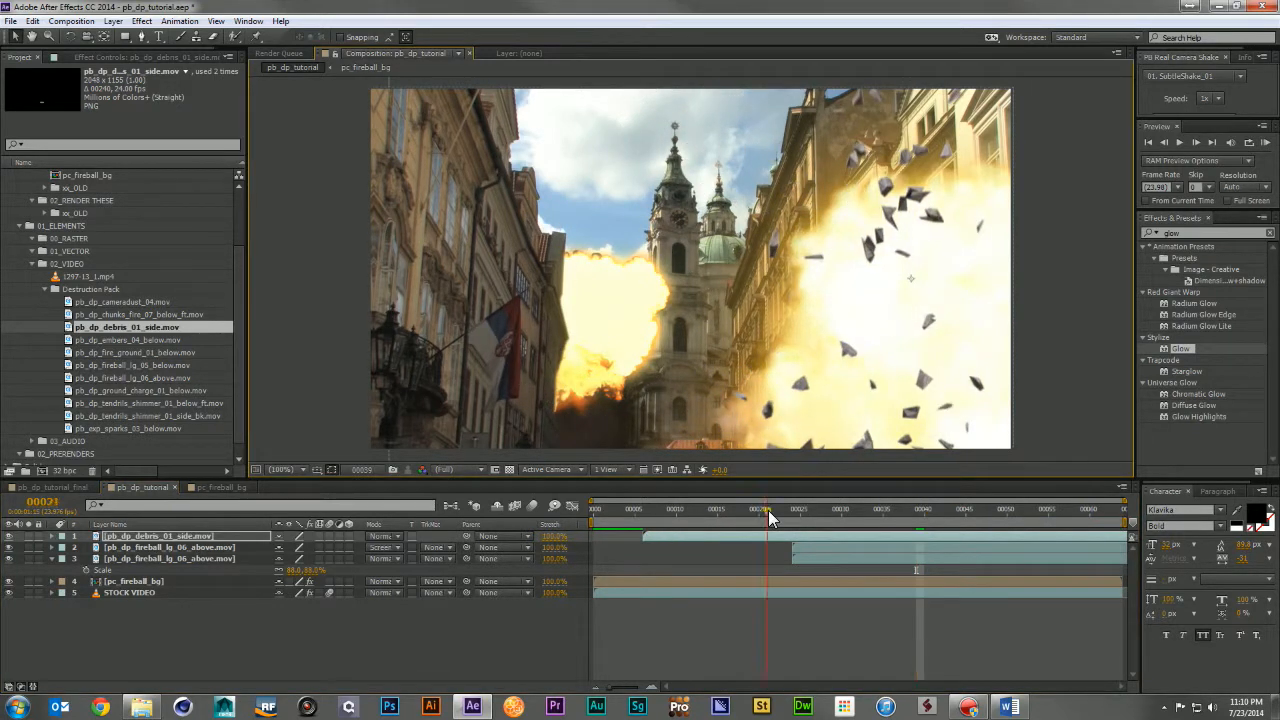
Check the debris timing against the fireball and shift the debris layer to start at about frame 14
{"action": "left_click", "coordinate": [790, 510]}
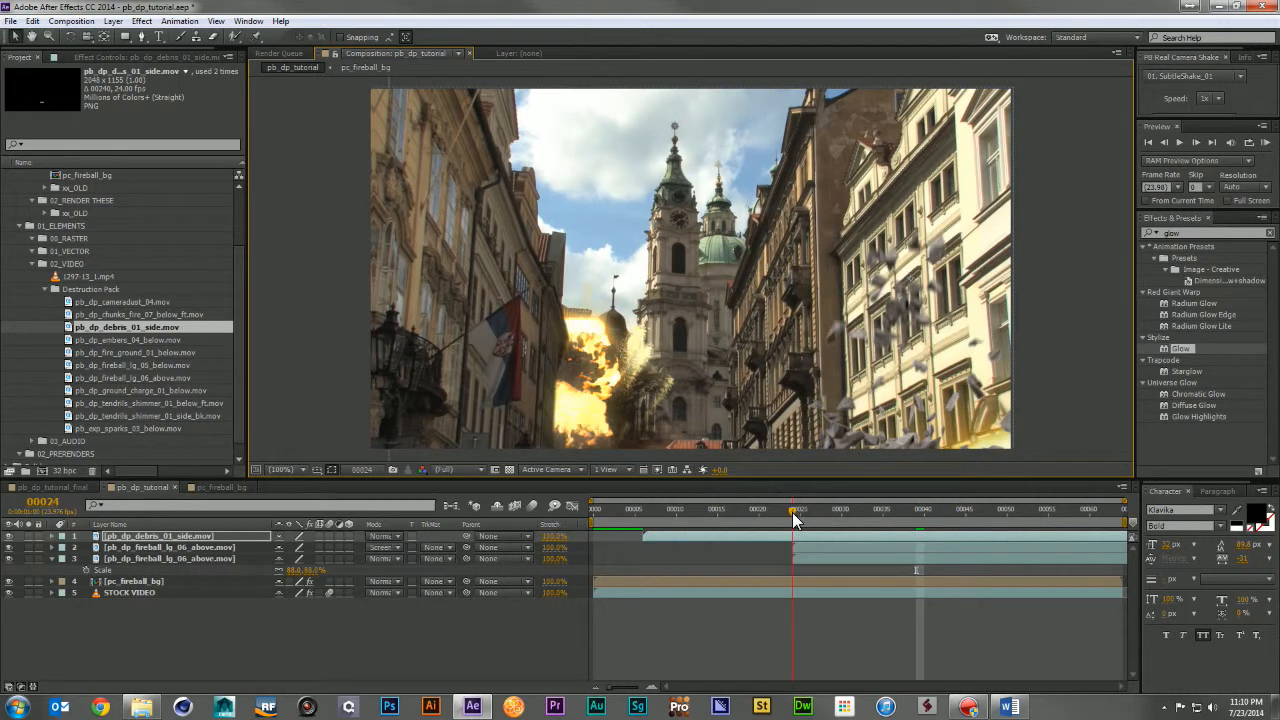
{"action": "left_click_drag", "start_coordinate": [796, 518], "coordinate": [856, 518]}
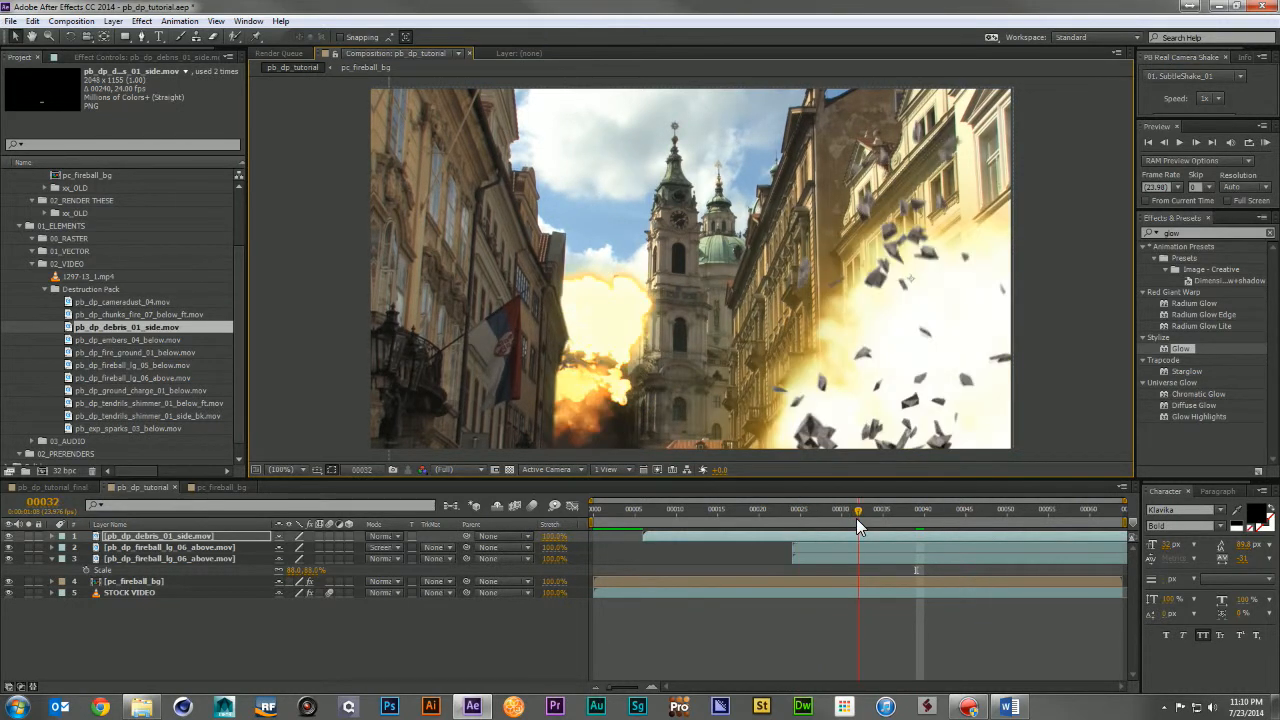
{"action": "left_click_drag", "start_coordinate": [742, 538], "coordinate": [810, 538]}
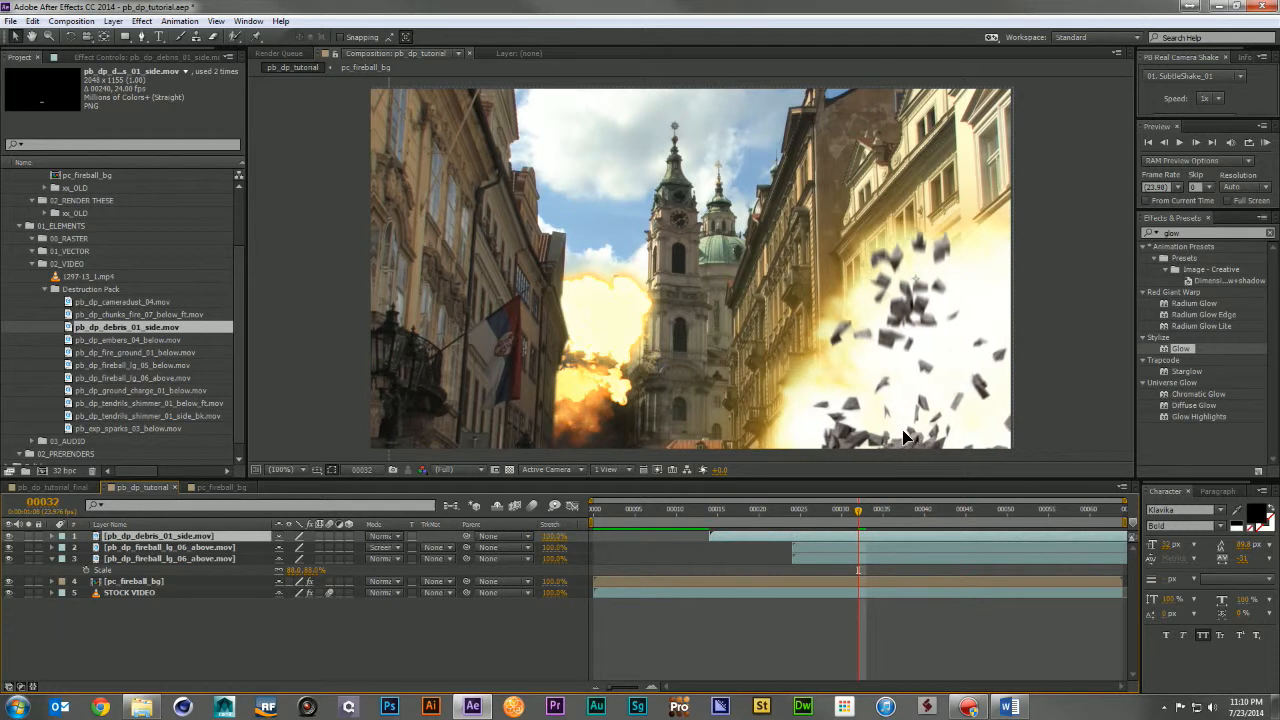
Scale the debris layer to 142% over the right fireball and trim its start to about frame 24
{"action": "key", "text": "s"}
{"action": "left_click_drag", "start_coordinate": [323, 553], "coordinate": [738, 412]}
{"action": "left_click_drag", "start_coordinate": [799, 362], "coordinate": [819, 393]}
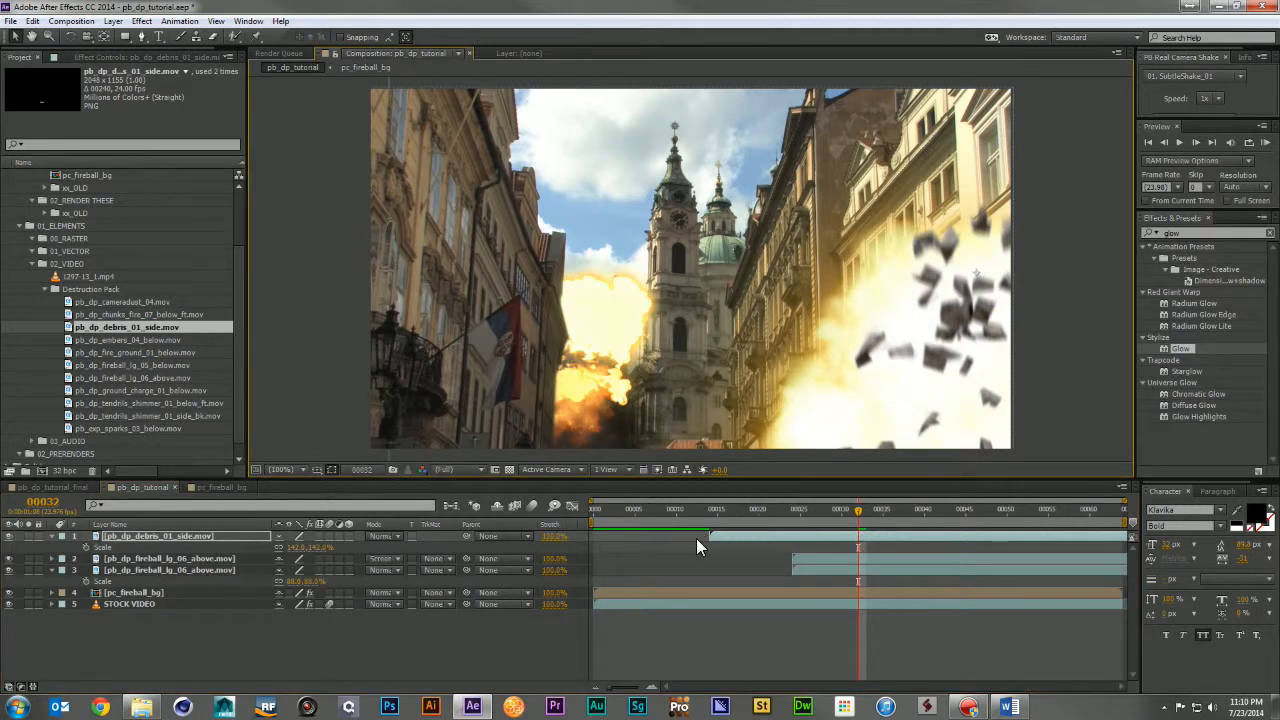
{"action": "left_click_drag", "start_coordinate": [709, 537], "coordinate": [900, 528]}
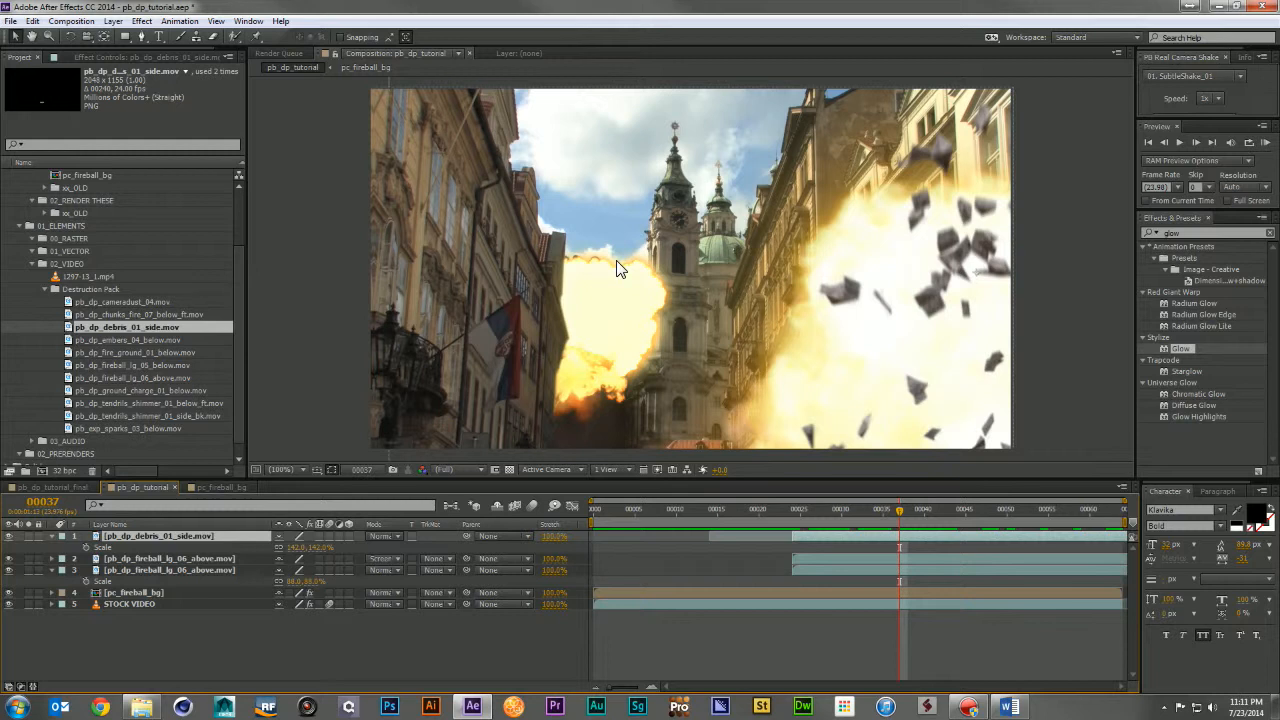
Search the effects for "curve" and apply the Curves effect to the debris layer
{"action": "left_click", "coordinate": [1196, 233]}
{"action": "double_click", "coordinate": [1195, 233]}
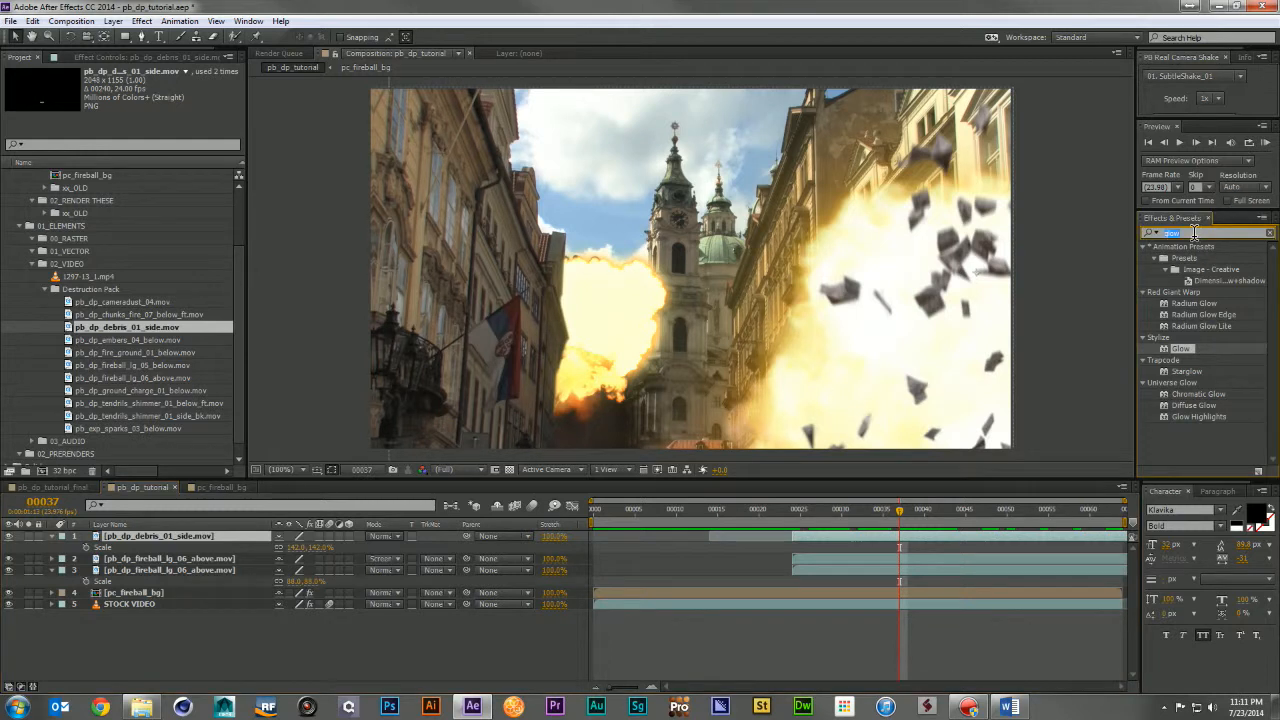
{"action": "type", "text": "curve"}
{"action": "left_click_drag", "start_coordinate": [1188, 304], "coordinate": [930, 542]}
Slightly raise the midpoints of the Red and Green channel curves on the debris layer to warm its colour
{"action": "left_click", "coordinate": [176, 94]}
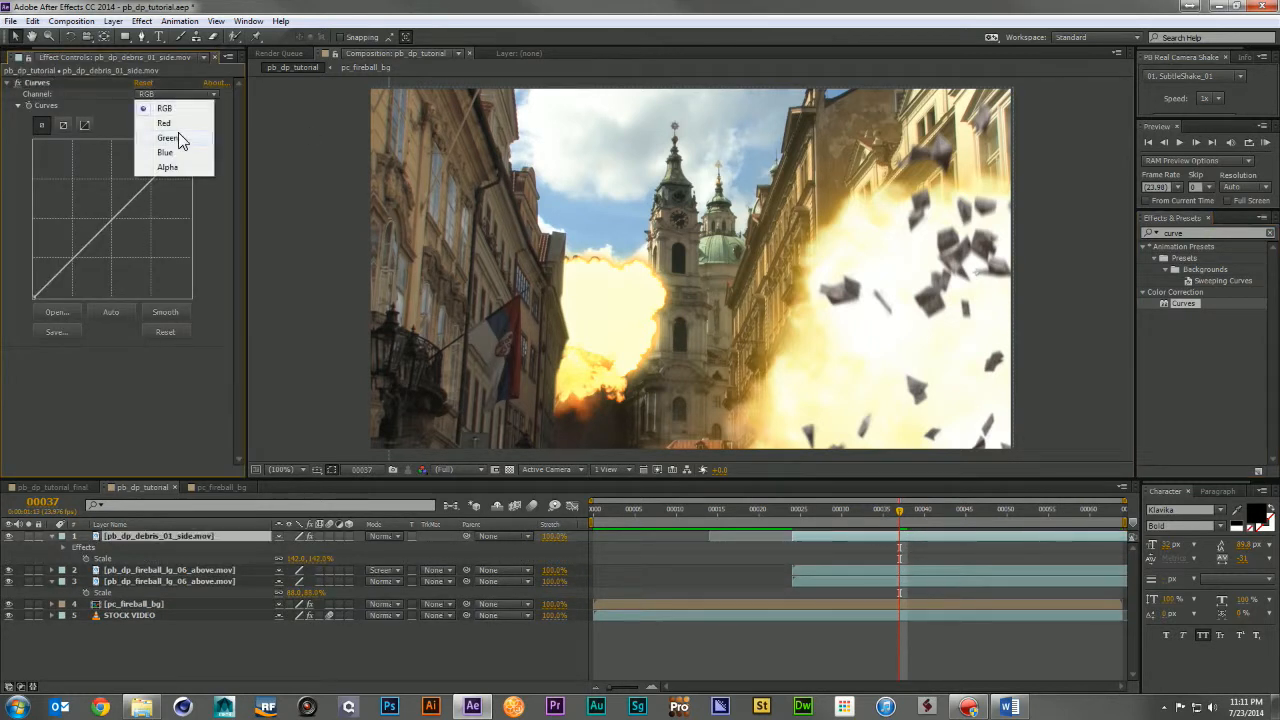
{"action": "left_click", "coordinate": [174, 122]}
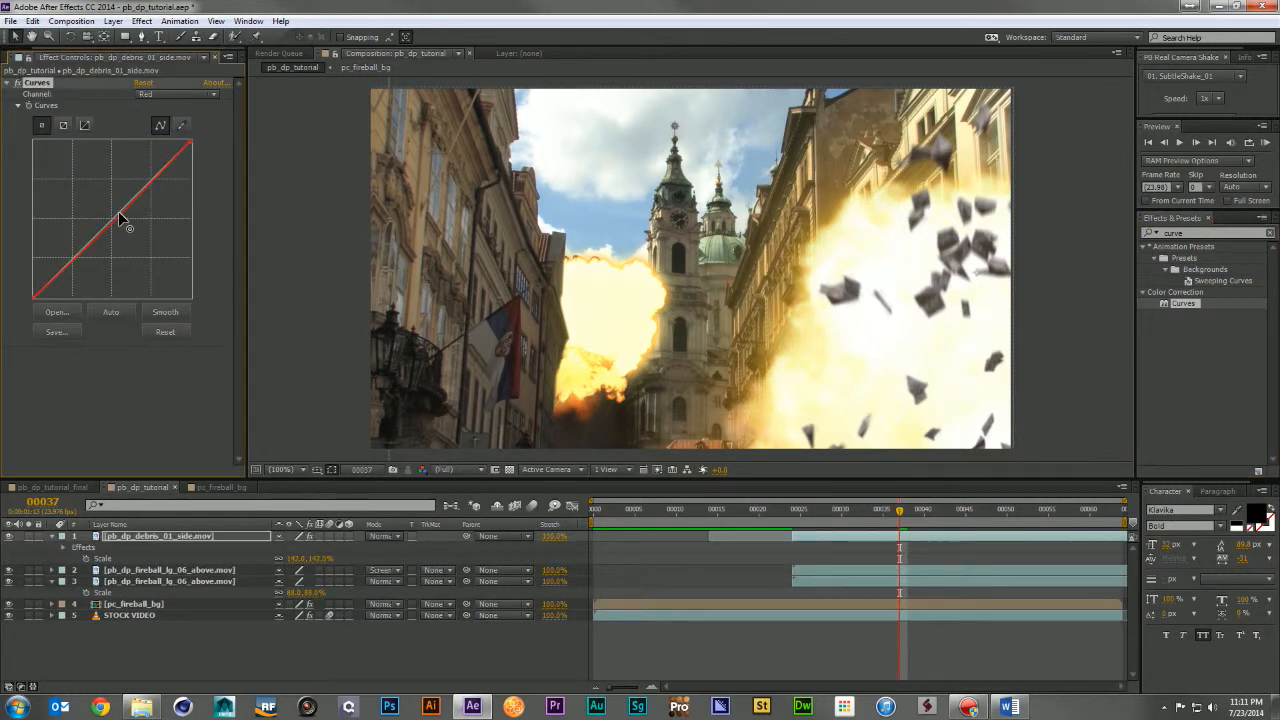
{"action": "left_click_drag", "start_coordinate": [113, 218], "coordinate": [113, 211]}
{"action": "left_click", "coordinate": [167, 96]}
{"action": "left_click", "coordinate": [171, 137]}
{"action": "left_click_drag", "start_coordinate": [110, 218], "coordinate": [107, 212]}
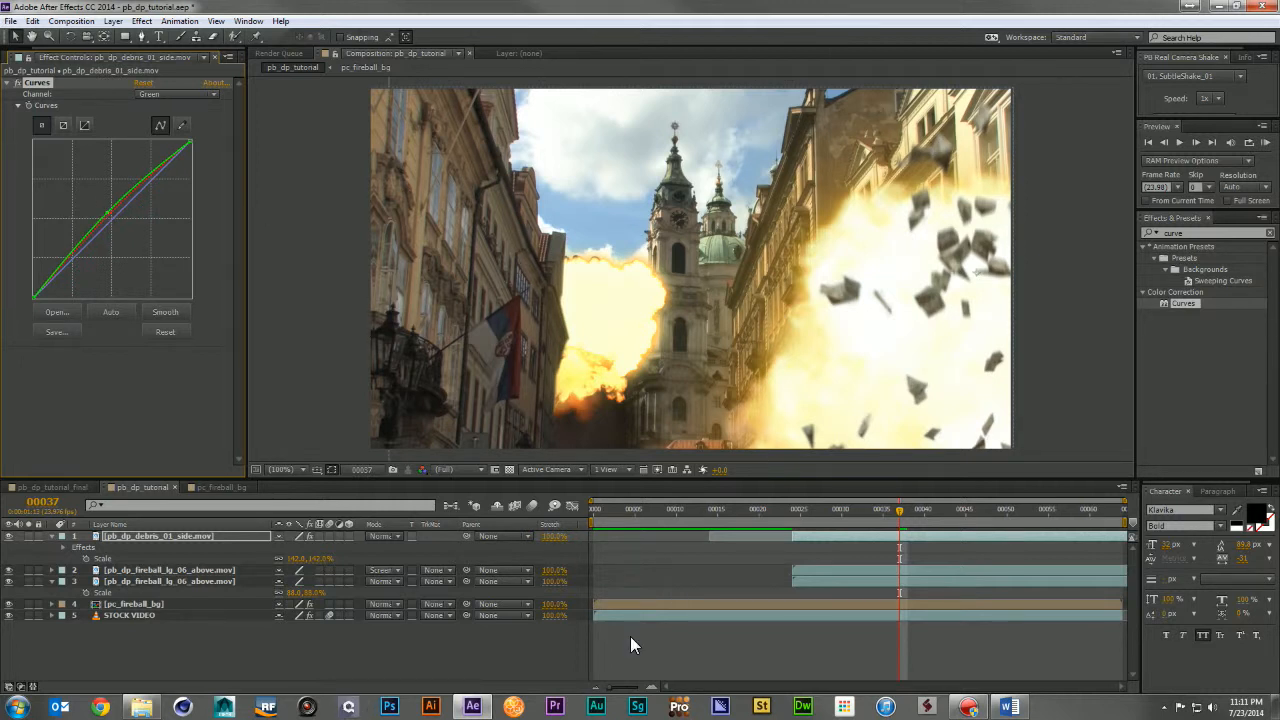
Deselect the debris layer and collapse the expanded properties of the debris and fireball layers
{"action": "left_click", "coordinate": [494, 644]}
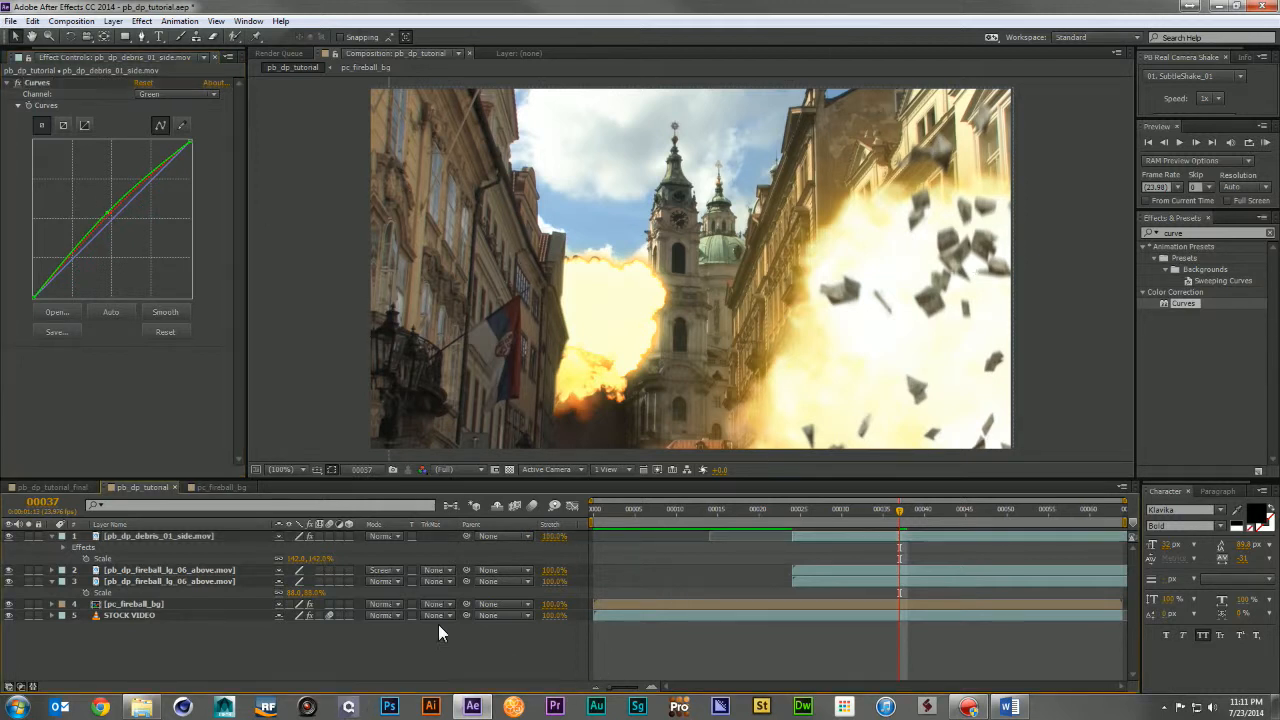
{"action": "left_click", "coordinate": [52, 536]}
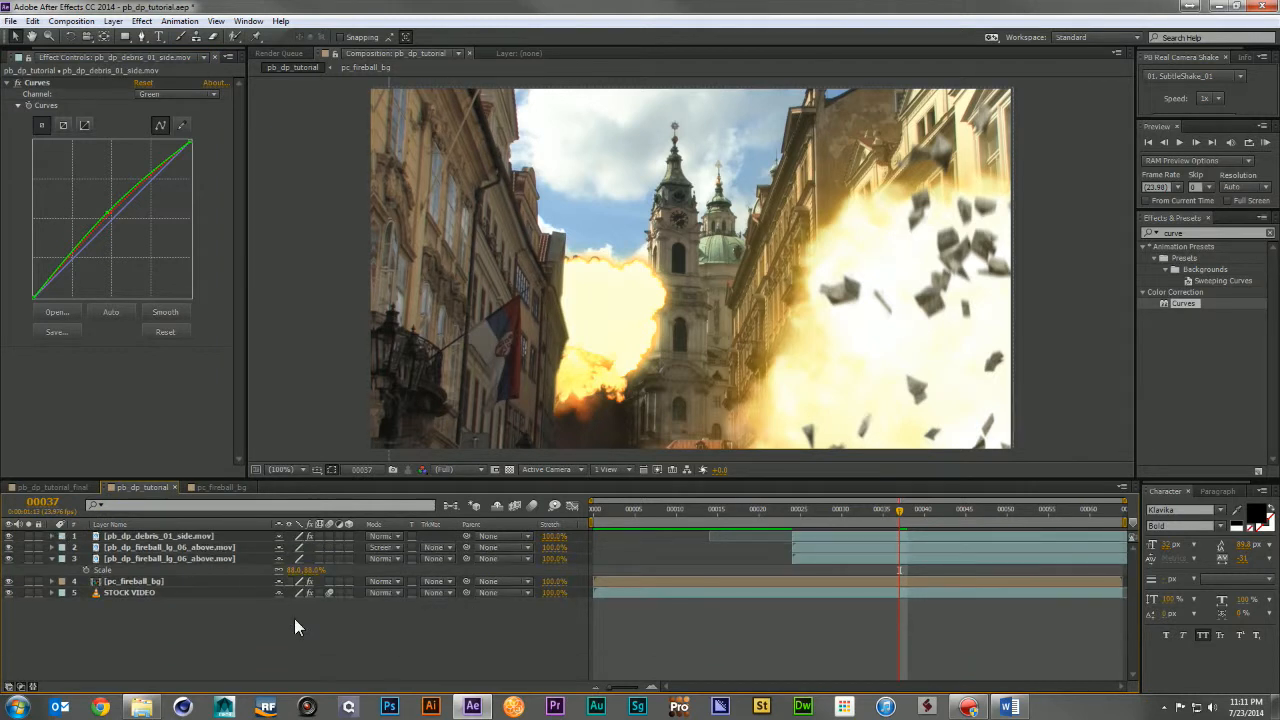
{"action": "left_click", "coordinate": [50, 558]}
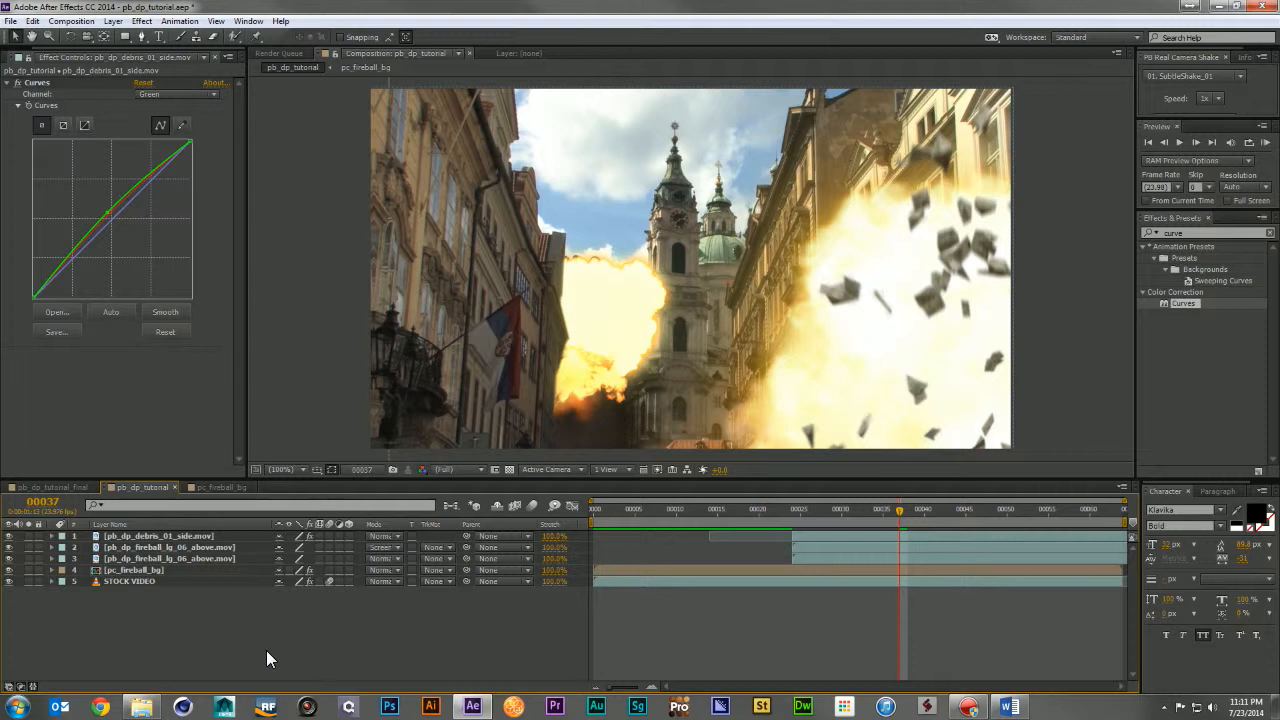
Add the pb_dp_ground_charge_01_below.mov clip as the top layer, positioned over the right explosion and starting at about frame 20
{"action": "left_click", "coordinate": [16, 57]}
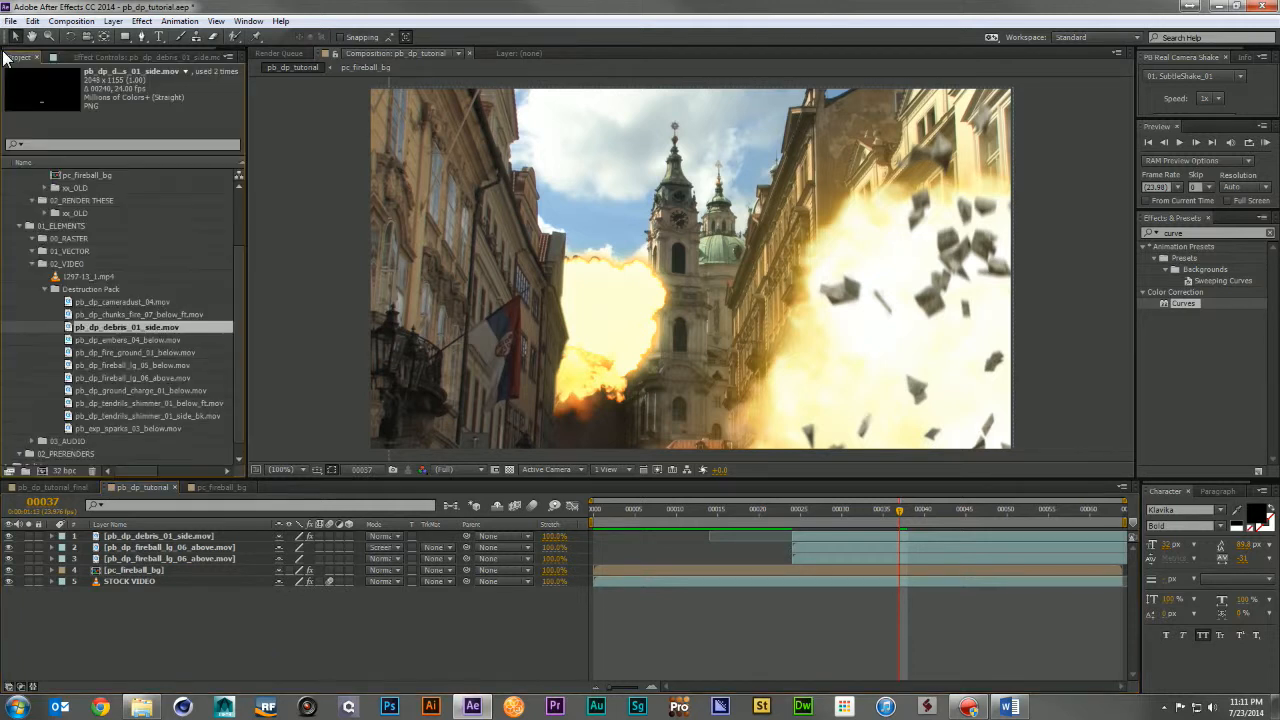
{"action": "left_click", "coordinate": [138, 351]}
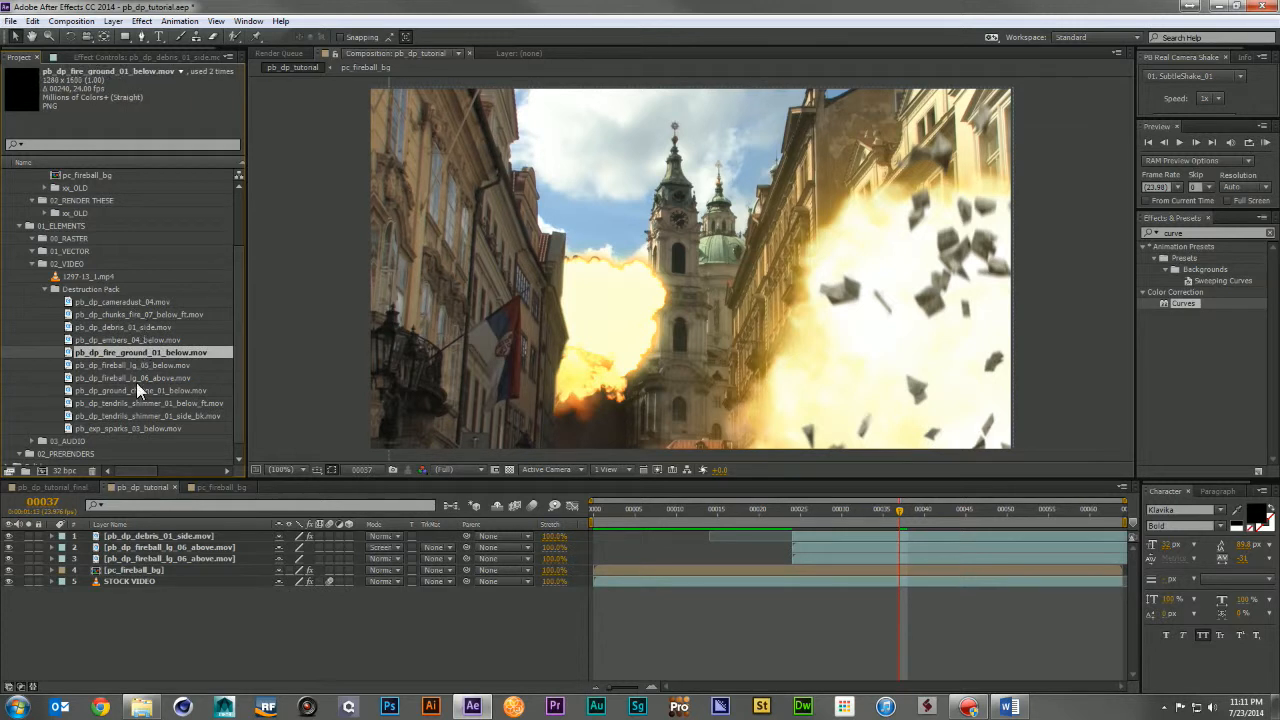
{"action": "left_click_drag", "start_coordinate": [140, 392], "coordinate": [210, 532]}
{"action": "left_click_drag", "start_coordinate": [598, 534], "coordinate": [764, 544]}
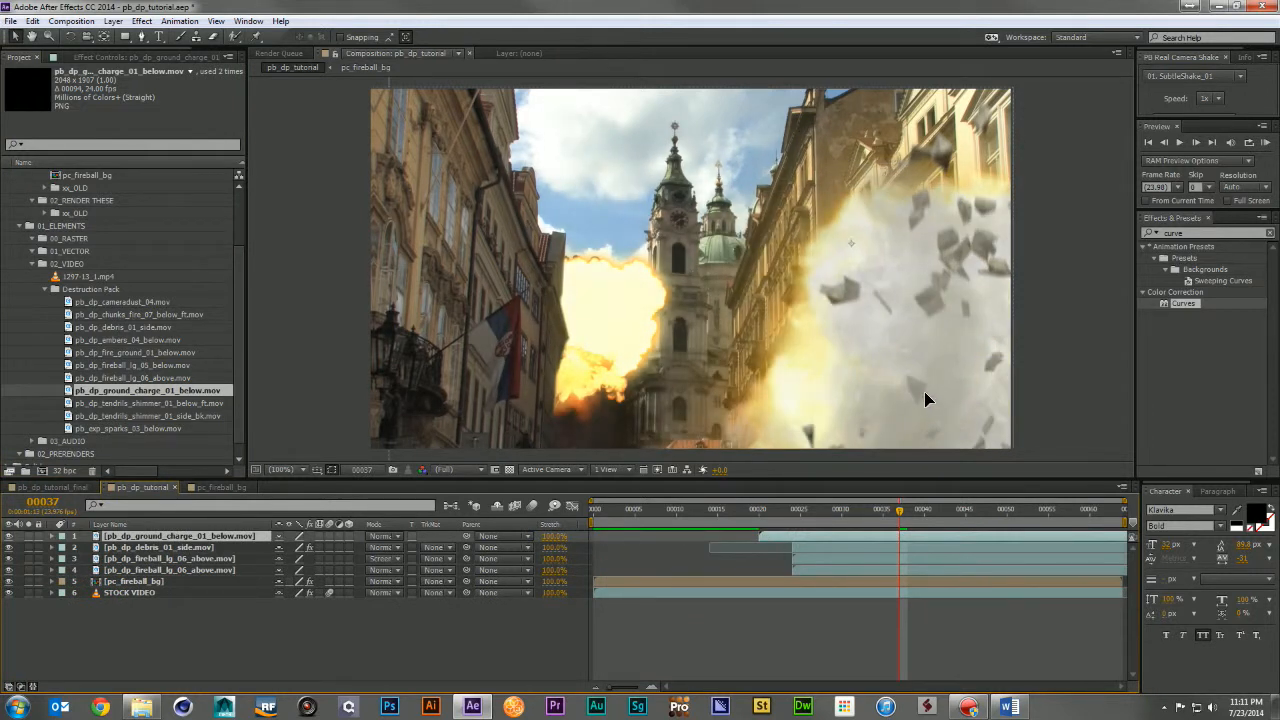
Delay the ground charge layer to about frame 25, set its blending mode to Screen, and scrub through the explosion
{"action": "left_click_drag", "start_coordinate": [798, 510], "coordinate": [1056, 536]}
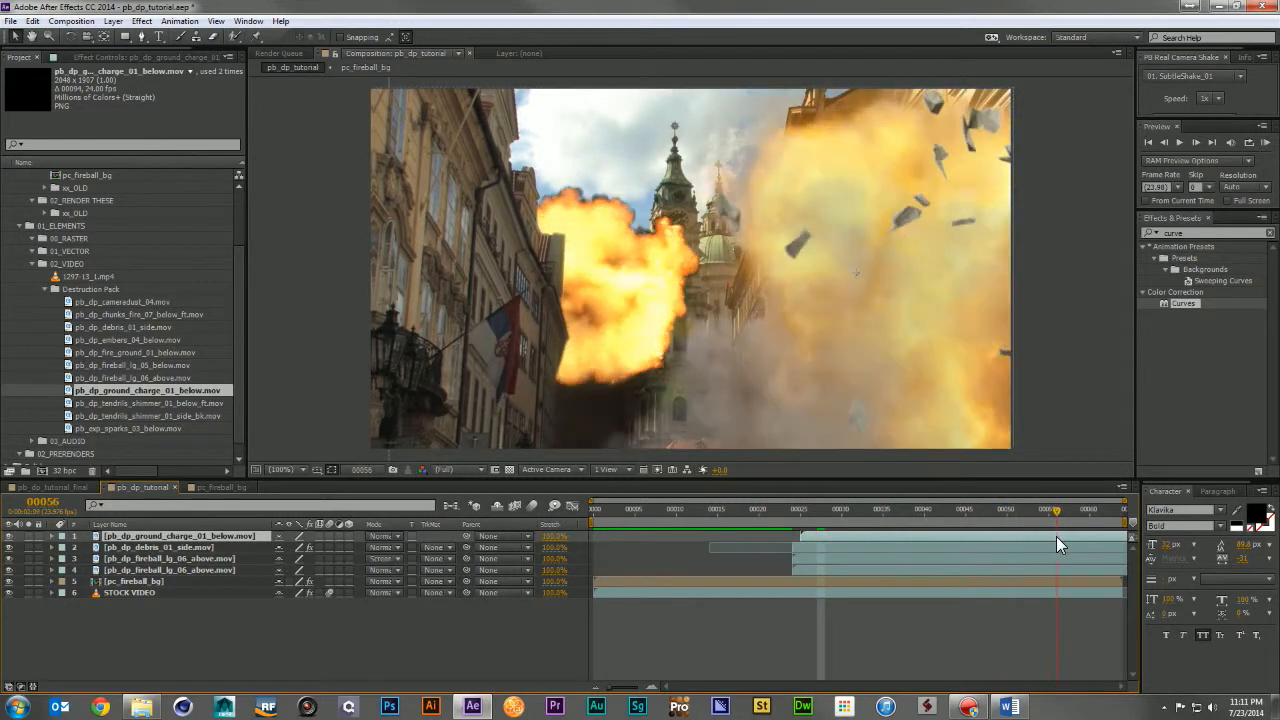
{"action": "left_click", "coordinate": [389, 538]}
{"action": "left_click", "coordinate": [438, 282]}
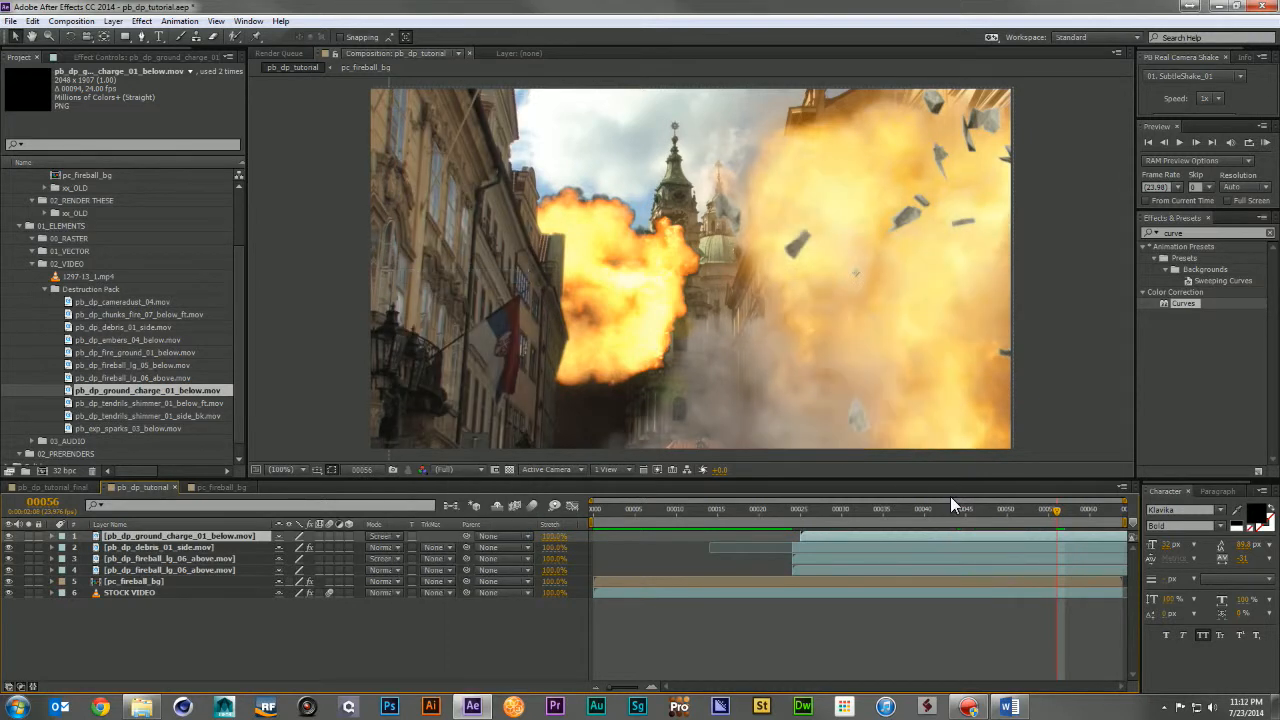
{"action": "left_click_drag", "start_coordinate": [808, 516], "coordinate": [1080, 538]}
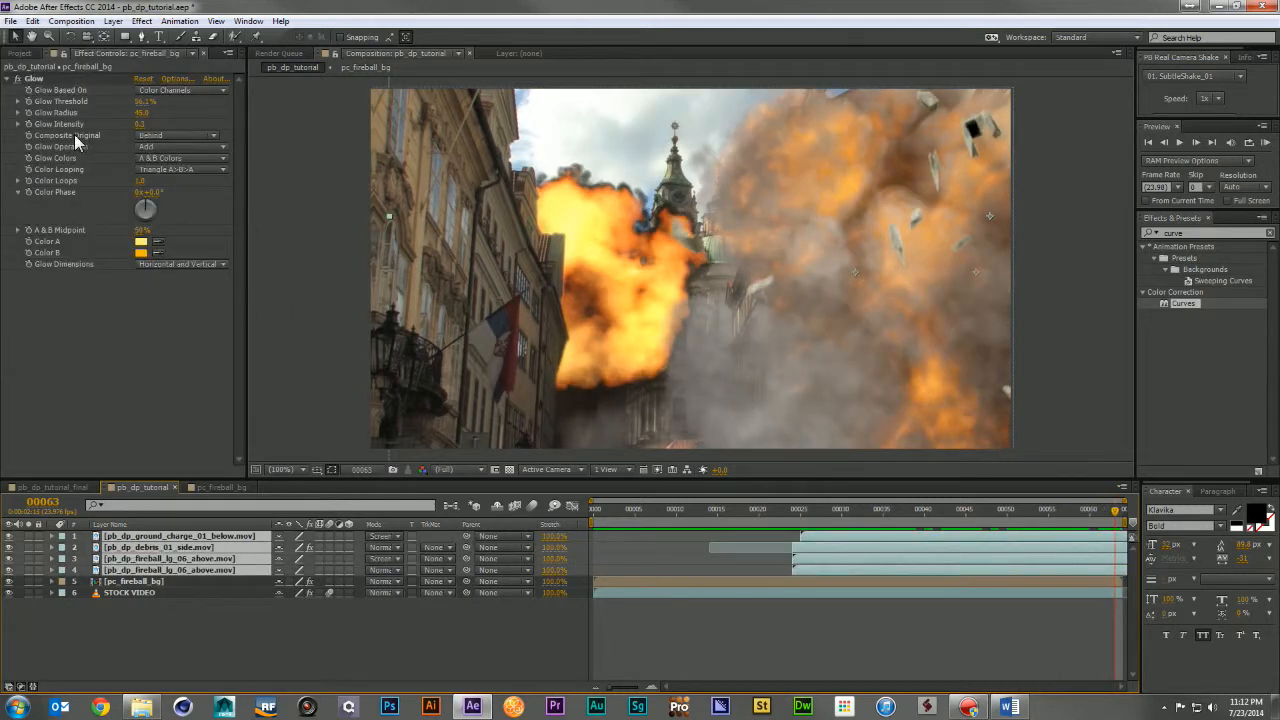
Add the pb_dp_embers_04_below.mov clip as the top layer, starting at about frame 12
{"action": "left_click", "coordinate": [18, 53]}
{"action": "left_click", "coordinate": [144, 376]}
{"action": "left_click_drag", "start_coordinate": [132, 322], "coordinate": [220, 530]}
{"action": "left_click_drag", "start_coordinate": [780, 531], "coordinate": [716, 538]}
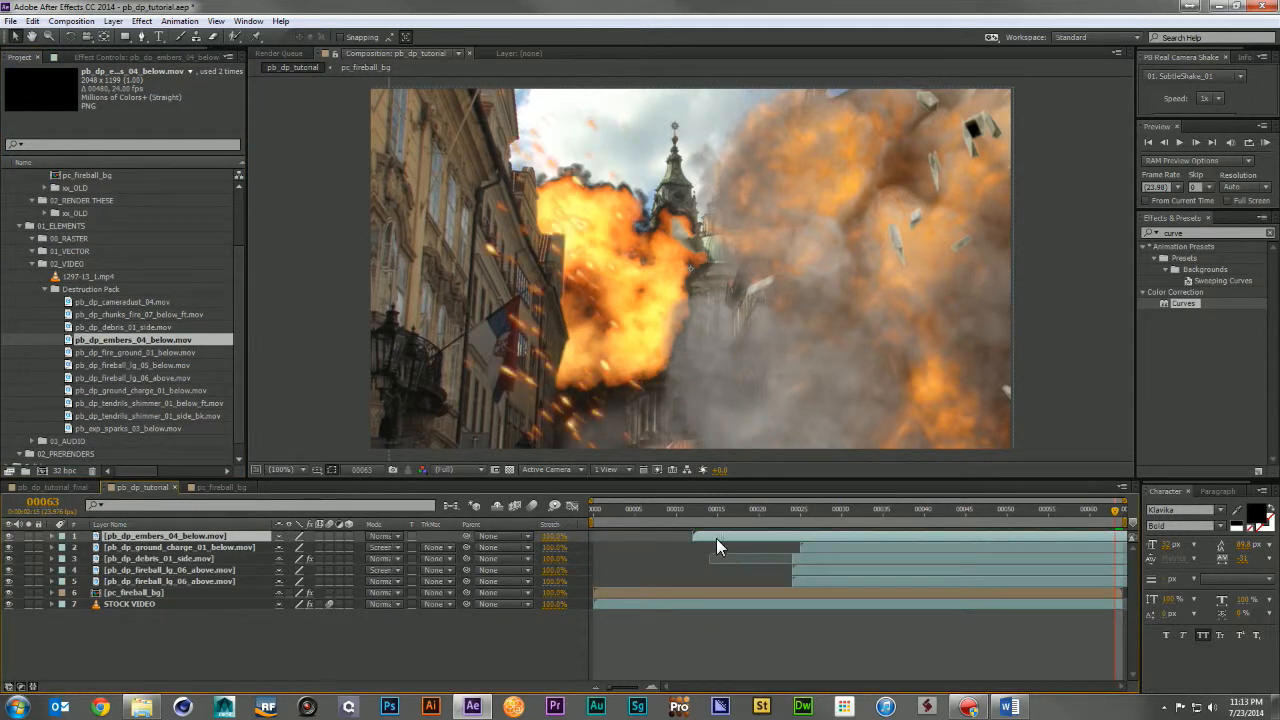
Move the embers layer over the right explosion and scale it to 62%
{"action": "left_click_drag", "start_coordinate": [838, 506], "coordinate": [936, 518]}
{"action": "left_click_drag", "start_coordinate": [721, 398], "coordinate": [967, 413]}
{"action": "key", "text": "s"}
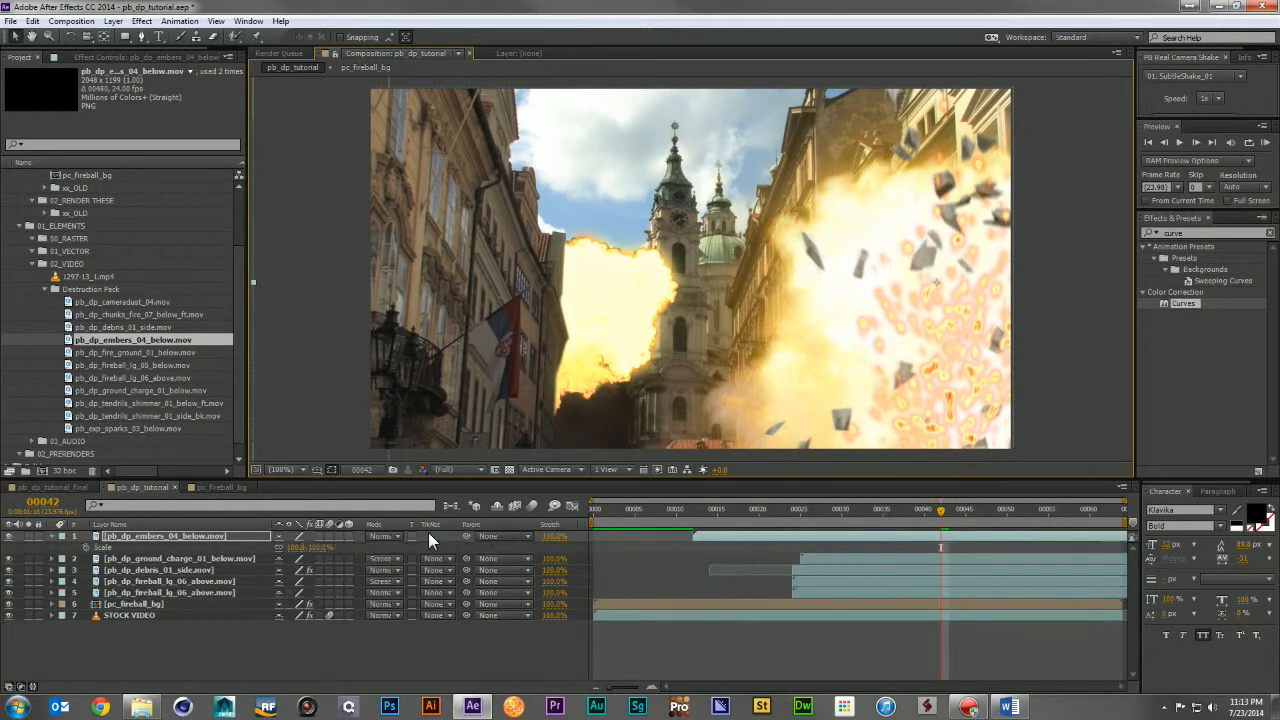
{"action": "left_click_drag", "start_coordinate": [320, 548], "coordinate": [294, 548]}
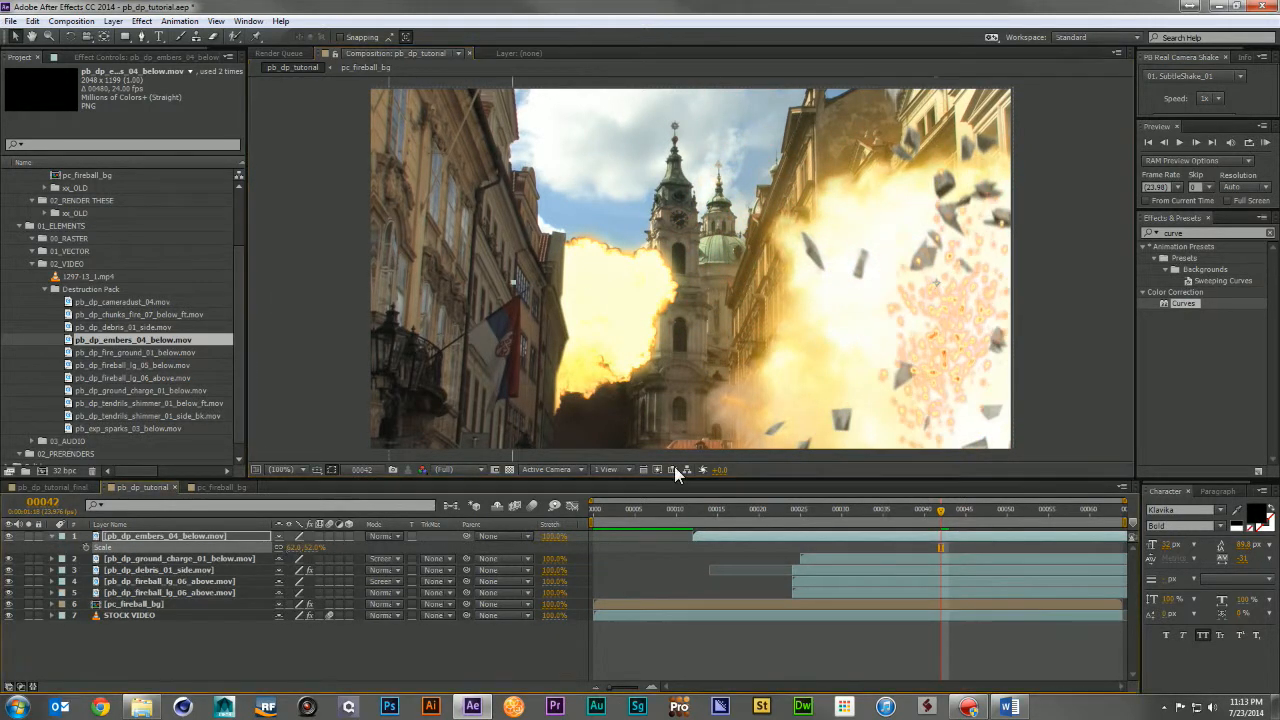
Delay the embers layer to start at about frame 27 and play back the explosion
{"action": "left_click_drag", "start_coordinate": [785, 510], "coordinate": [1096, 530]}
{"action": "left_click_drag", "start_coordinate": [796, 536], "coordinate": [918, 540]}
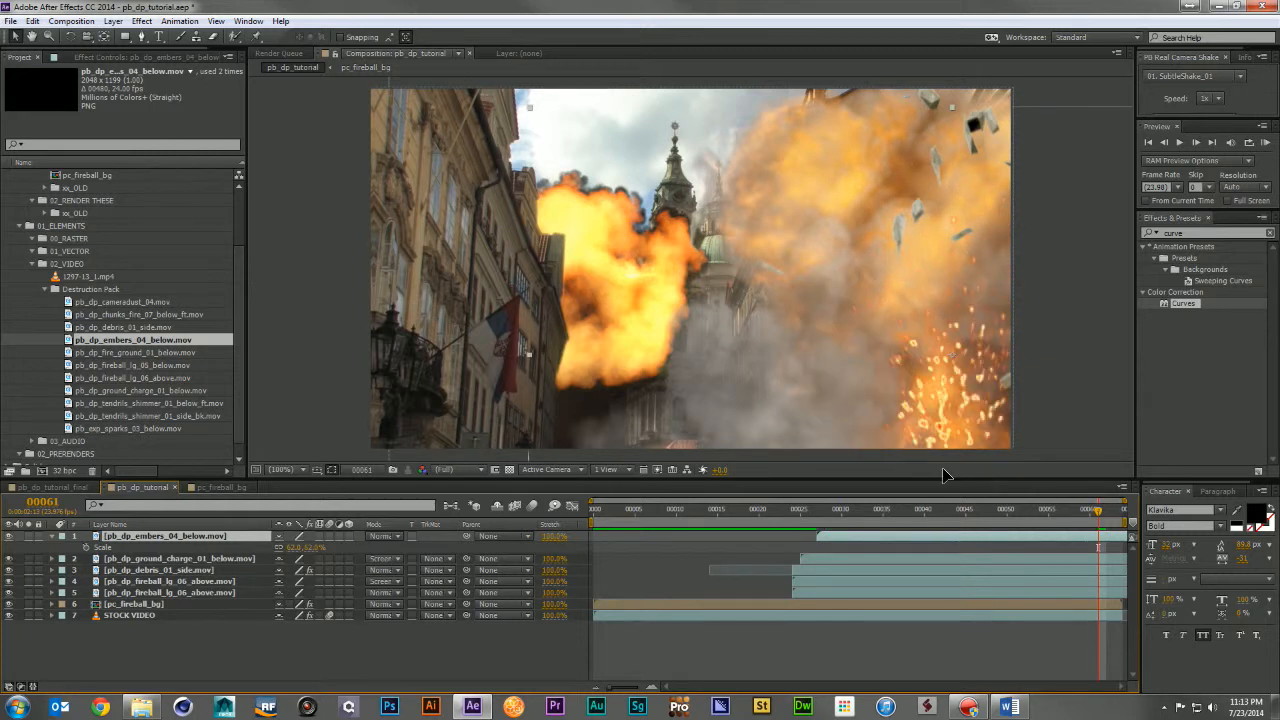
{"action": "left_click", "coordinate": [965, 512]}
{"action": "key", "text": "space"}
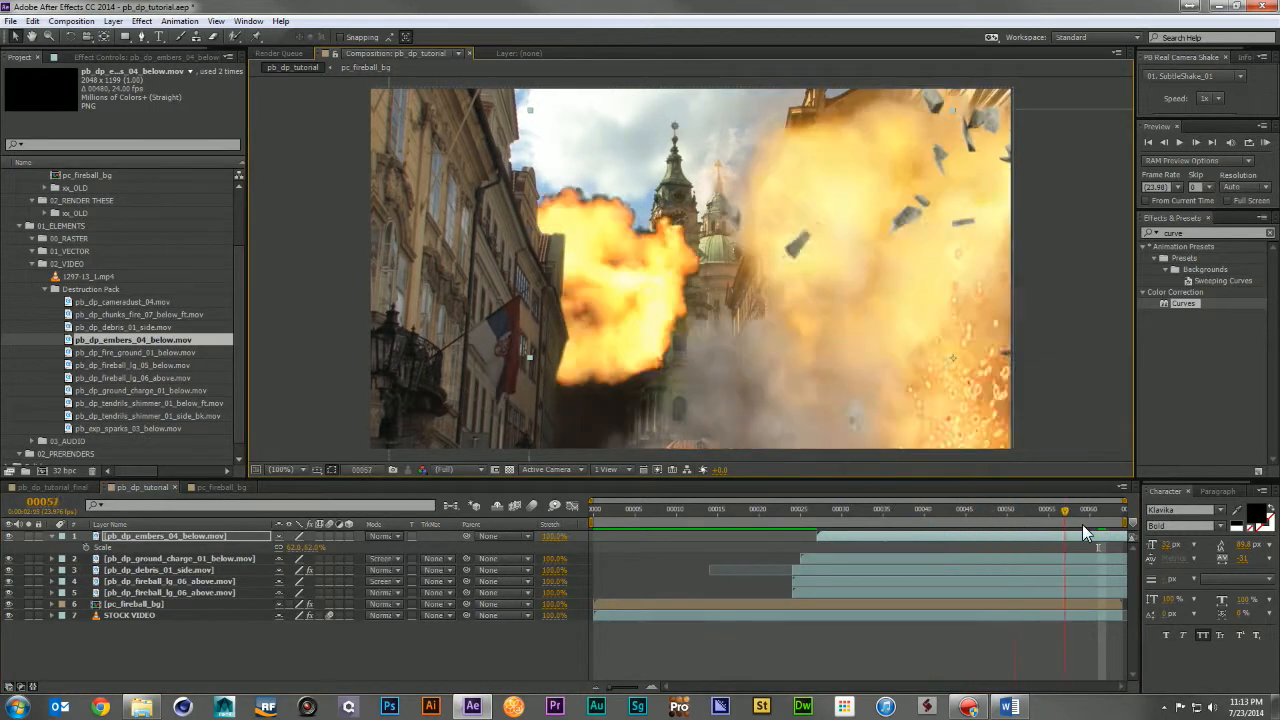
Time-stretch the embers layer to 75% and set its blending mode to Screen
{"action": "left_click", "coordinate": [551, 538]}
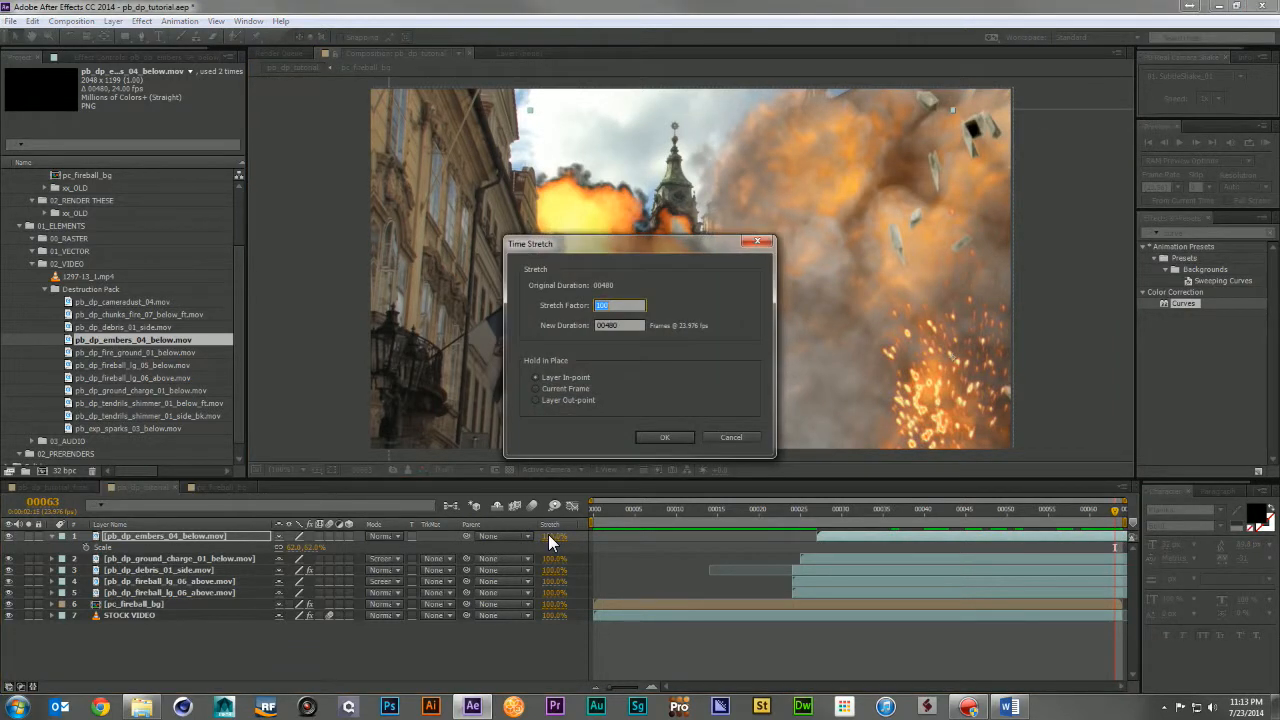
{"action": "type", "text": "75"}
{"action": "key", "text": "Return"}
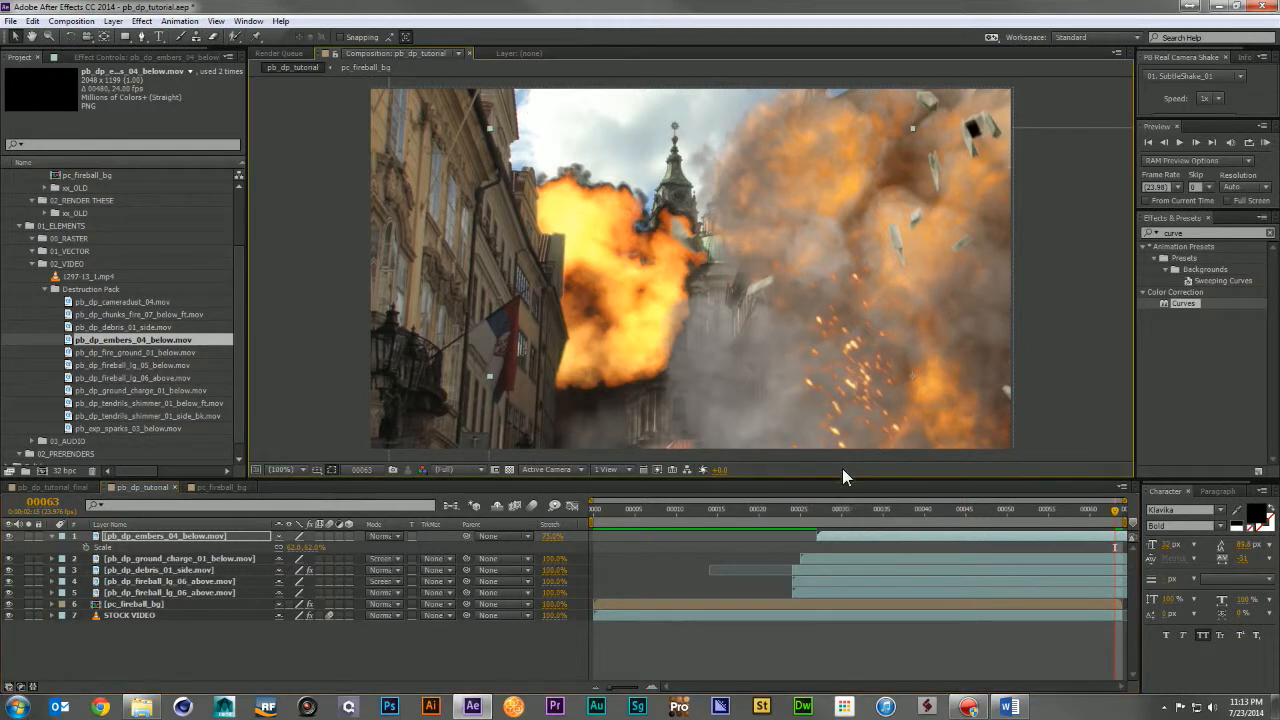
{"action": "left_click", "coordinate": [370, 536]}
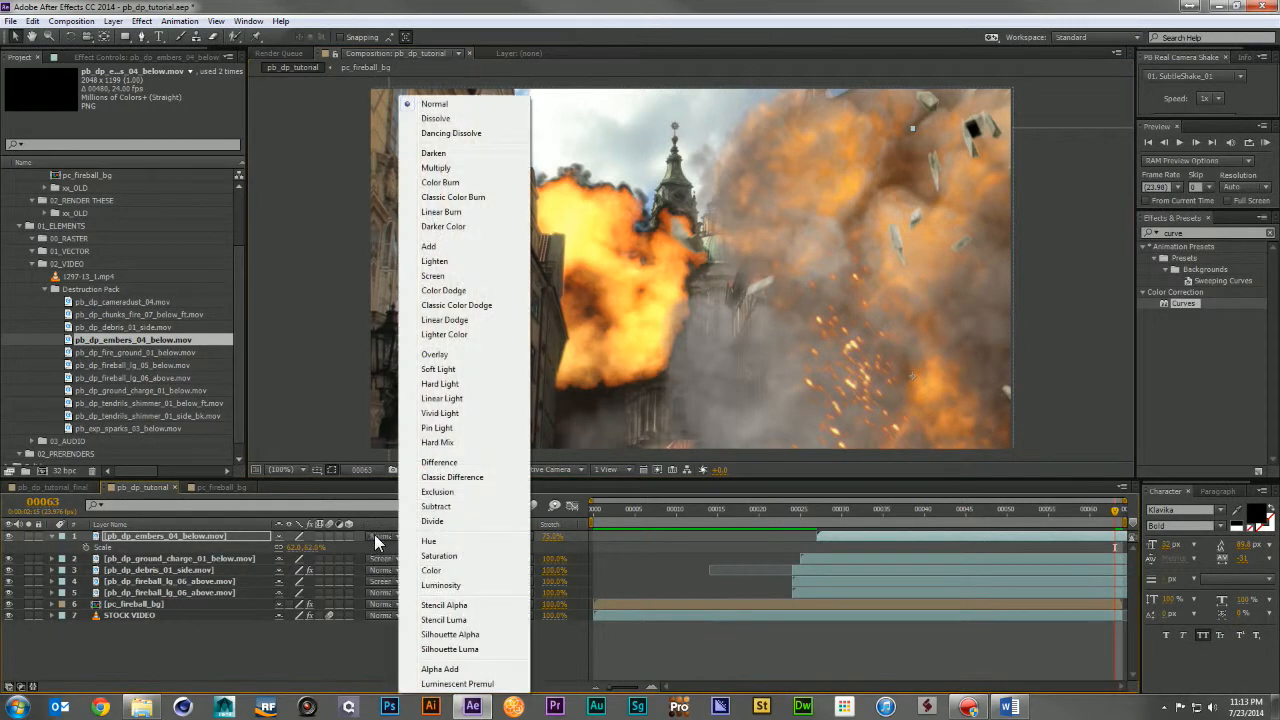
{"action": "left_click", "coordinate": [432, 278]}
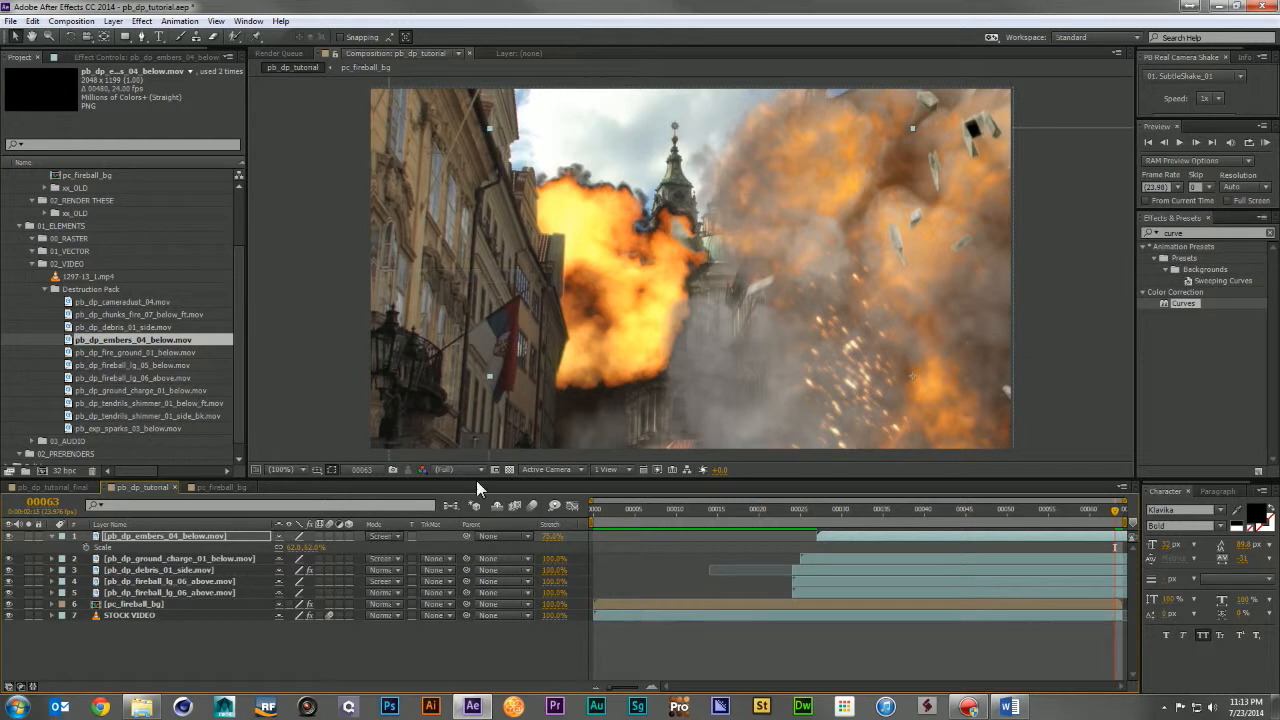
Pre-compose the embers, ground charge, debris and both fireball layers as pc_fireball_fg, moving all attributes into it
{"action": "left_click", "coordinate": [204, 592], "text": "shift"}
{"action": "key", "text": "ctrl+shift+c"}
{"action": "type", "text": "pc_fireball_fg"}
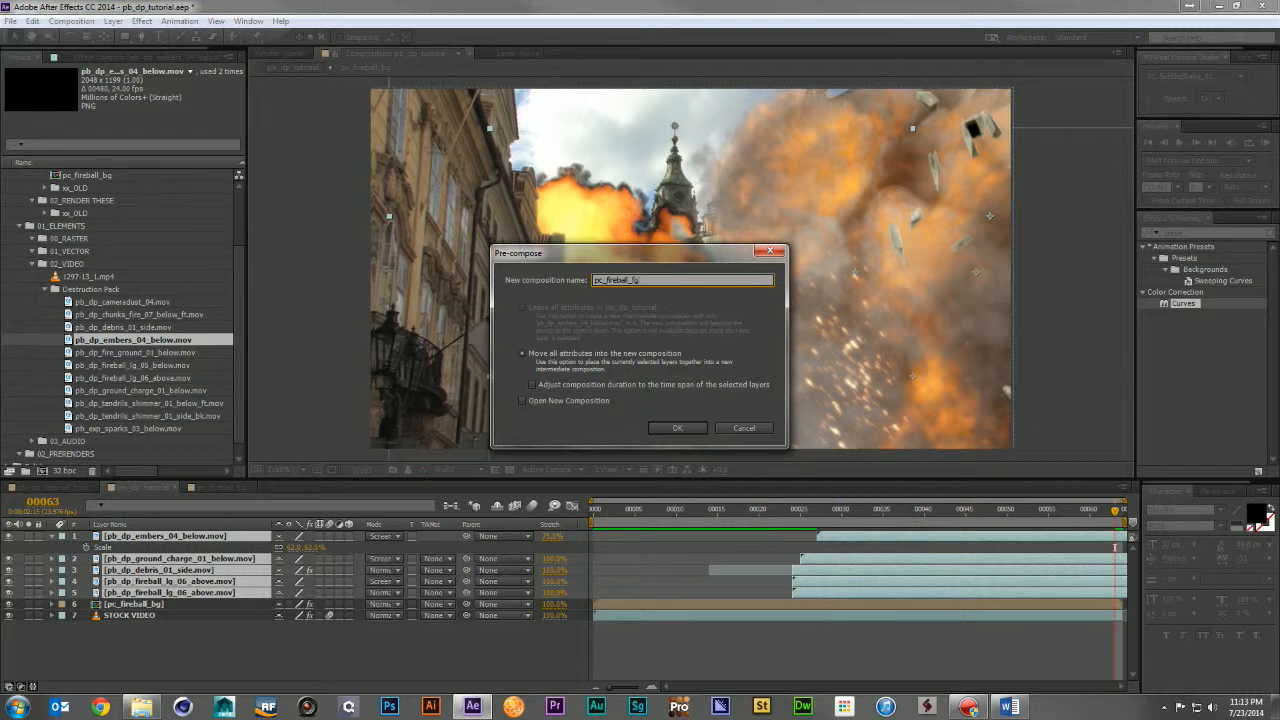
{"action": "key", "text": "Return"}
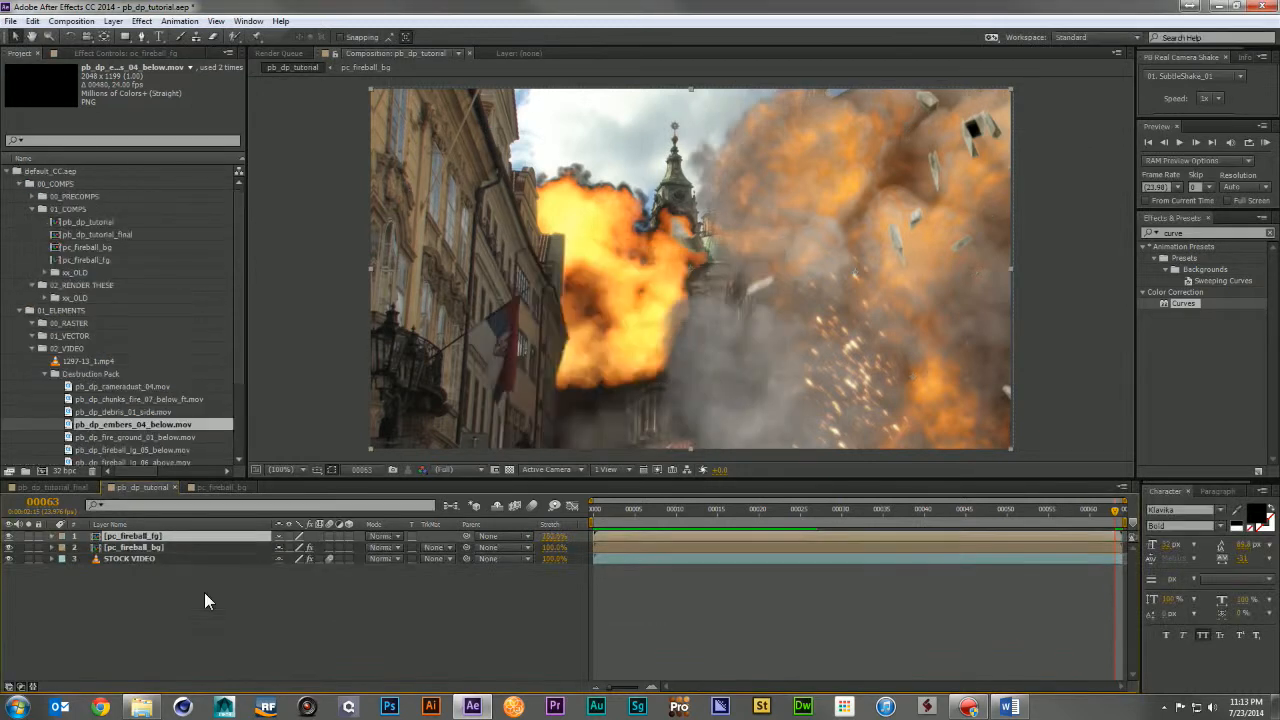
{"action": "left_click_drag", "start_coordinate": [744, 512], "coordinate": [1152, 550]}
Copy the Glow effect from the pc_fireball_bg layer onto the pc_fireball_fg layer
{"action": "left_click", "coordinate": [220, 552]}
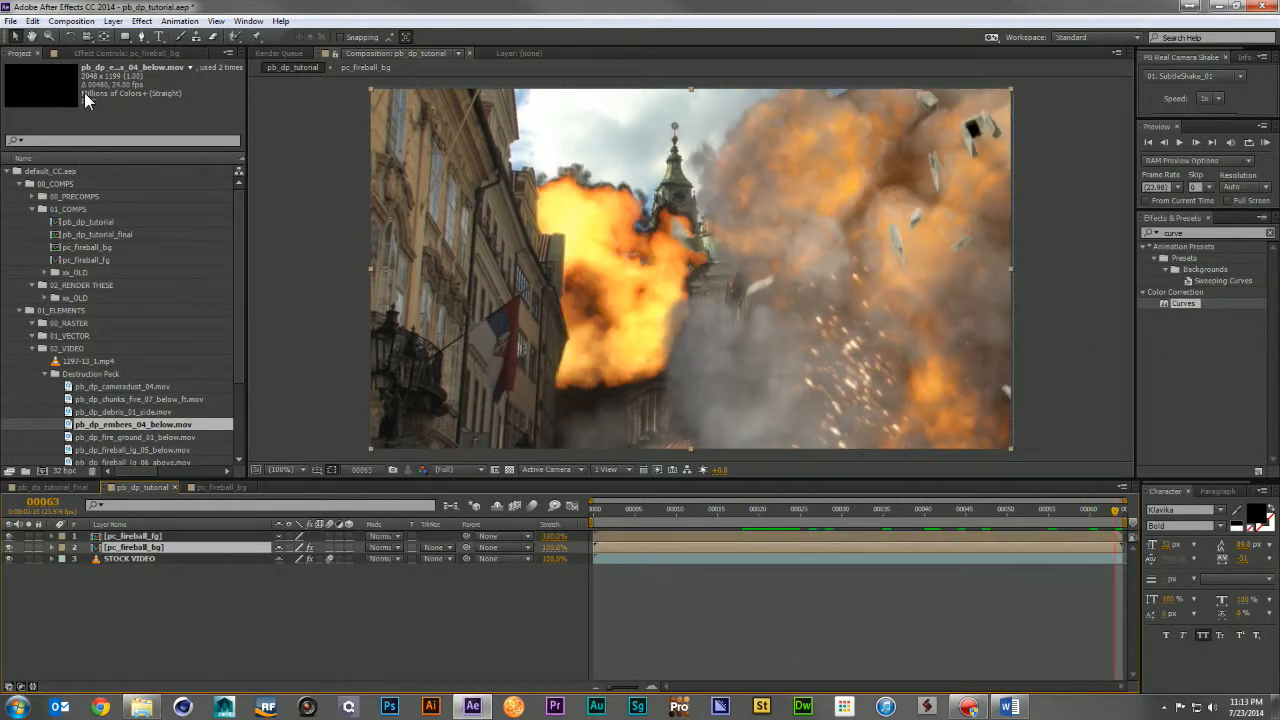
{"action": "left_click", "coordinate": [98, 54]}
{"action": "left_click", "coordinate": [33, 78]}
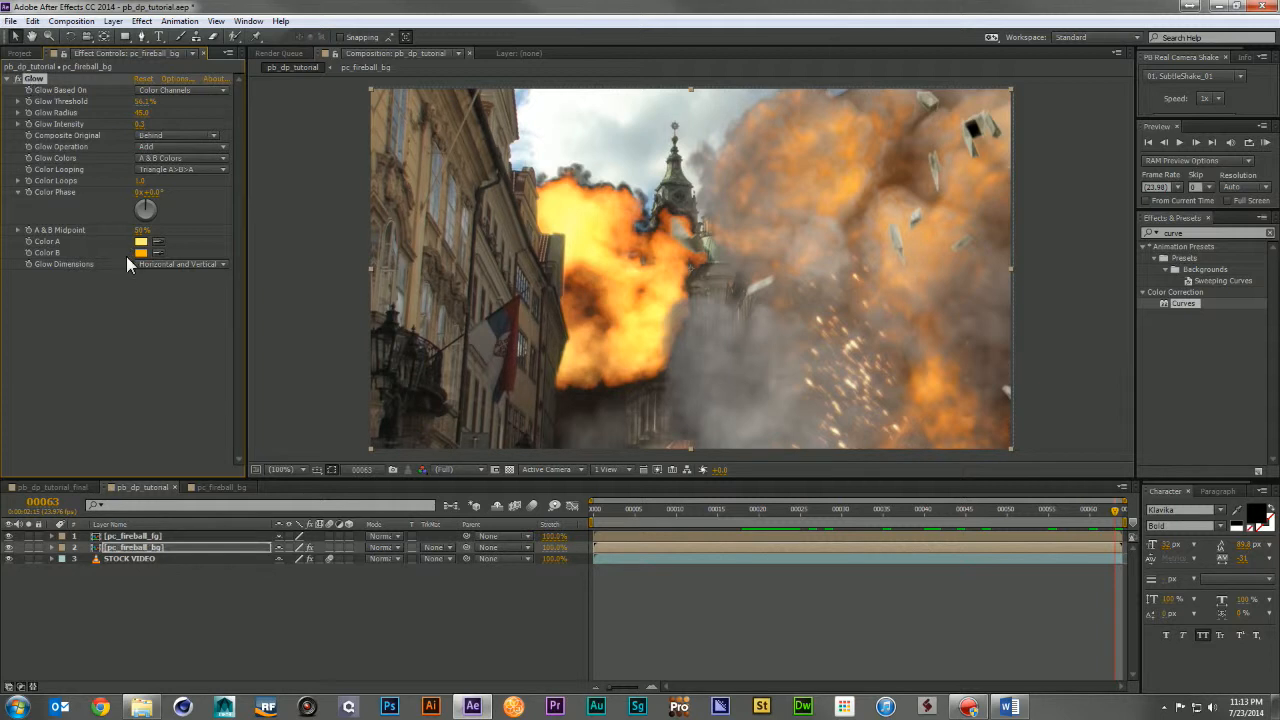
{"action": "left_click", "coordinate": [140, 536]}
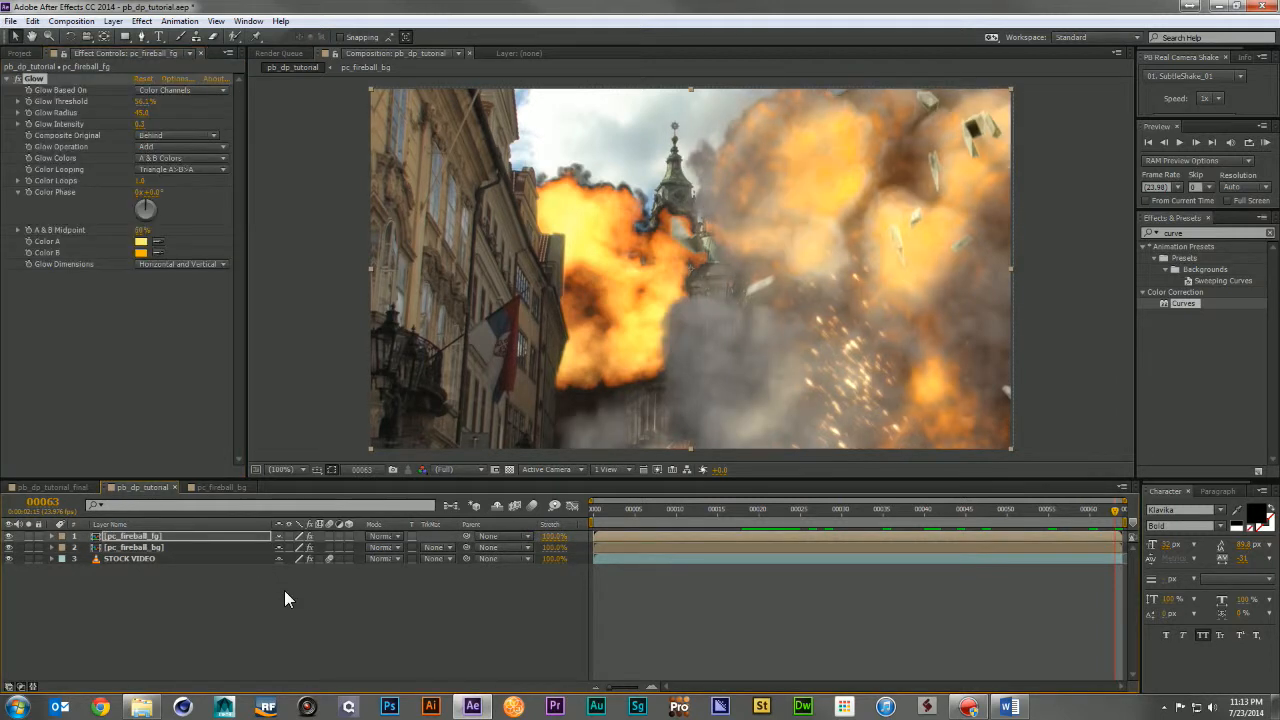
{"action": "left_click_drag", "start_coordinate": [868, 514], "coordinate": [966, 514]}
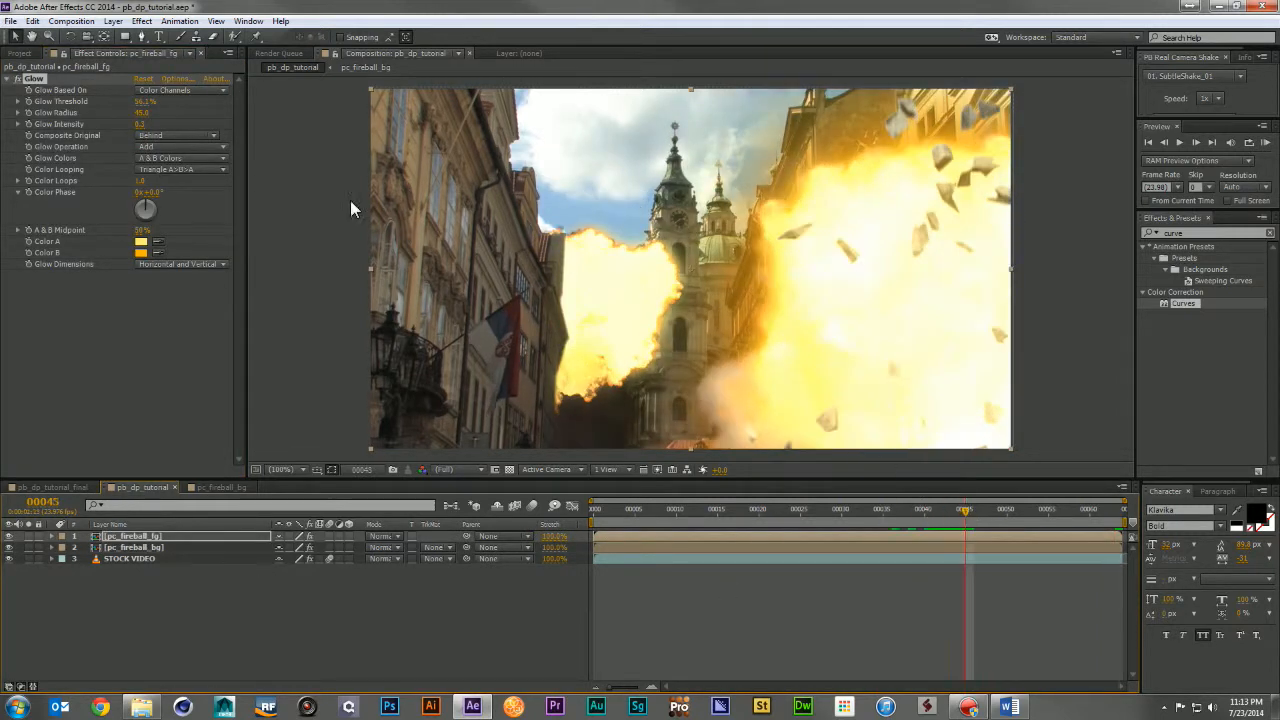
Raise the Glow Radius on pc_fireball_fg to about 244 and play back the explosion
{"action": "left_click_drag", "start_coordinate": [141, 113], "coordinate": [287, 127]}
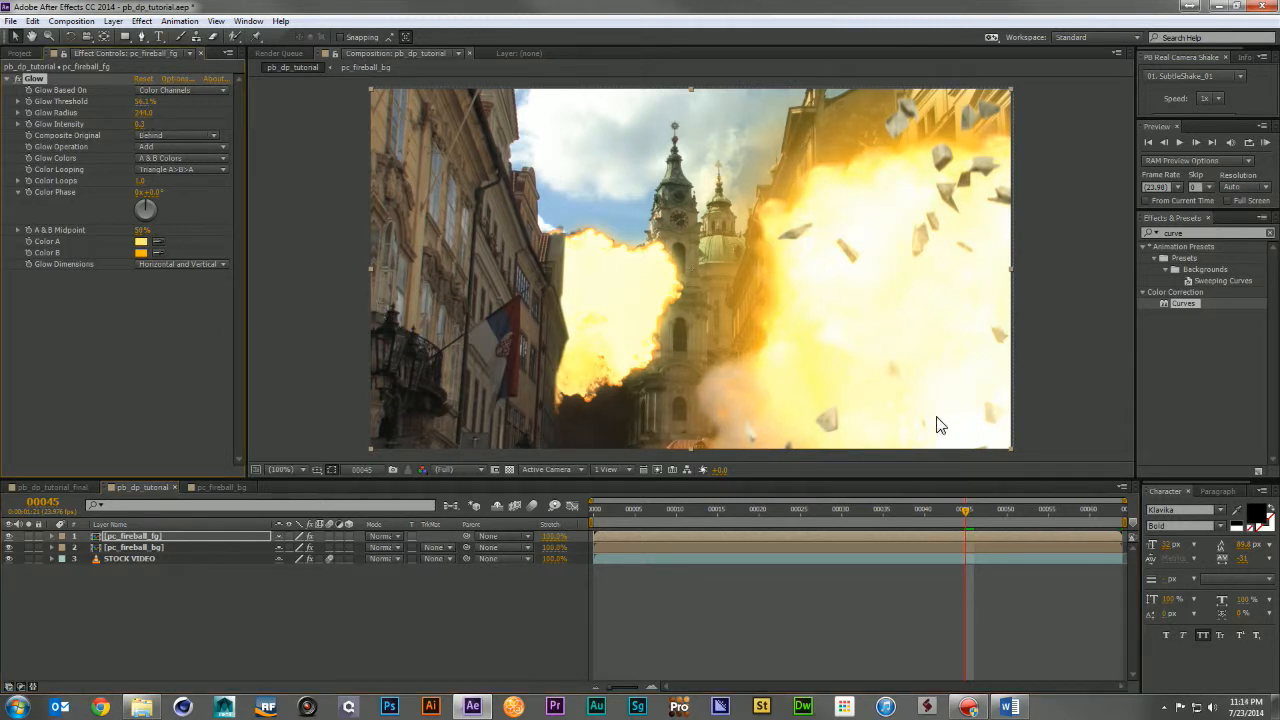
{"action": "left_click_drag", "start_coordinate": [798, 510], "coordinate": [948, 512]}
{"action": "key", "text": "space"}
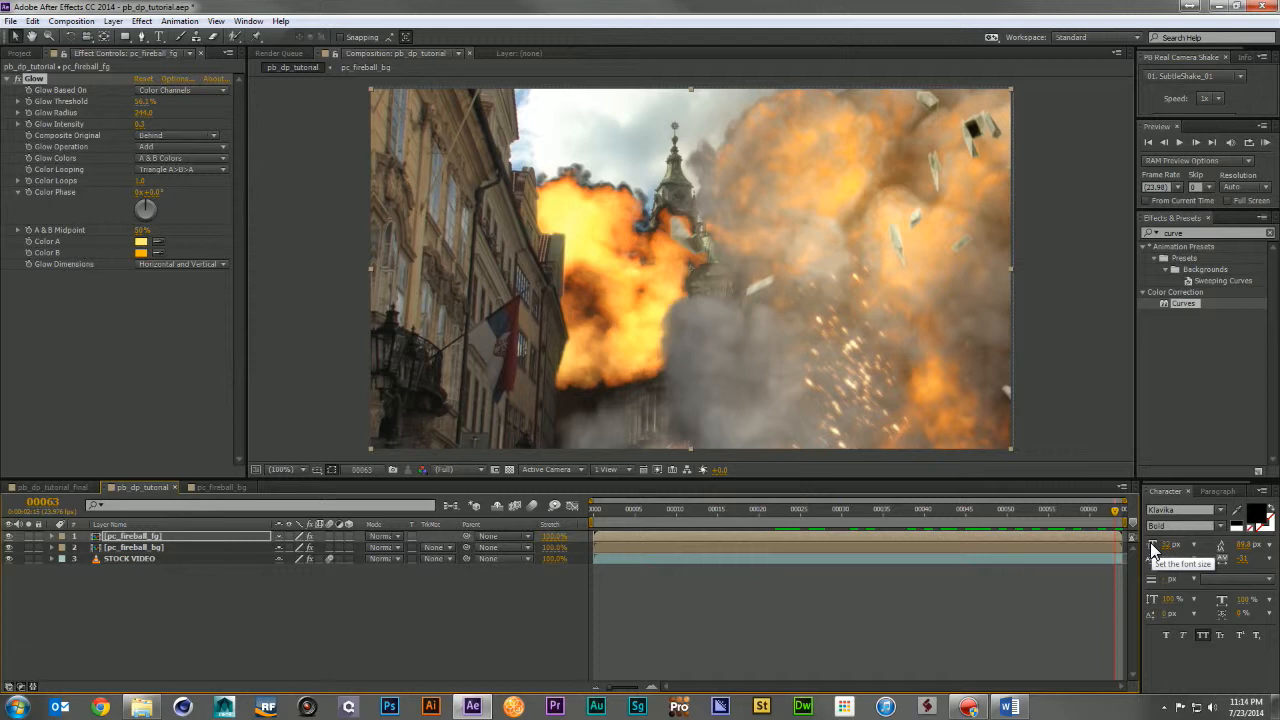
Add a null object as the top layer and name it Zoom
{"action": "right_click", "coordinate": [318, 598]}
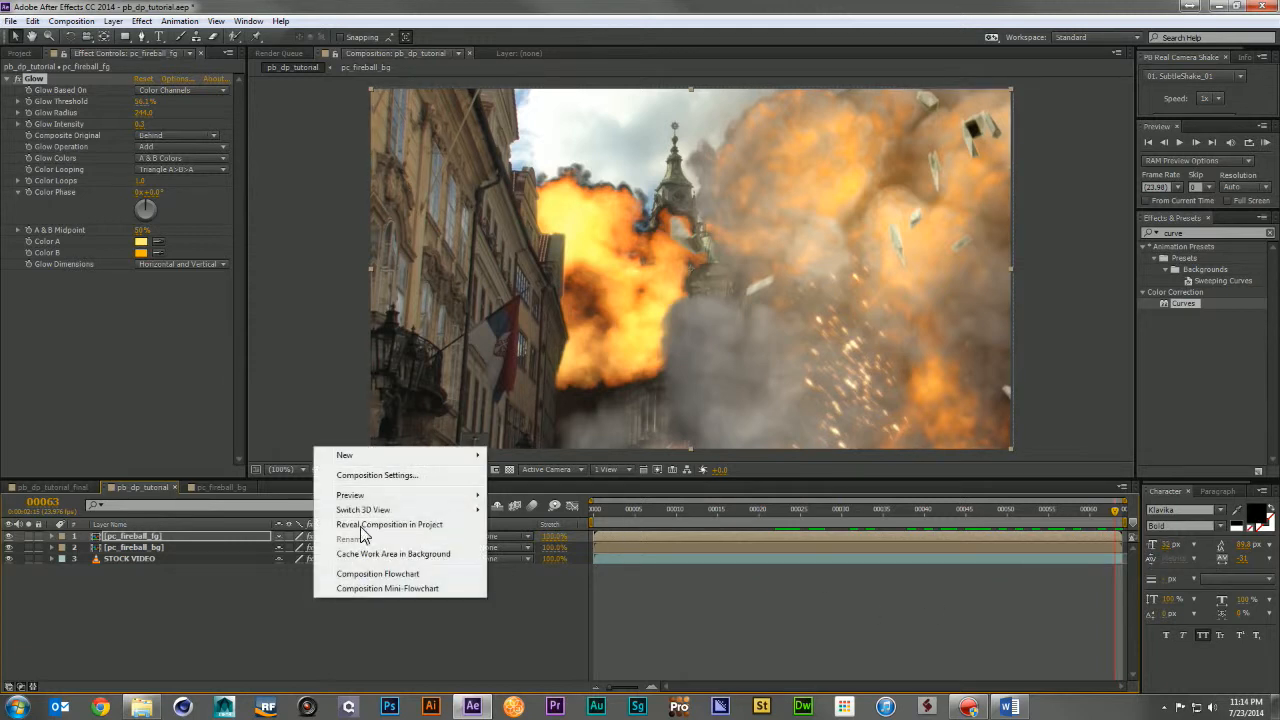
{"action": "mouse_move", "coordinate": [383, 455]}
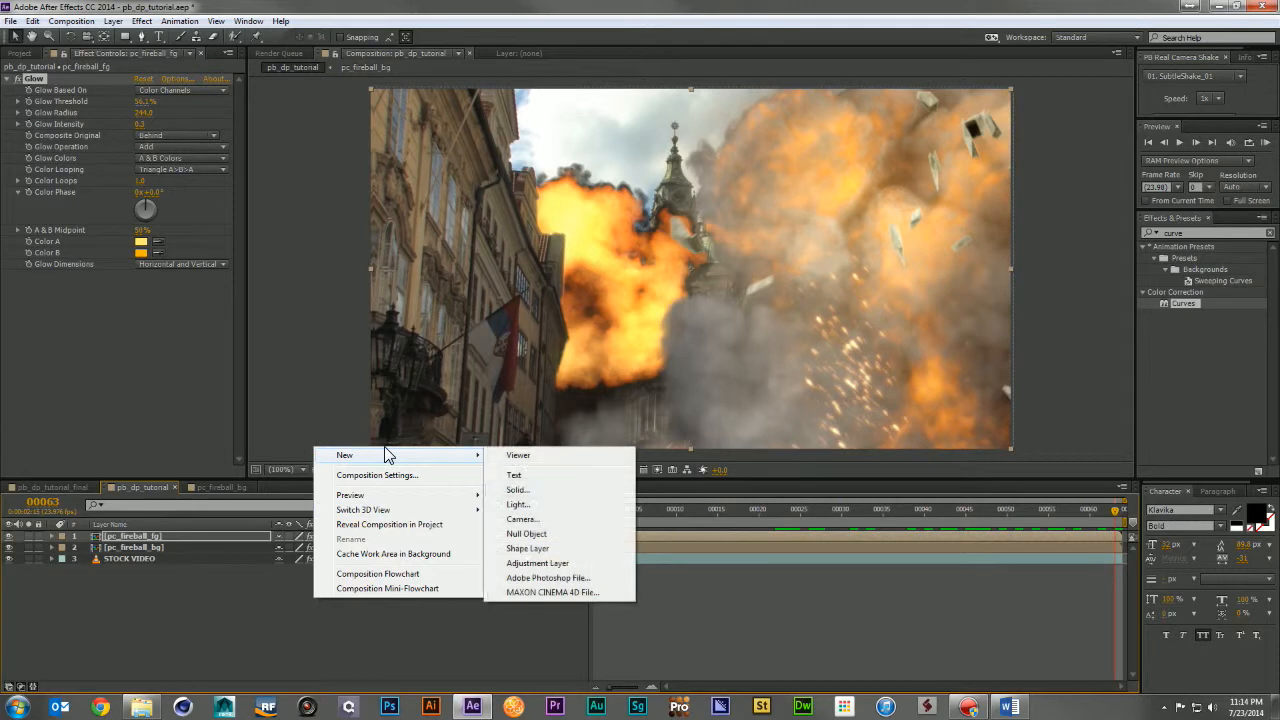
{"action": "left_click", "coordinate": [540, 530]}
{"action": "type", "text": "zoom"}
{"action": "key", "text": "Return"}
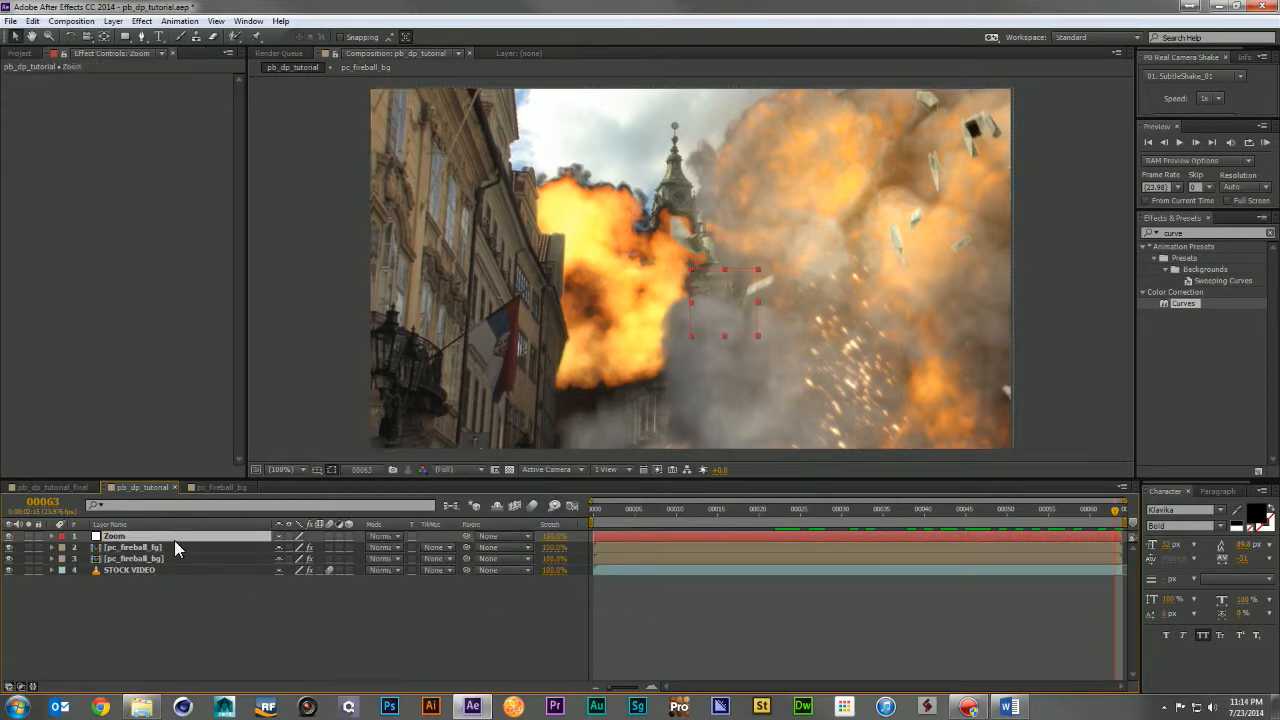
Parent the pc_fireball_fg, pc_fireball_bg and STOCK VIDEO layers to the Zoom null
{"action": "left_click", "coordinate": [157, 549]}
{"action": "left_click", "coordinate": [156, 570], "text": "shift"}
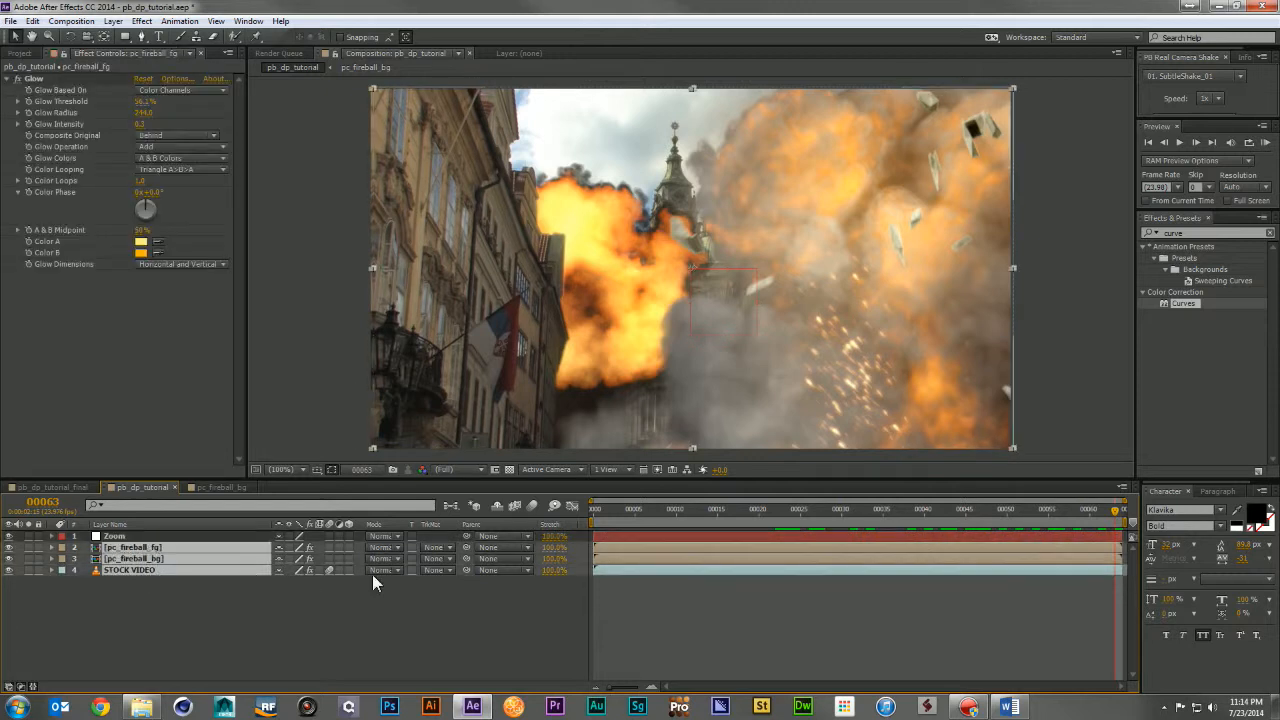
{"action": "left_click_drag", "start_coordinate": [426, 540], "coordinate": [192, 534]}
Keyframe the Zoom null's position and scale at frame 0, with scale 137% and position about 549, 178
{"action": "left_click", "coordinate": [192, 534]}
{"action": "key", "text": "s"}
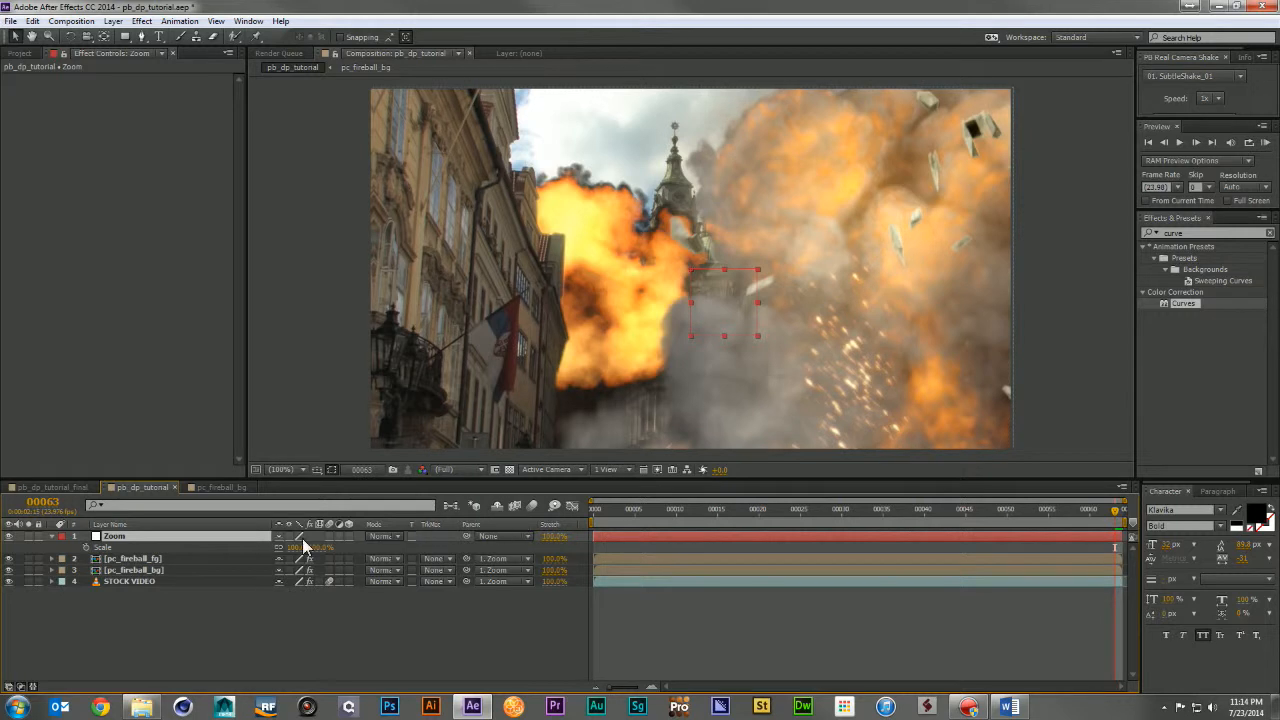
{"action": "key", "text": "shift+p"}
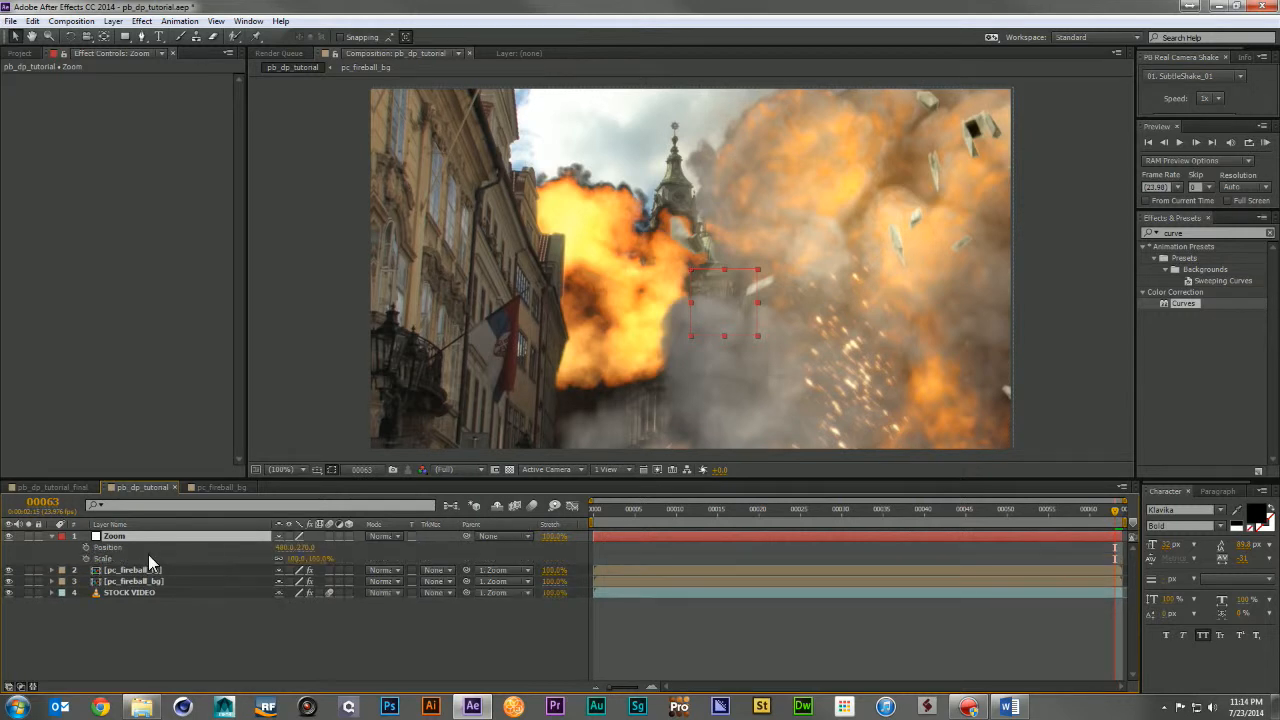
{"action": "left_click", "coordinate": [594, 502]}
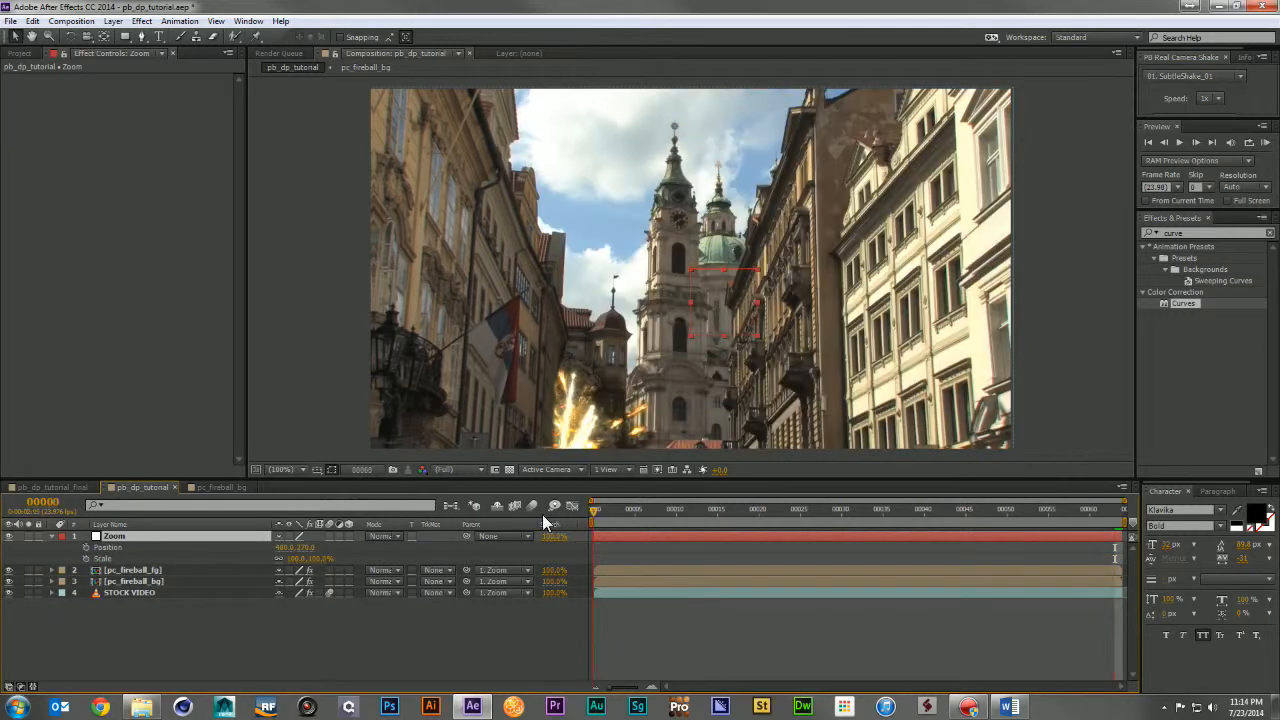
{"action": "left_click", "coordinate": [85, 547]}
{"action": "left_click", "coordinate": [85, 558]}
{"action": "left_click_drag", "start_coordinate": [296, 558], "coordinate": [323, 560]}
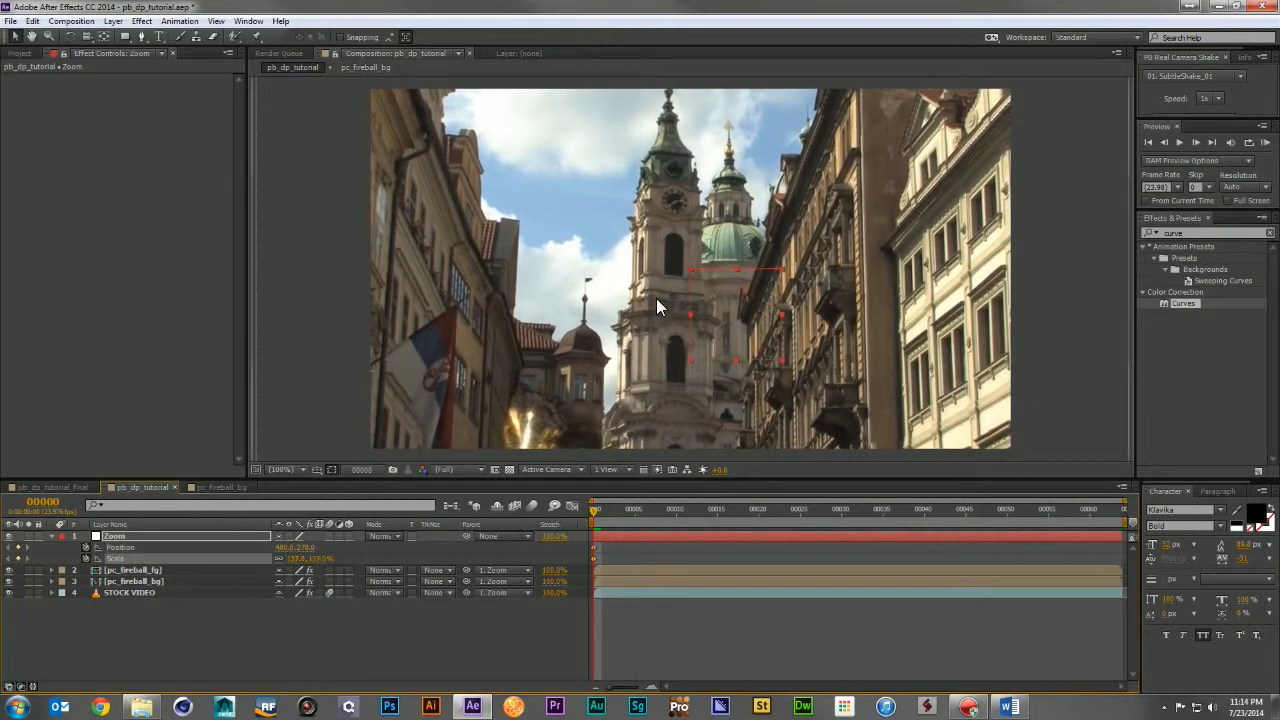
{"action": "left_click_drag", "start_coordinate": [692, 266], "coordinate": [736, 210]}
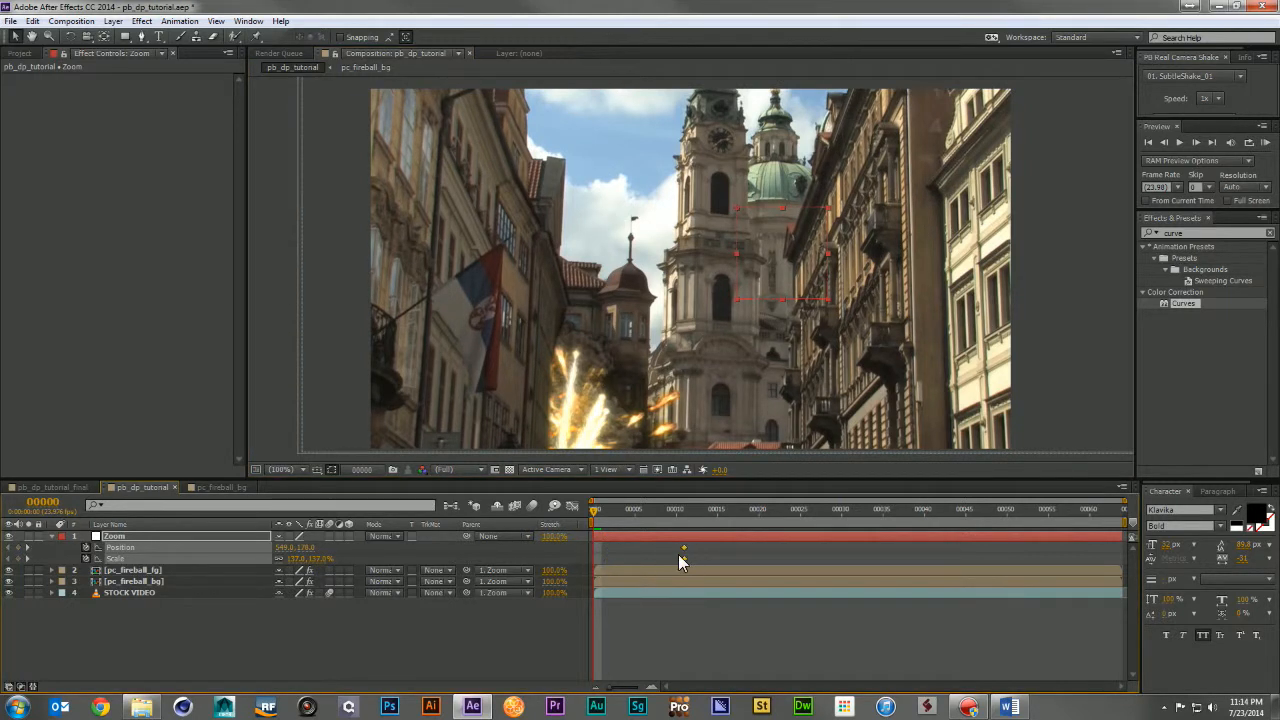
Shift the Zoom null's keyframes to about frame 15 and set its scale to 100% at frame 24
{"action": "left_click_drag", "start_coordinate": [738, 506], "coordinate": [790, 512]}
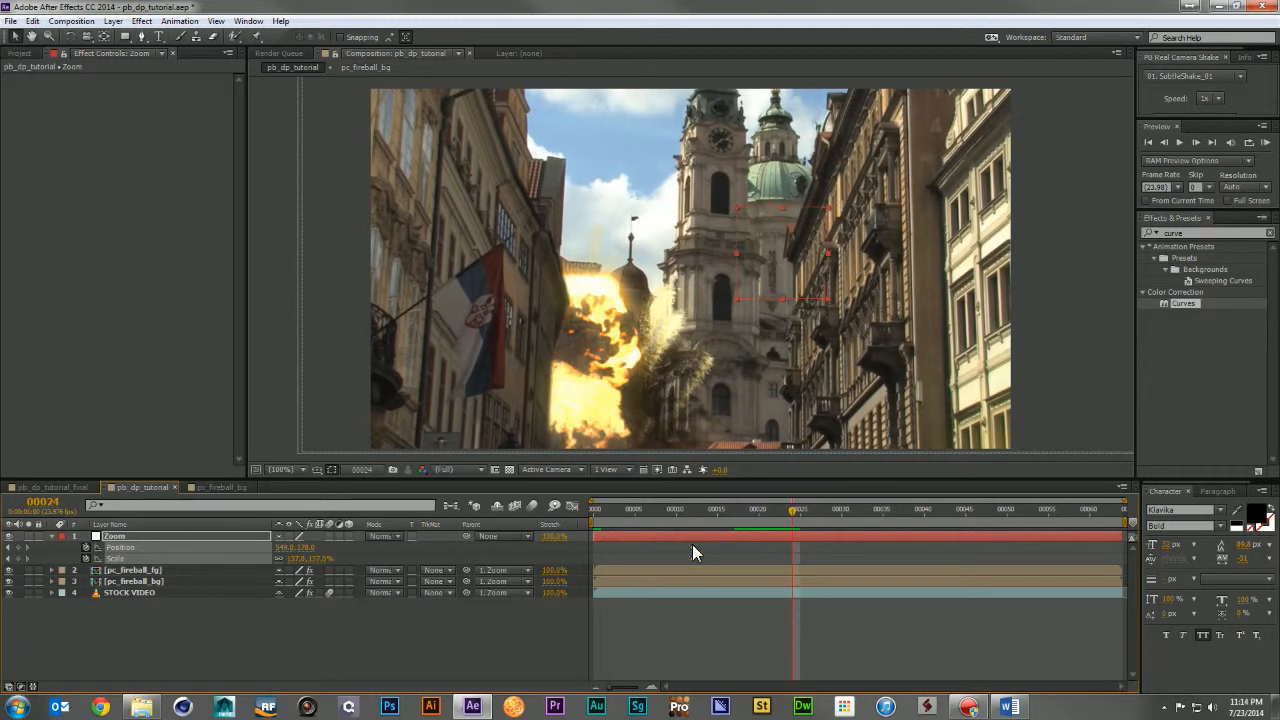
{"action": "left_click", "coordinate": [319, 558]}
{"action": "type", "text": "100"}
{"action": "key", "text": "Return"}
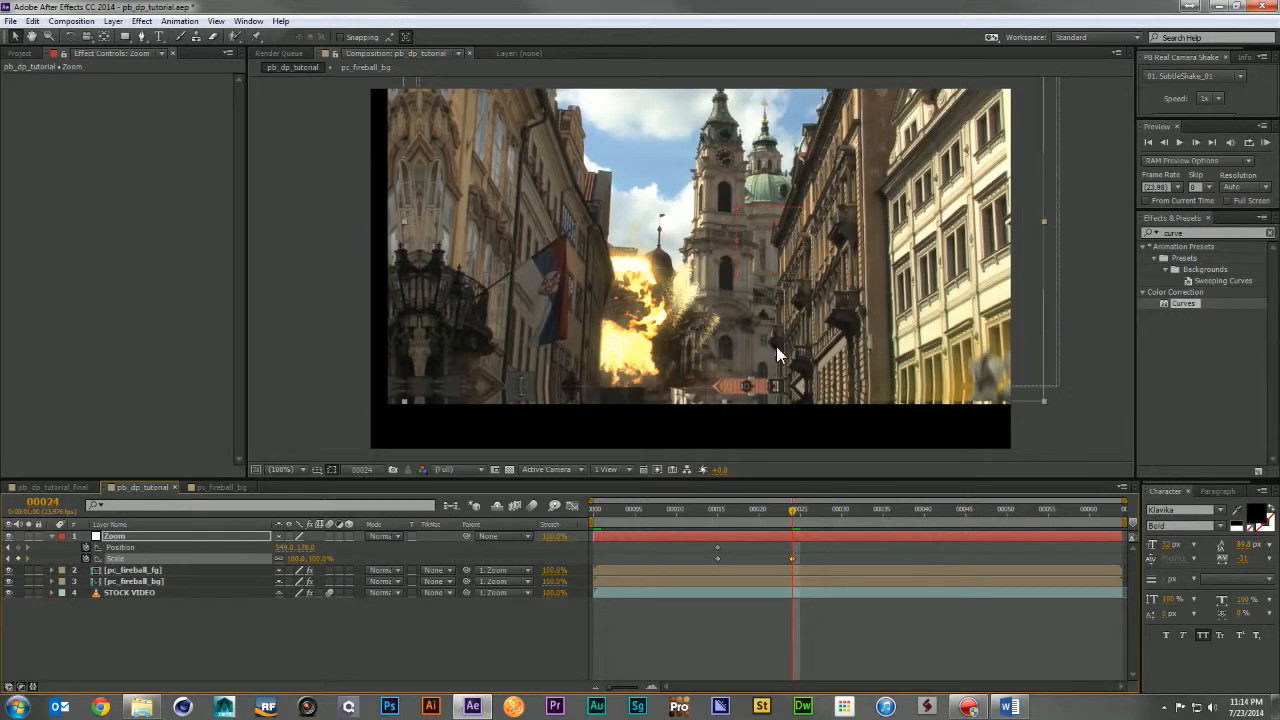
Reposition the Zoom null to about 479, 272 at frame 24 so the footage fills the frame, and preview the zoom
{"action": "left_click", "coordinate": [744, 220]}
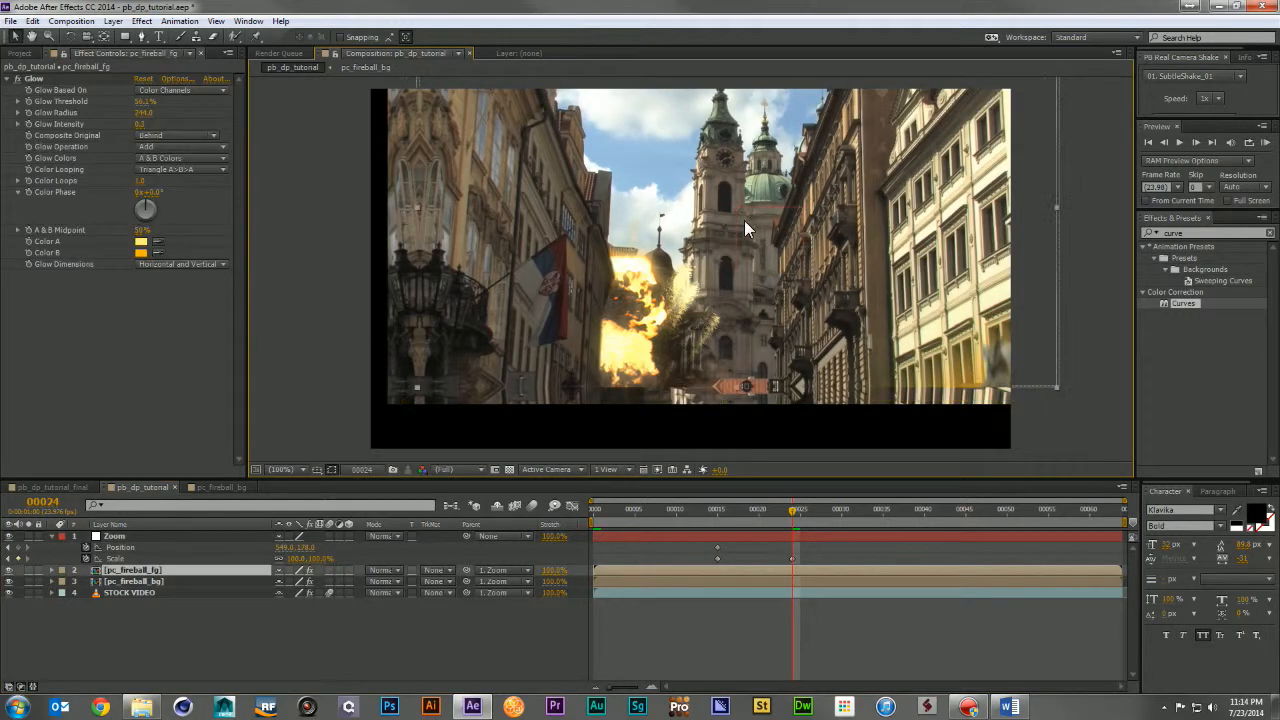
{"action": "left_click", "coordinate": [722, 534]}
{"action": "left_click_drag", "start_coordinate": [736, 203], "coordinate": [712, 280]}
{"action": "left_click_drag", "start_coordinate": [752, 326], "coordinate": [749, 314]}
{"action": "left_click_drag", "start_coordinate": [702, 270], "coordinate": [682, 268]}
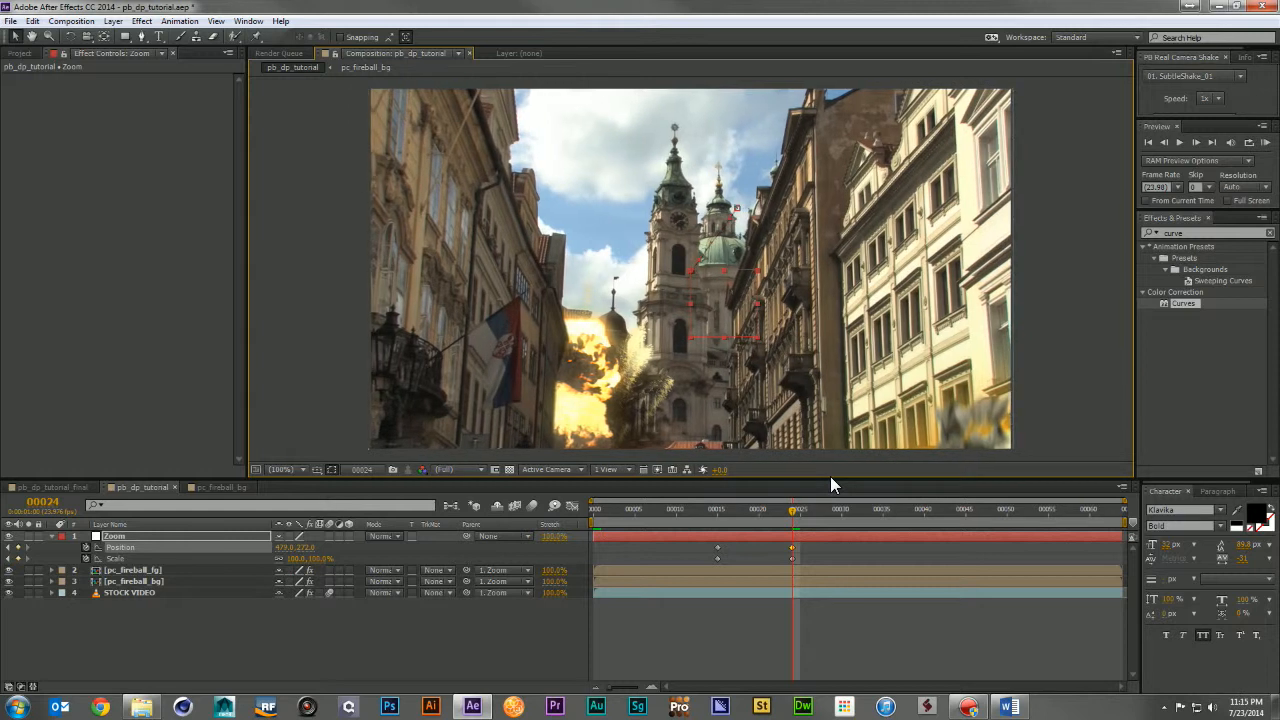
{"action": "left_click", "coordinate": [680, 620]}
{"action": "key", "text": "KP_0"}
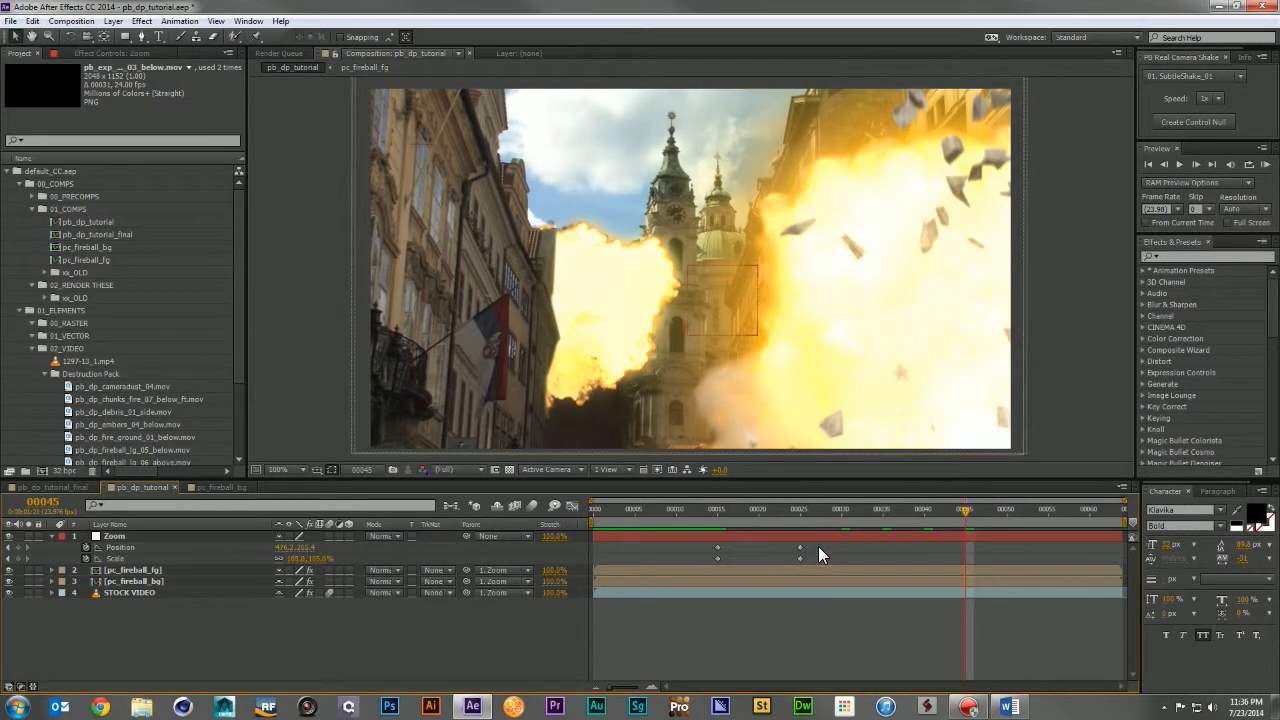
Retime the Zoom null's position and scale keyframes to start at frame 30 and end at frame 45, and scrub through the zoom
{"action": "left_click_drag", "start_coordinate": [818, 546], "coordinate": [714, 550]}
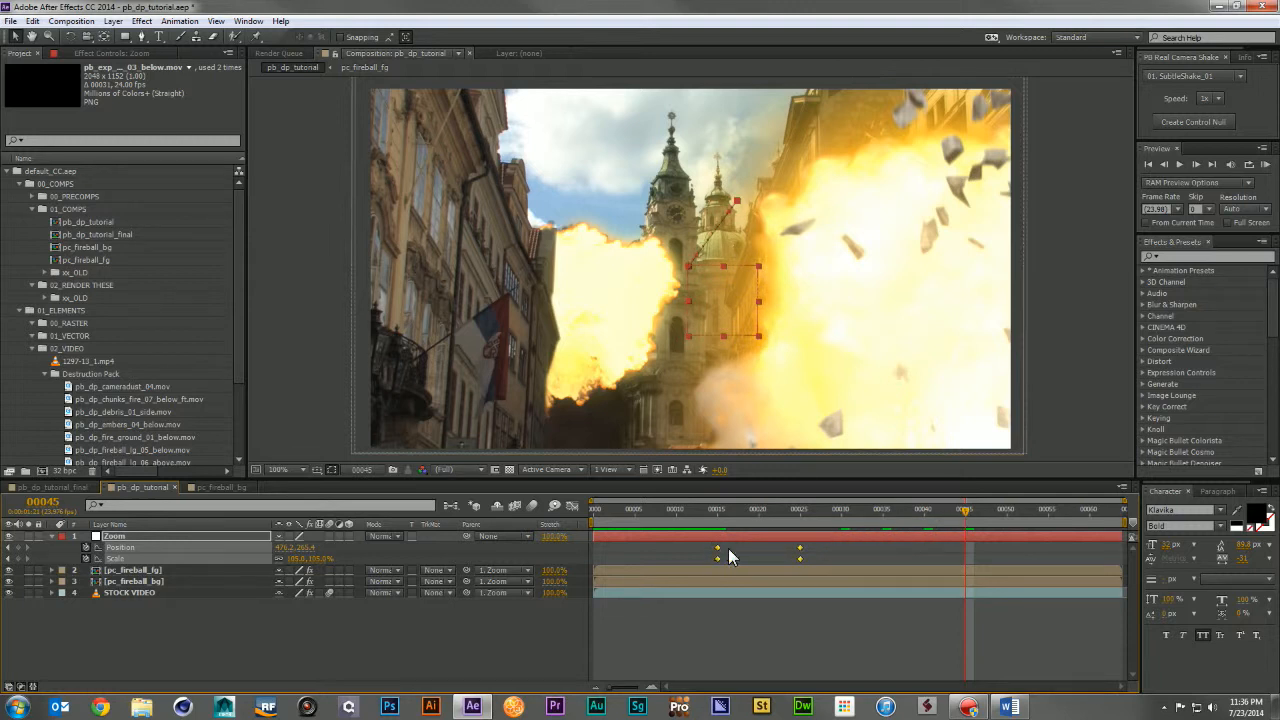
{"action": "left_click_drag", "start_coordinate": [752, 548], "coordinate": [758, 548]}
{"action": "left_click_drag", "start_coordinate": [932, 511], "coordinate": [880, 516]}
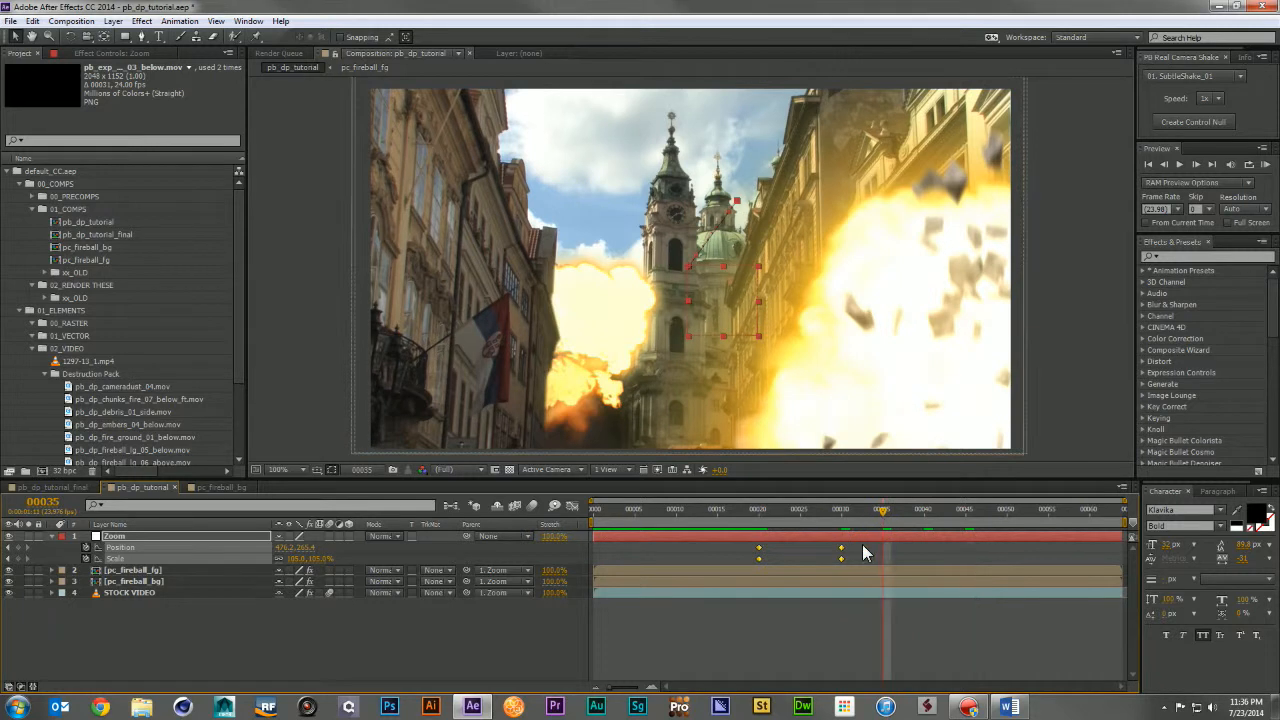
{"action": "mouse_move", "coordinate": [840, 556]}
{"action": "left_mouse_down"}
{"action": "mouse_move", "coordinate": [926, 558]}
{"action": "mouse_move", "coordinate": [754, 566]}
{"action": "mouse_move", "coordinate": [792, 558]}
{"action": "mouse_move", "coordinate": [770, 546]}
{"action": "mouse_move", "coordinate": [798, 558]}
{"action": "mouse_move", "coordinate": [806, 518]}
{"action": "mouse_move", "coordinate": [842, 518]}
{"action": "mouse_move", "coordinate": [839, 548]}
{"action": "left_mouse_up"}
{"action": "left_click", "coordinate": [793, 518]}
{"action": "left_click_drag", "start_coordinate": [916, 564], "coordinate": [920, 562]}
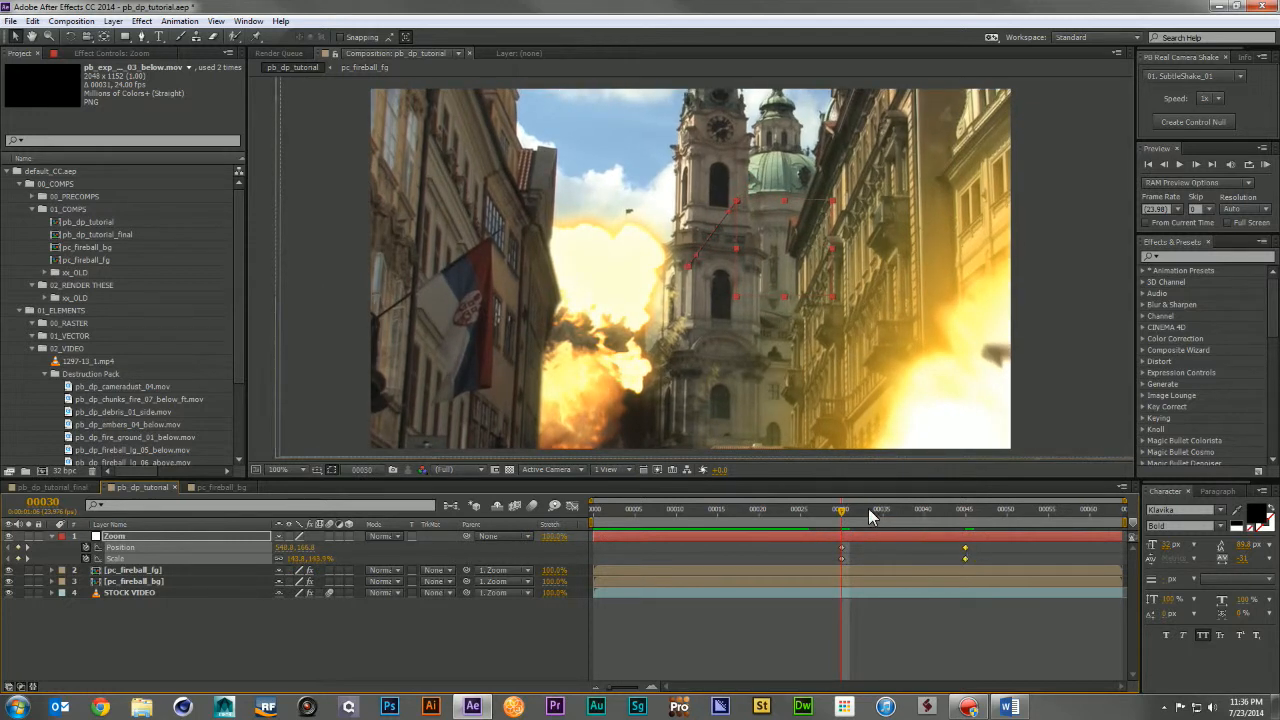
{"action": "left_click_drag", "start_coordinate": [842, 518], "coordinate": [966, 517]}
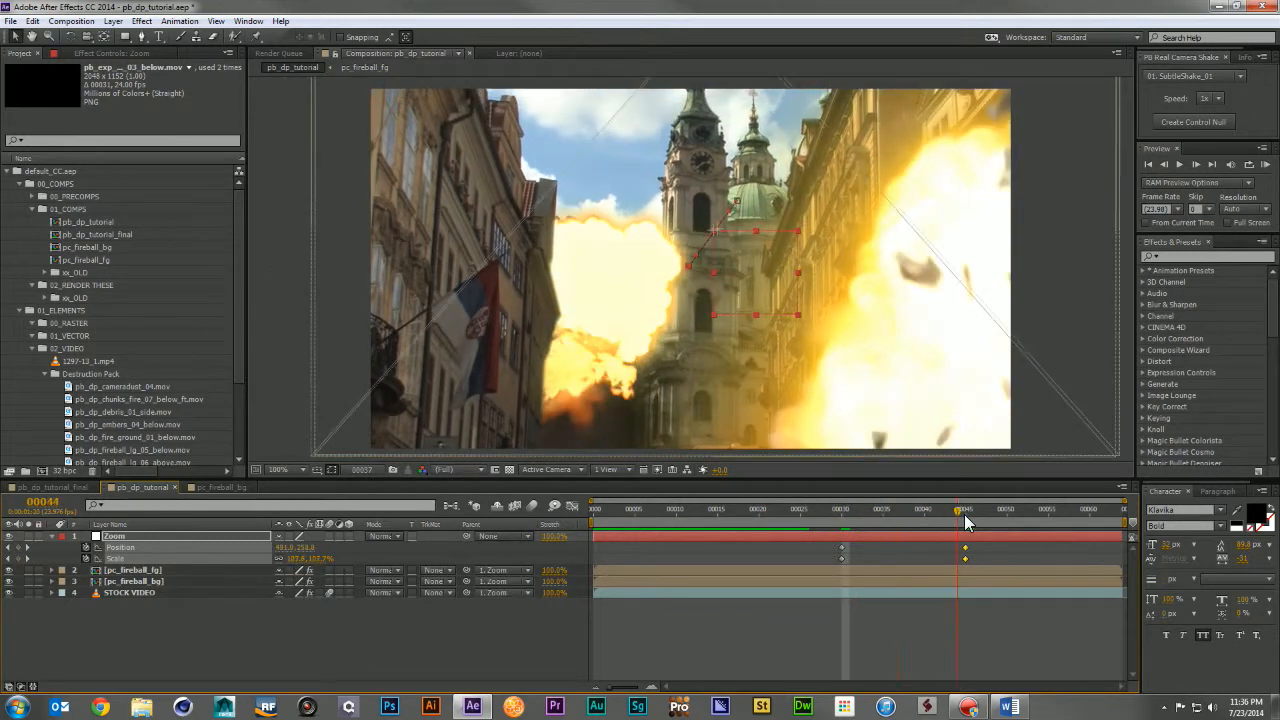
Apply Keyframe Assistant easing to the Zoom null's position and scale keyframes at frames 30 and 45
{"action": "right_click", "coordinate": [841, 558]}
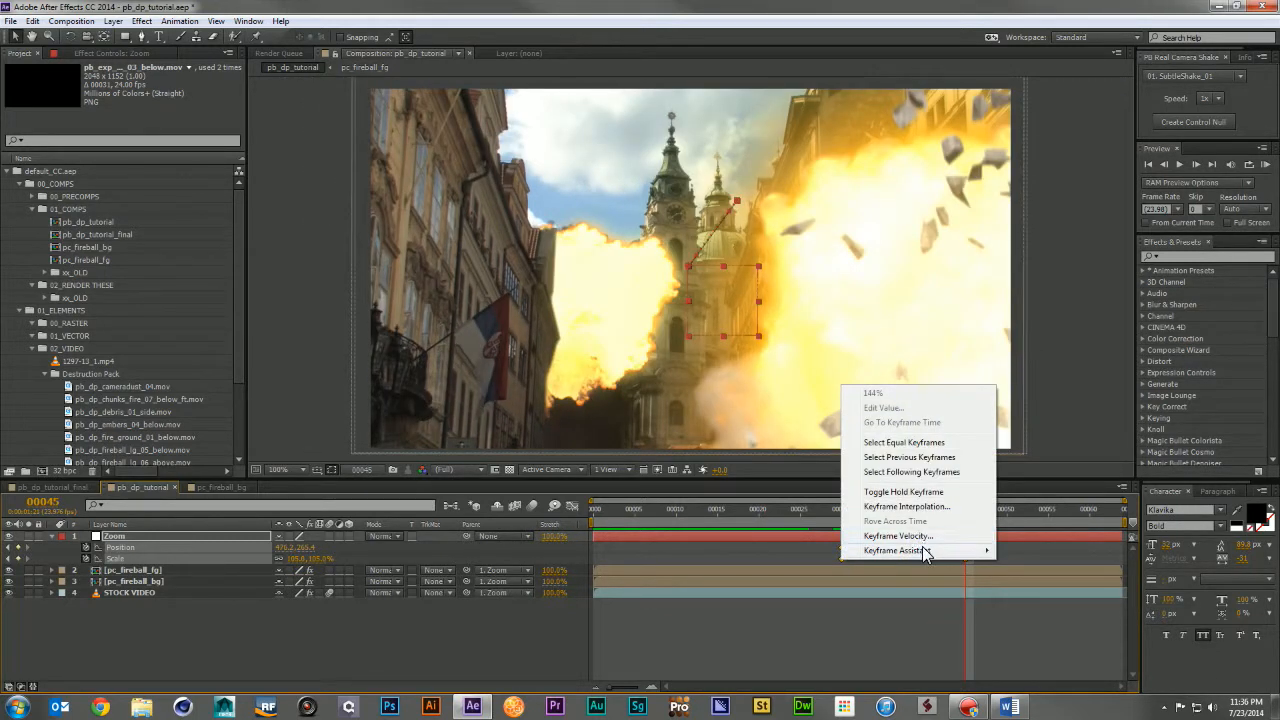
{"action": "mouse_move", "coordinate": [929, 551]}
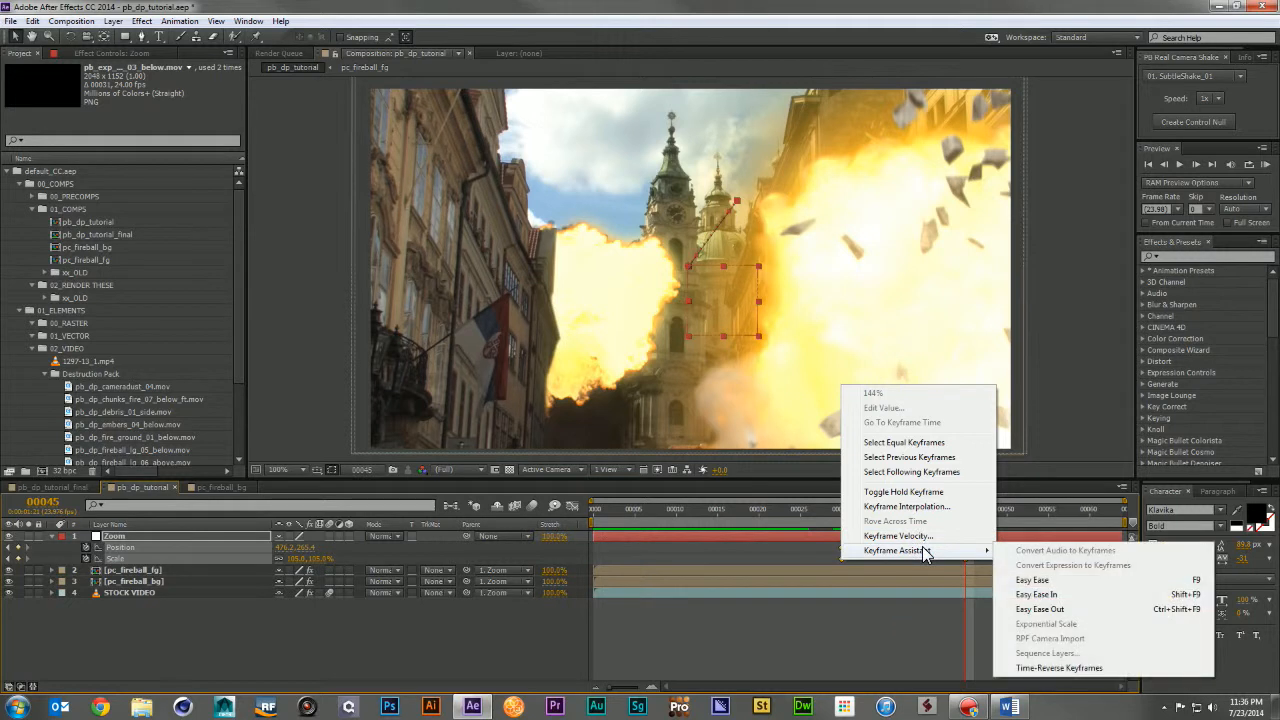
{"action": "left_click", "coordinate": [1038, 595]}
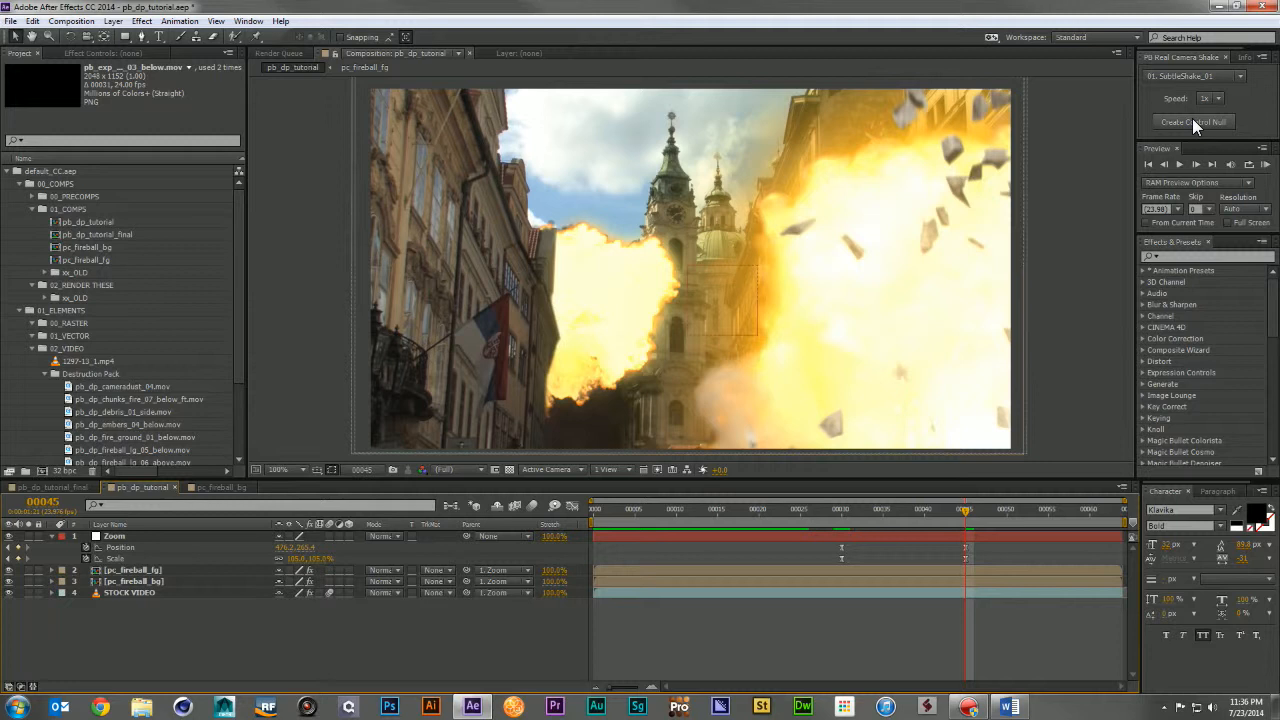
Create a Real Camera Shake control null from SubtleShake_01 at 1x speed and parent the Zoom null to it
{"action": "left_click", "coordinate": [1192, 121]}
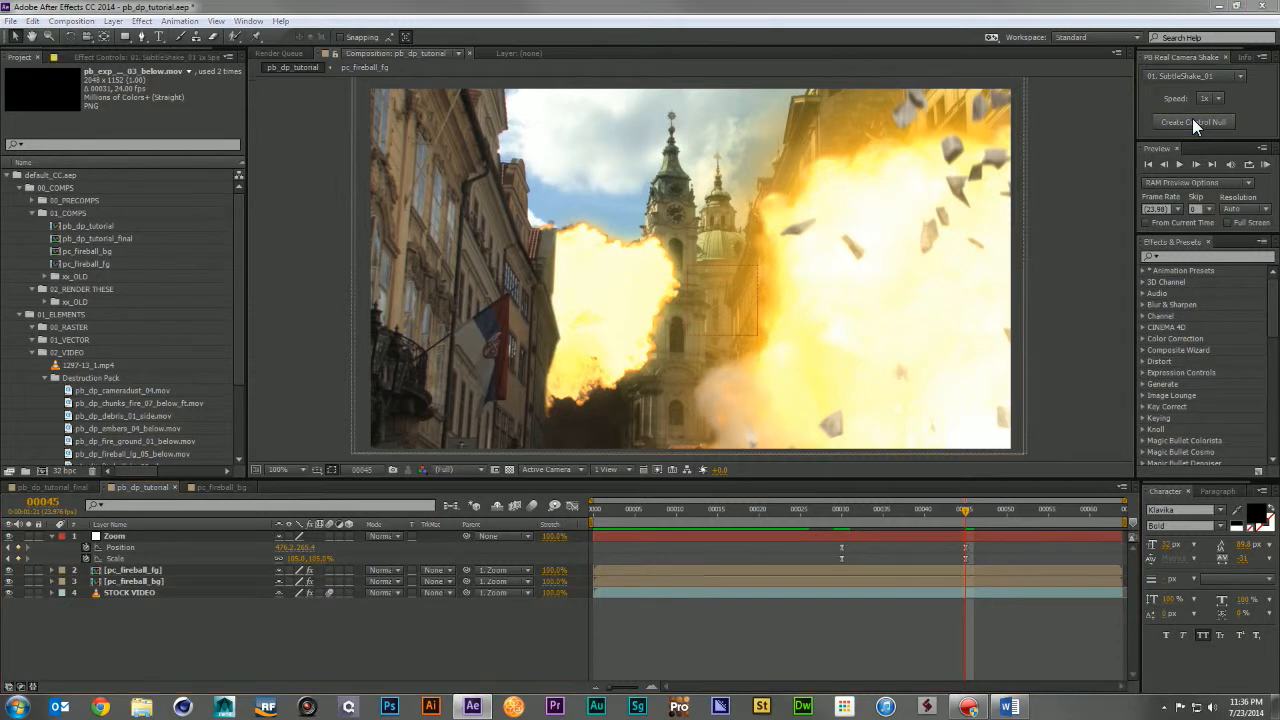
{"action": "left_click", "coordinate": [729, 401]}
{"action": "left_click_drag", "start_coordinate": [466, 546], "coordinate": [208, 532]}
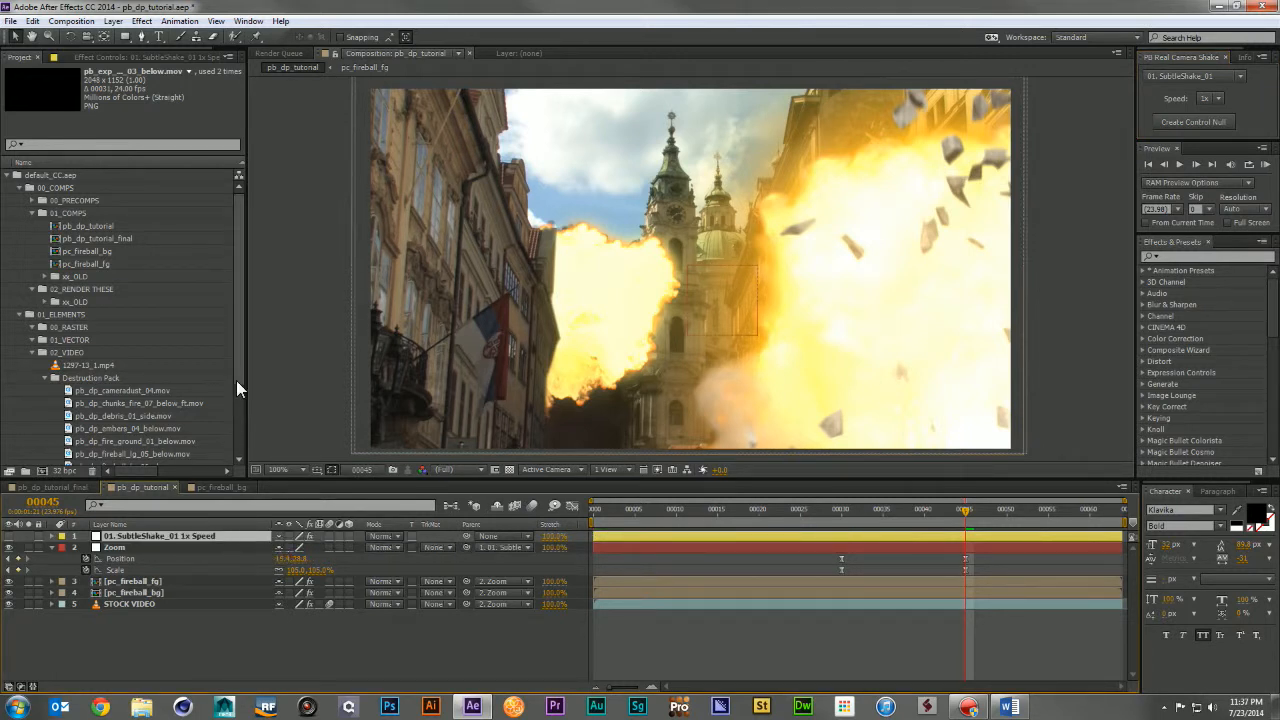
Set the shake null's position and rotation multipliers to 0.15 and its zoom multiplier to 105, and preview the shake
{"action": "left_click", "coordinate": [151, 60]}
{"action": "left_click", "coordinate": [141, 94]}
{"action": "type", "text": "0.15"}
{"action": "key", "text": "Return"}
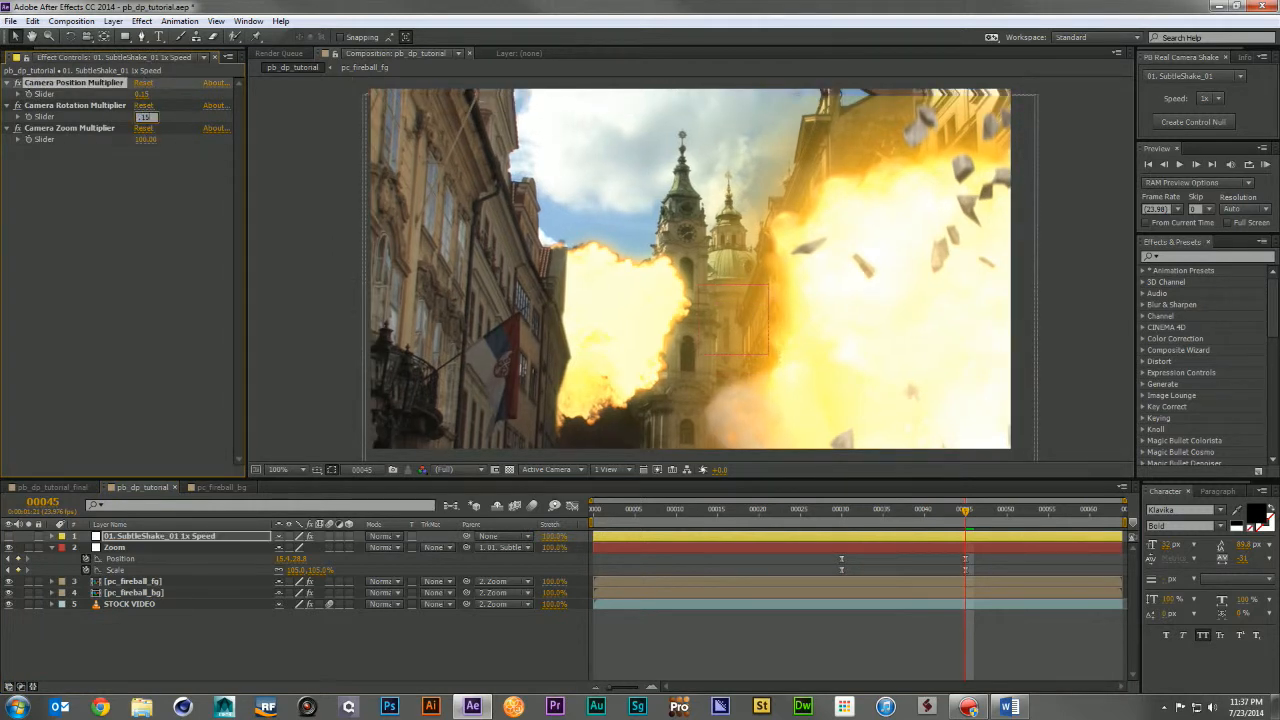
{"action": "key", "text": "Return"}
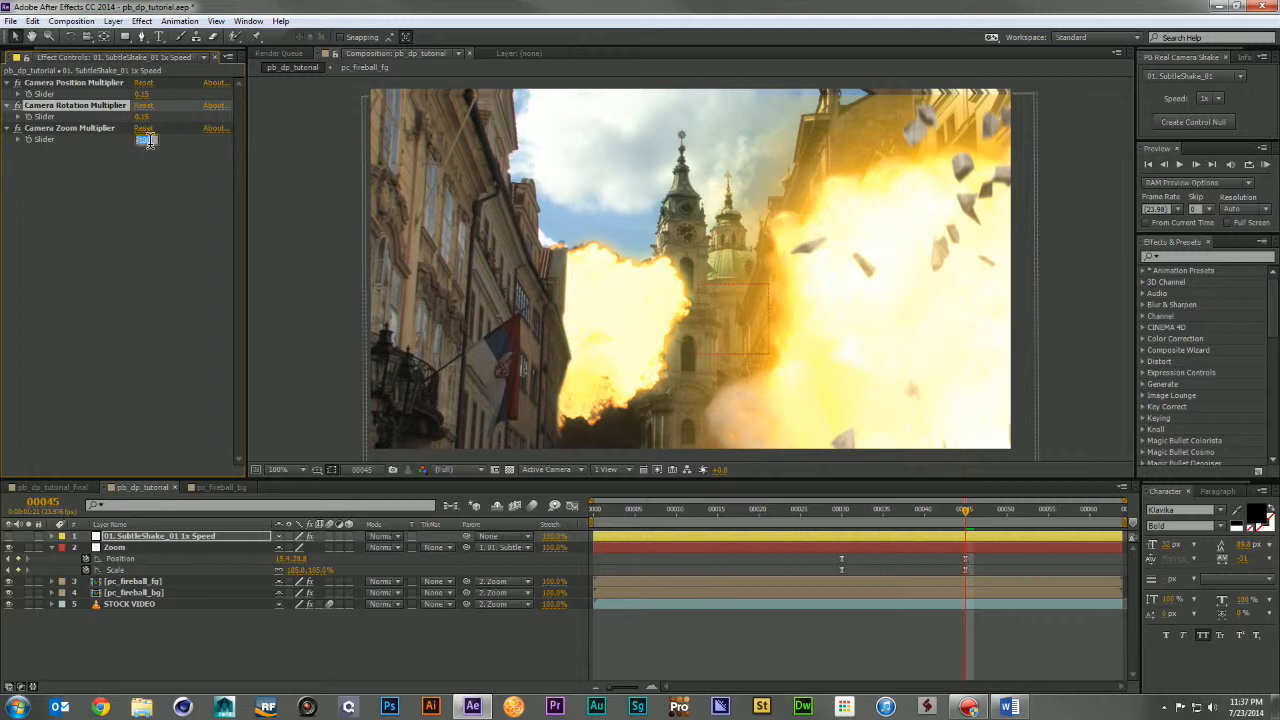
{"action": "key", "text": "Return"}
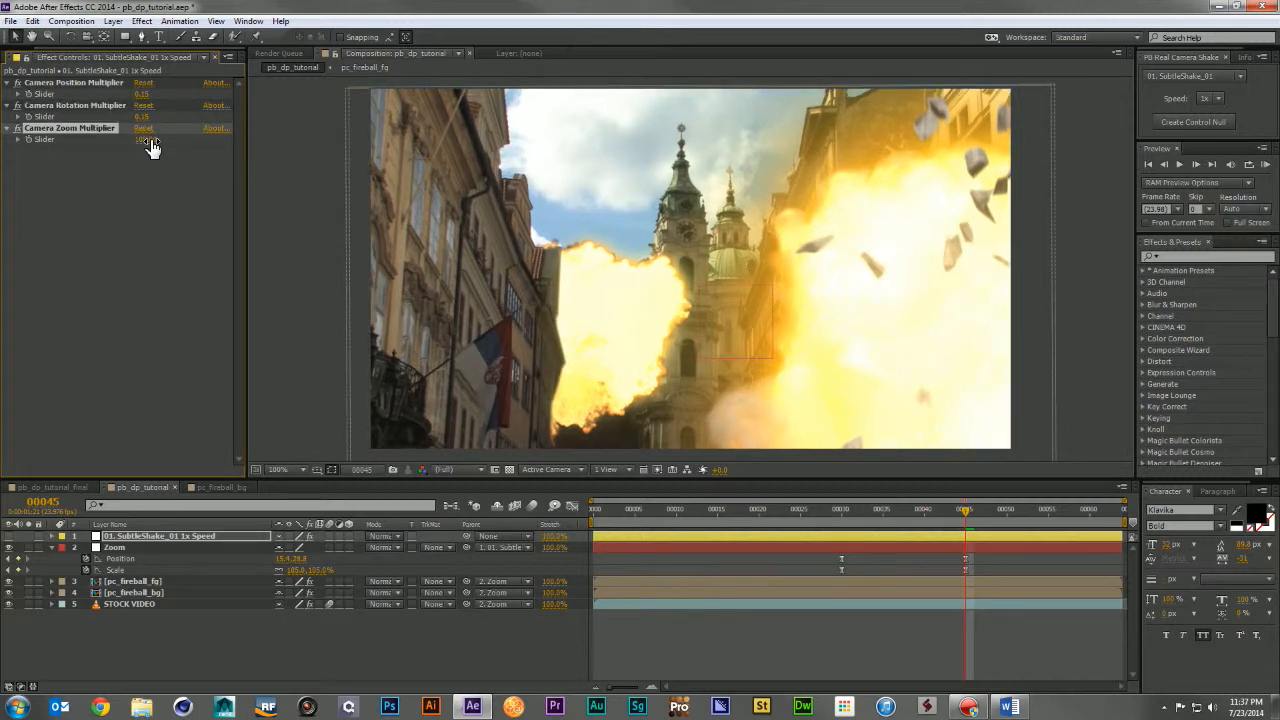
{"action": "key", "text": "KP_0"}
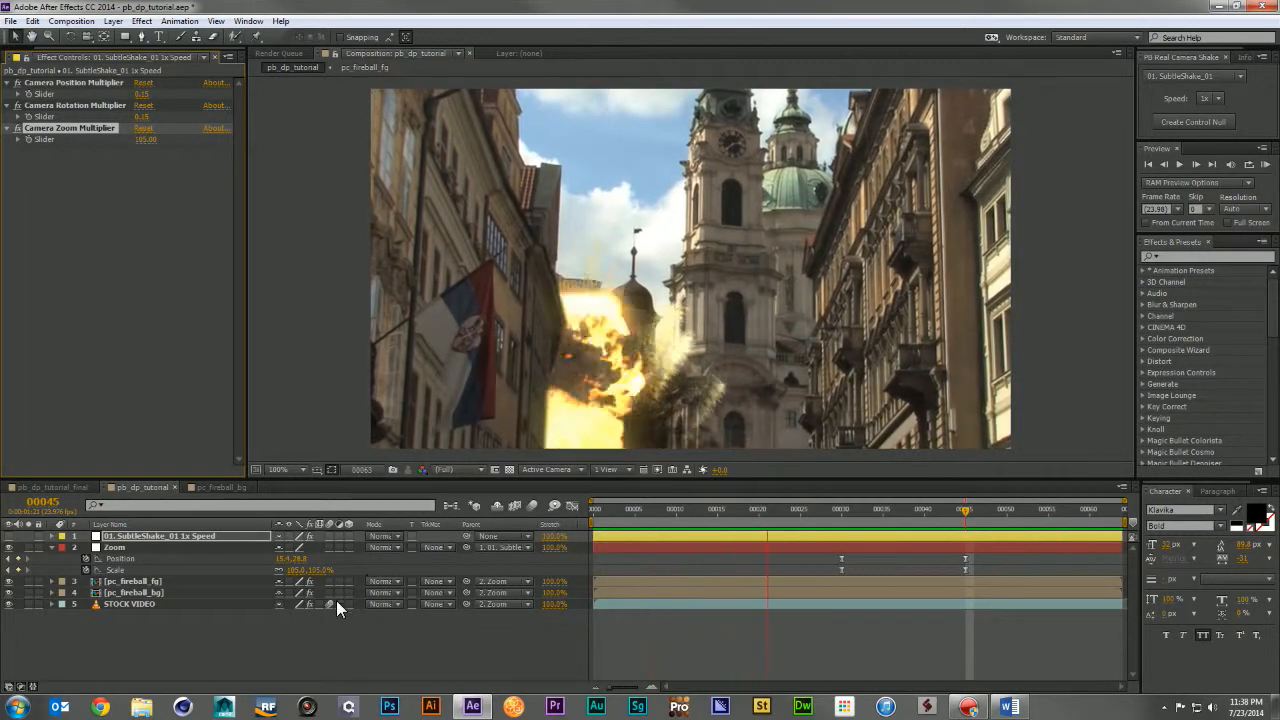
Enable motion blur on the pc_fireball_fg and pc_fireball_bg layers
{"action": "left_click", "coordinate": [330, 581]}
{"action": "left_click_drag", "start_coordinate": [330, 604], "coordinate": [330, 592]}
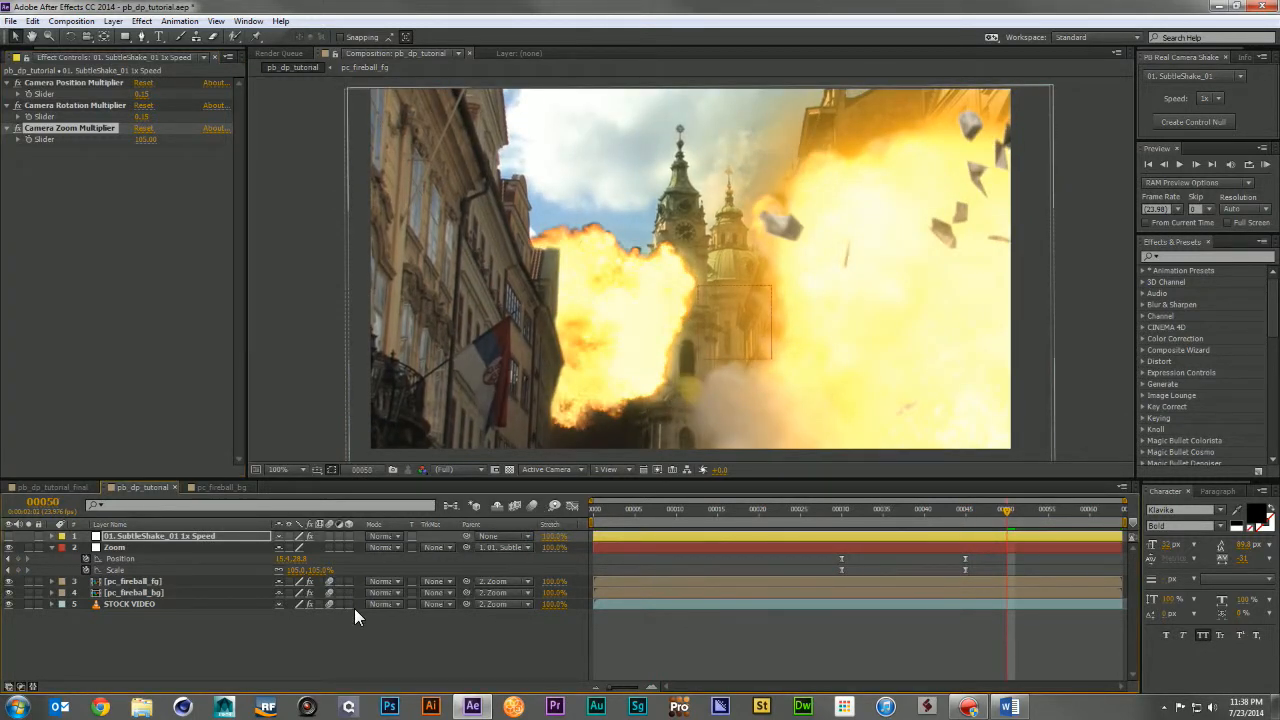
{"action": "left_click", "coordinate": [340, 636]}
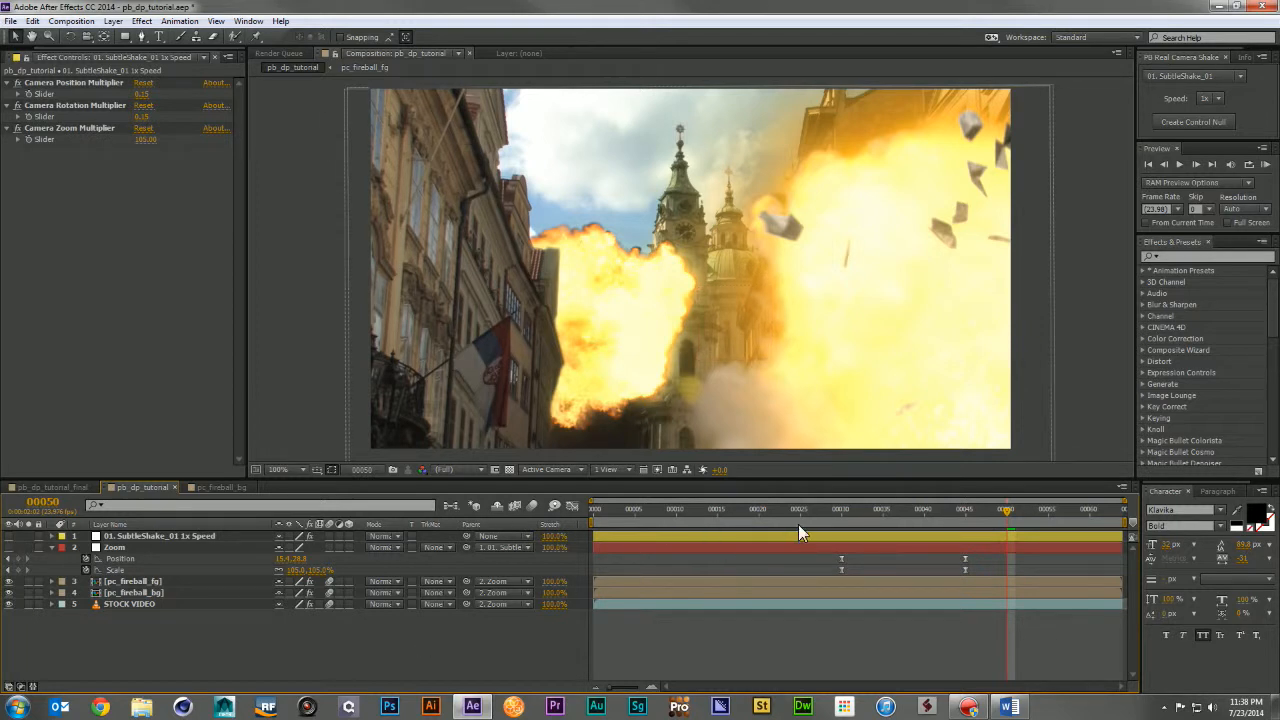
Raise the shake null's position and rotation multipliers to 0.25 and scrub through the composition
{"action": "left_click_drag", "start_coordinate": [844, 516], "coordinate": [964, 554]}
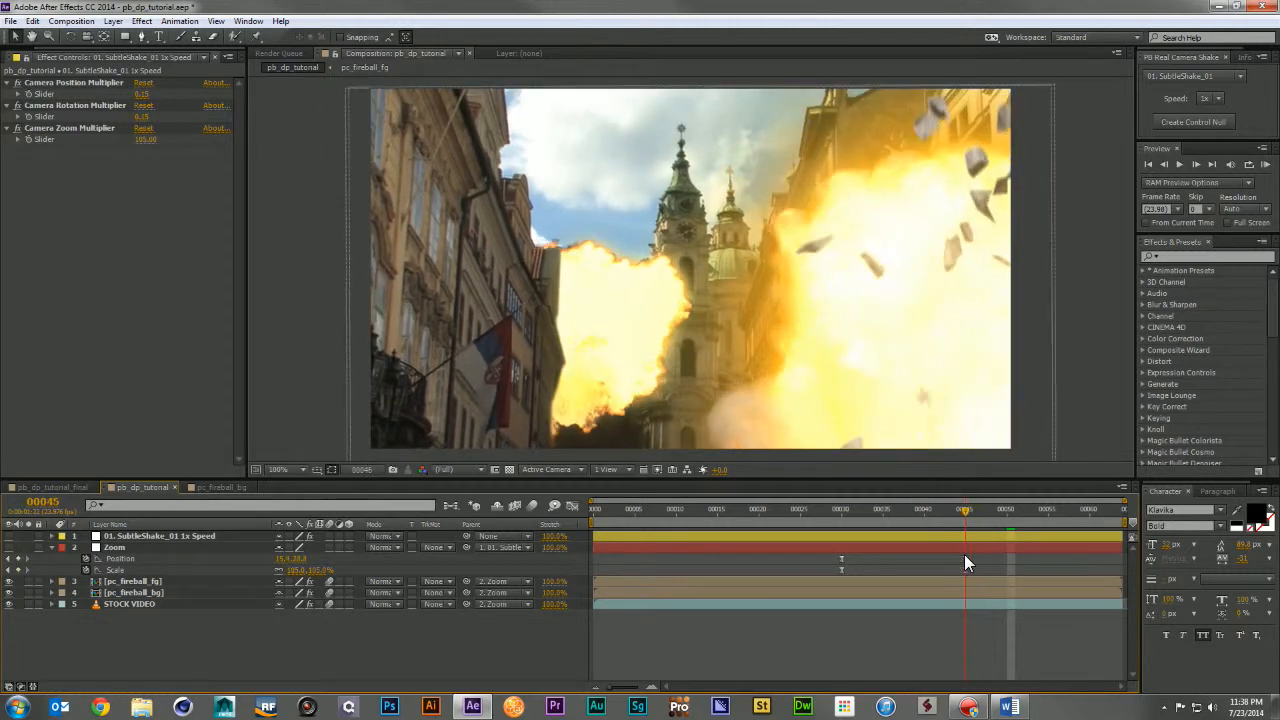
{"action": "left_click", "coordinate": [172, 536]}
{"action": "left_click", "coordinate": [144, 94]}
{"action": "type", "text": ".25"}
{"action": "key", "text": "Return"}
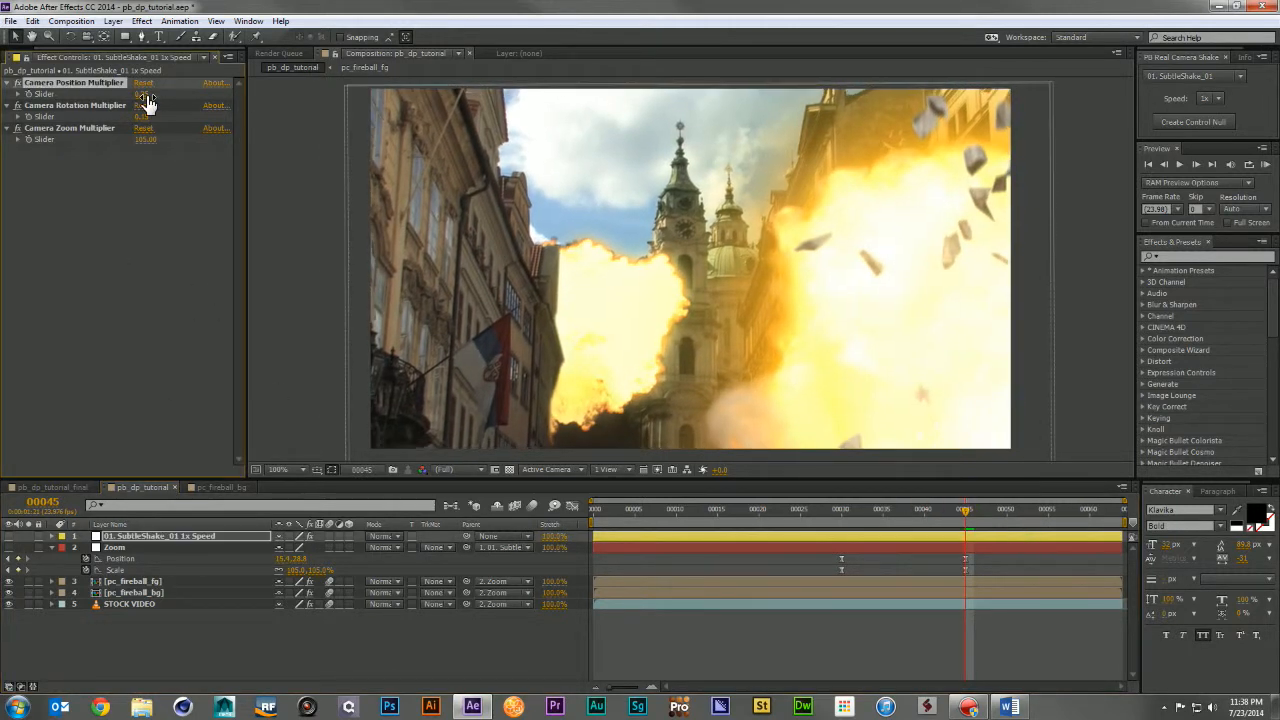
{"action": "type", "text": ".25"}
{"action": "key", "text": "Return"}
{"action": "left_click_drag", "start_coordinate": [750, 508], "coordinate": [1132, 554]}
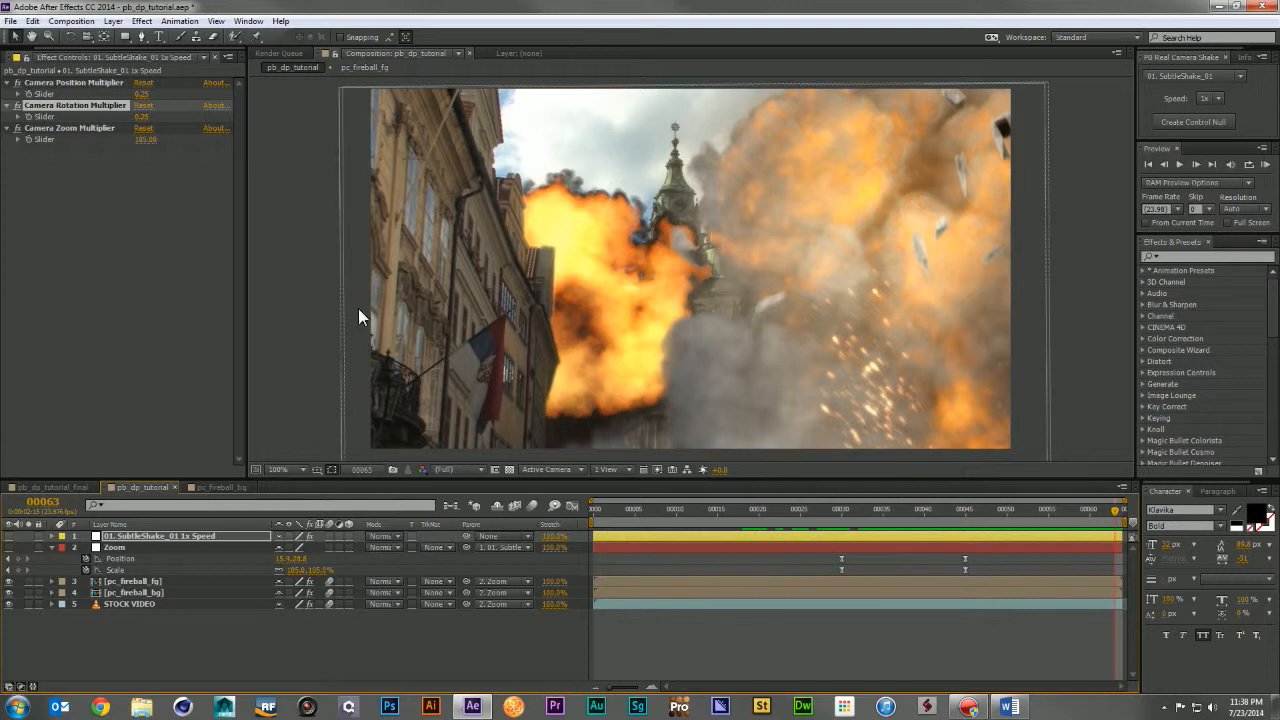
Add pb_dp_cameradust_04.mov above pc_fireball_fg, starting at about frame 42, and scrub through the dust
{"action": "left_click", "coordinate": [22, 56]}
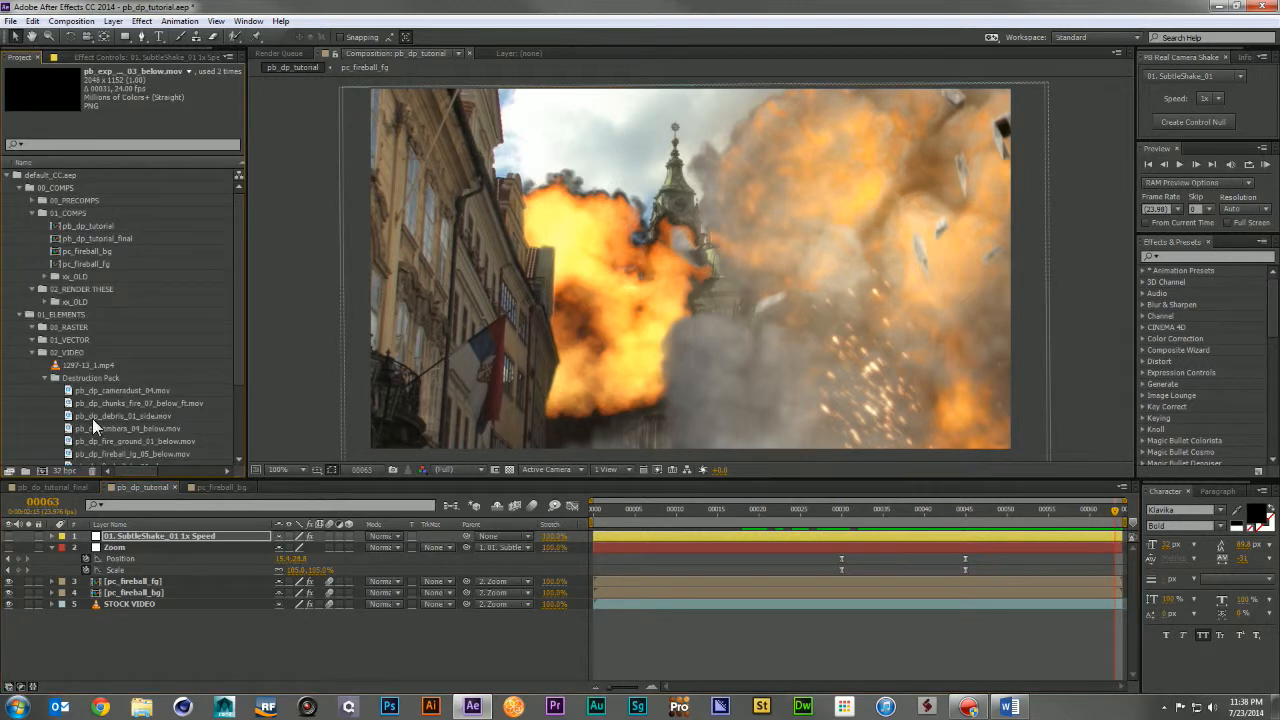
{"action": "left_click_drag", "start_coordinate": [120, 390], "coordinate": [646, 586]}
{"action": "left_click_drag", "start_coordinate": [842, 506], "coordinate": [958, 528]}
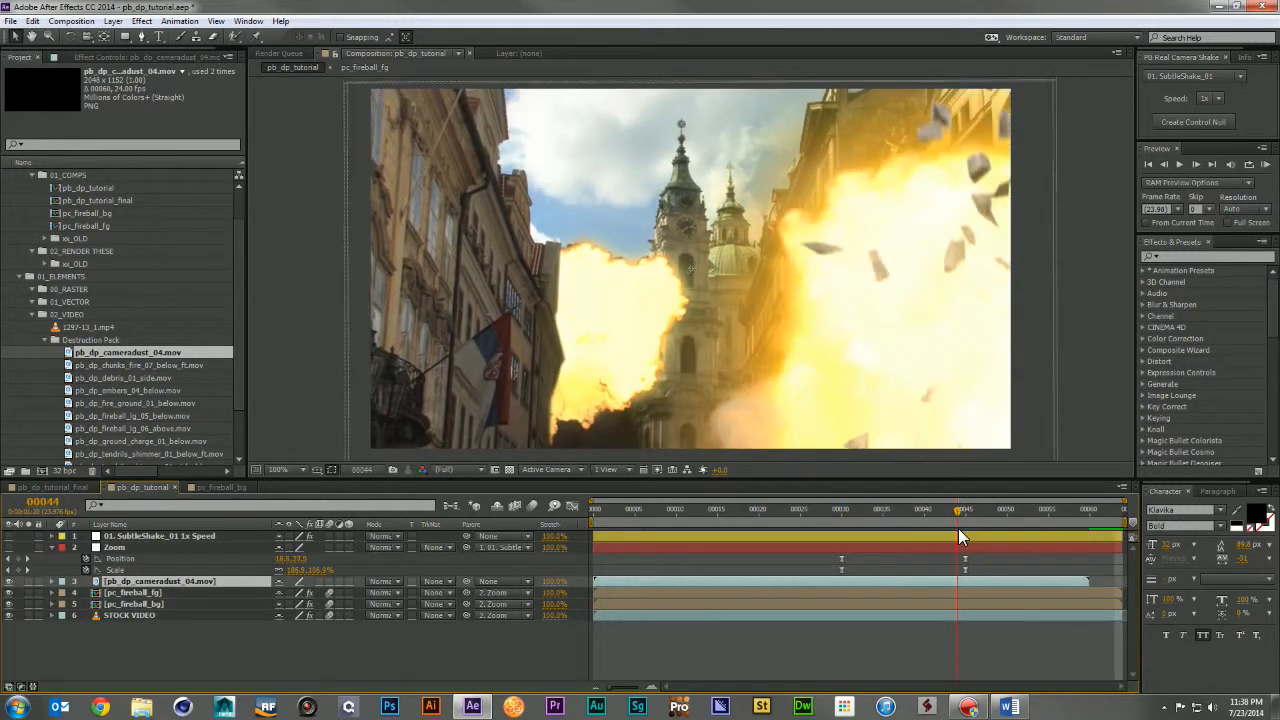
{"action": "left_click_drag", "start_coordinate": [692, 583], "coordinate": [948, 588]}
{"action": "left_click_drag", "start_coordinate": [960, 510], "coordinate": [1014, 518]}
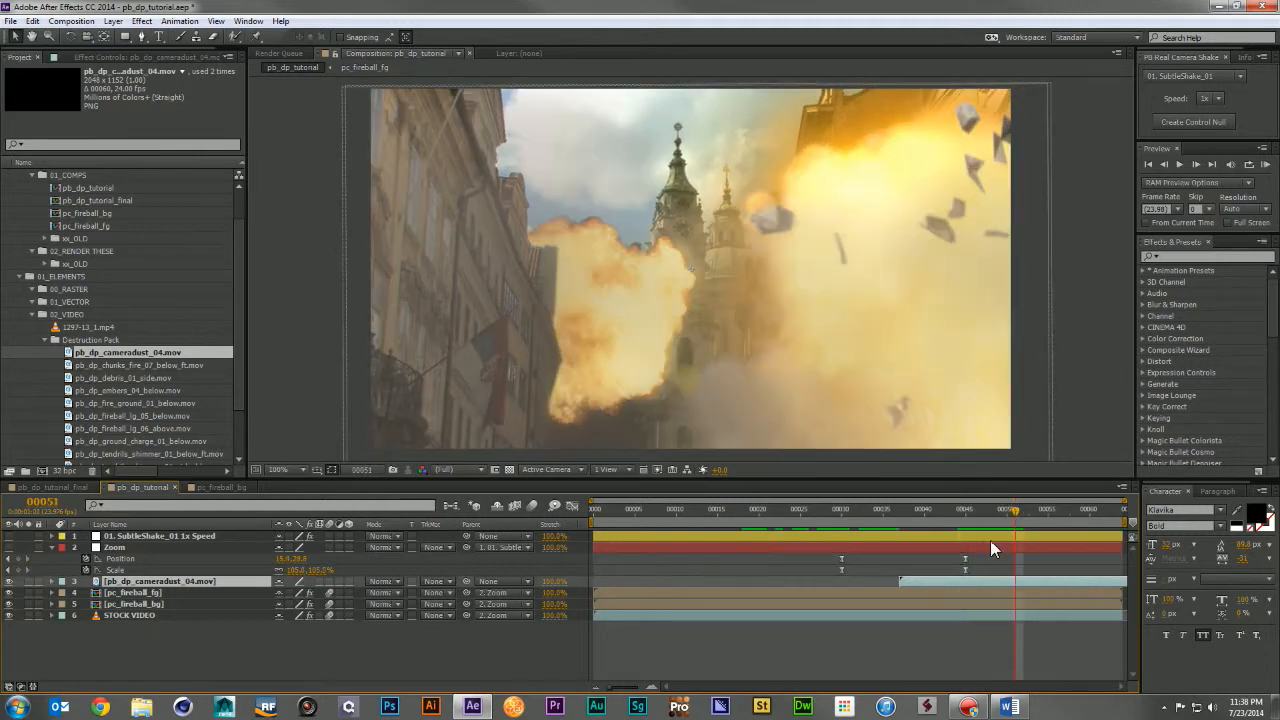
{"action": "left_click_drag", "start_coordinate": [918, 580], "coordinate": [962, 582]}
{"action": "left_click_drag", "start_coordinate": [917, 511], "coordinate": [1122, 546]}
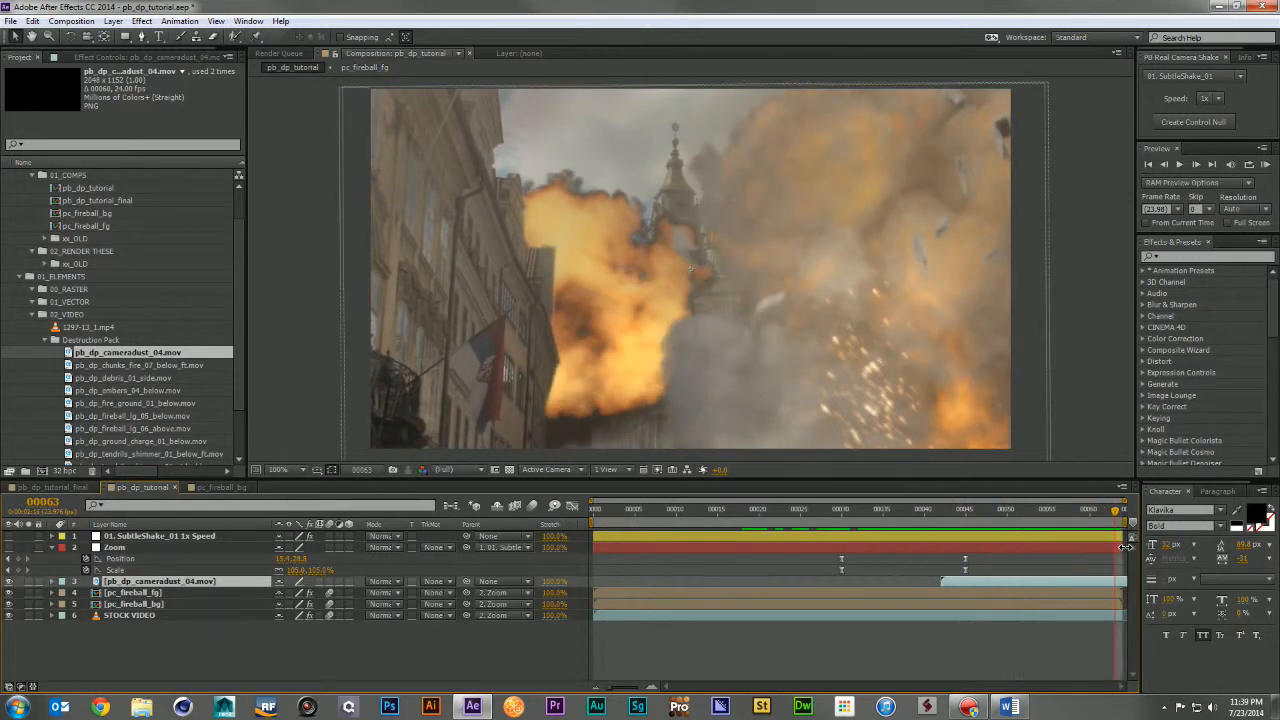
Preview the composition, shift the camera dust layer to start at about frame 32, and collapse the Zoom null's properties
{"action": "key", "text": "space"}
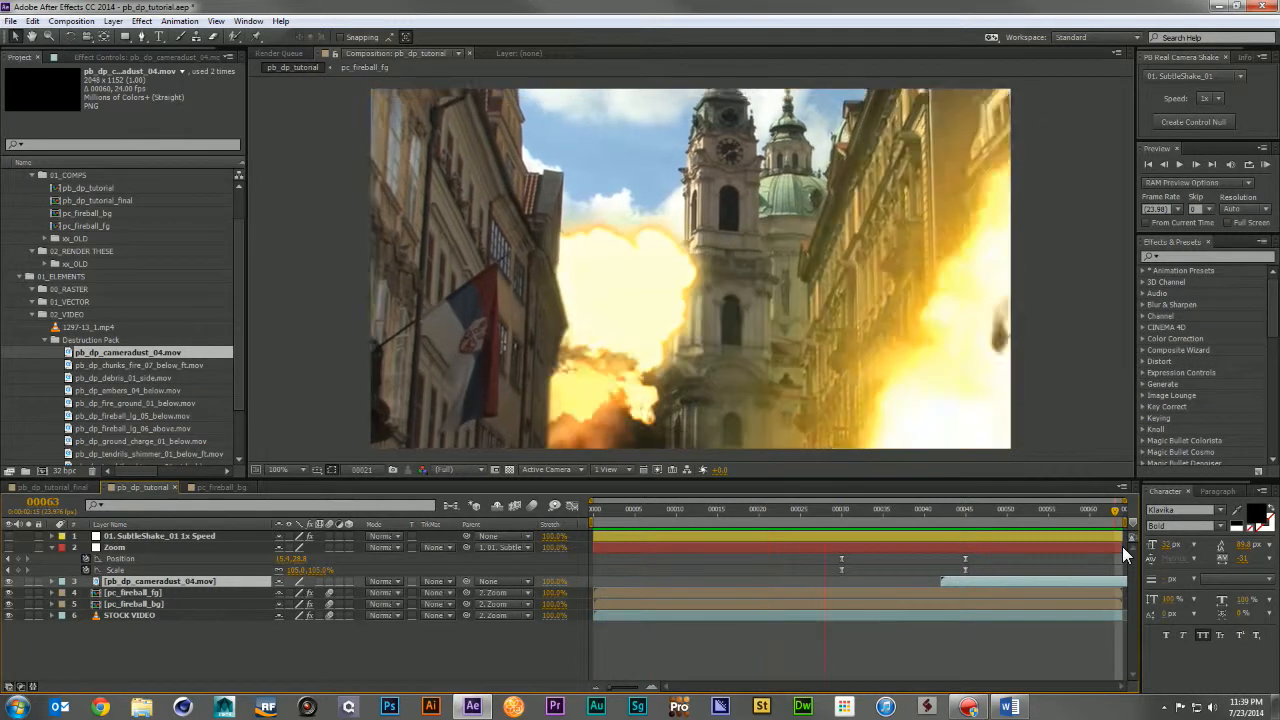
{"action": "key", "text": "space"}
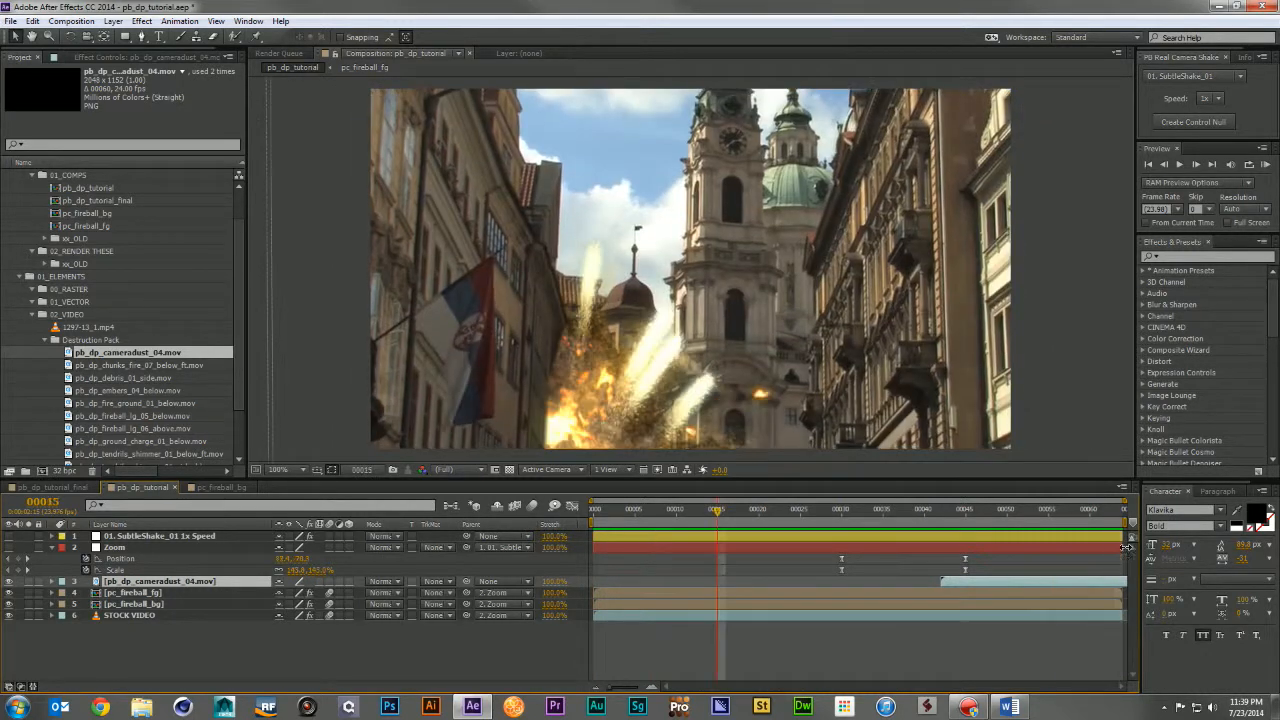
{"action": "left_click_drag", "start_coordinate": [954, 578], "coordinate": [952, 578]}
{"action": "key", "text": "space"}
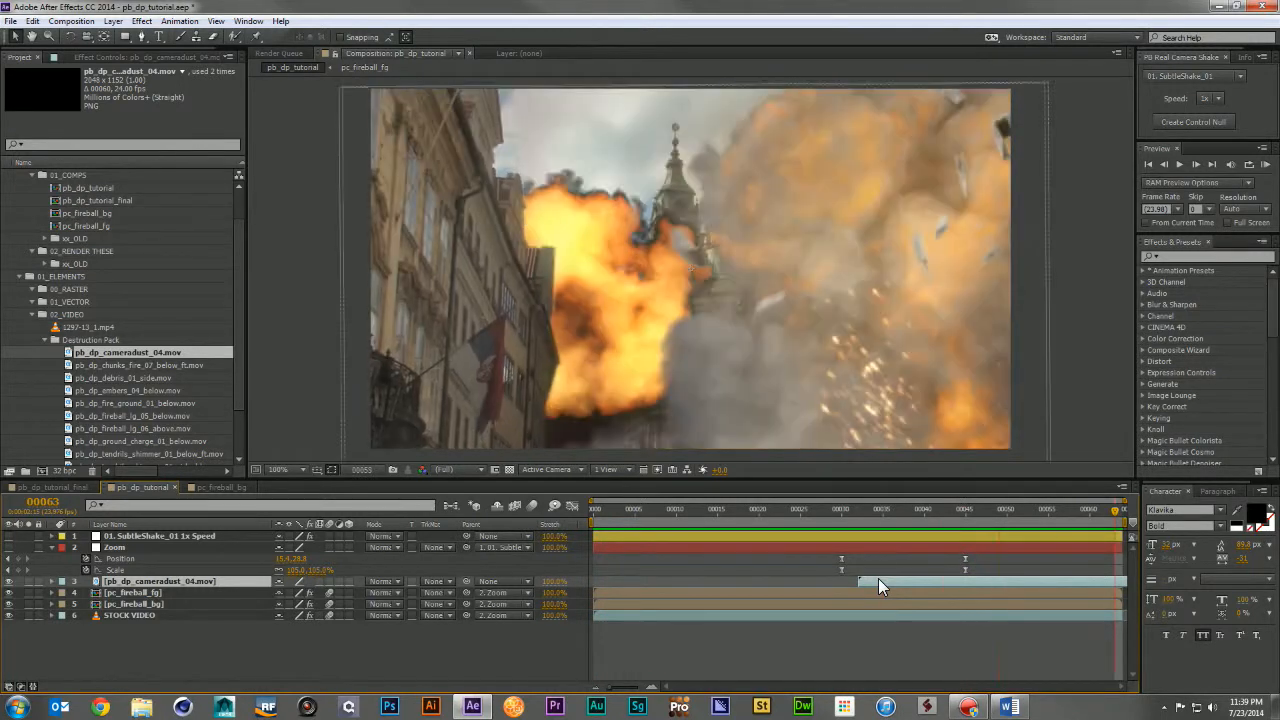
{"action": "left_click", "coordinate": [457, 670]}
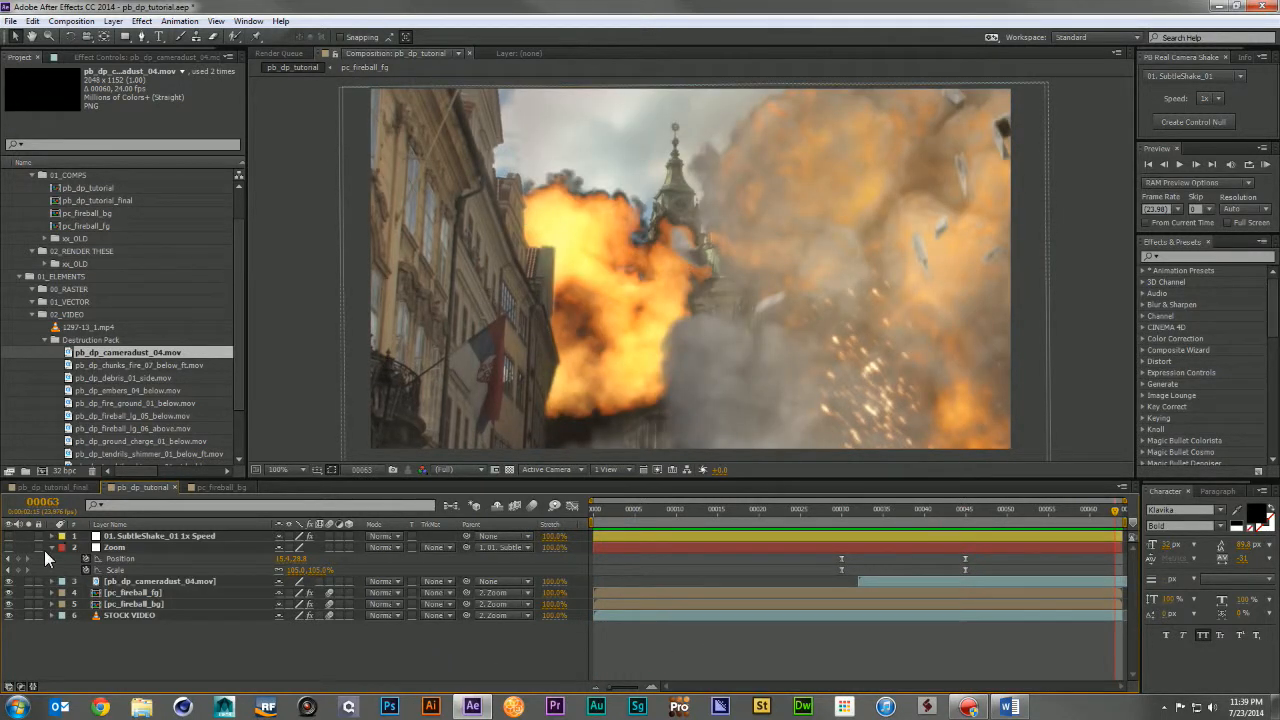
{"action": "left_click", "coordinate": [51, 548]}
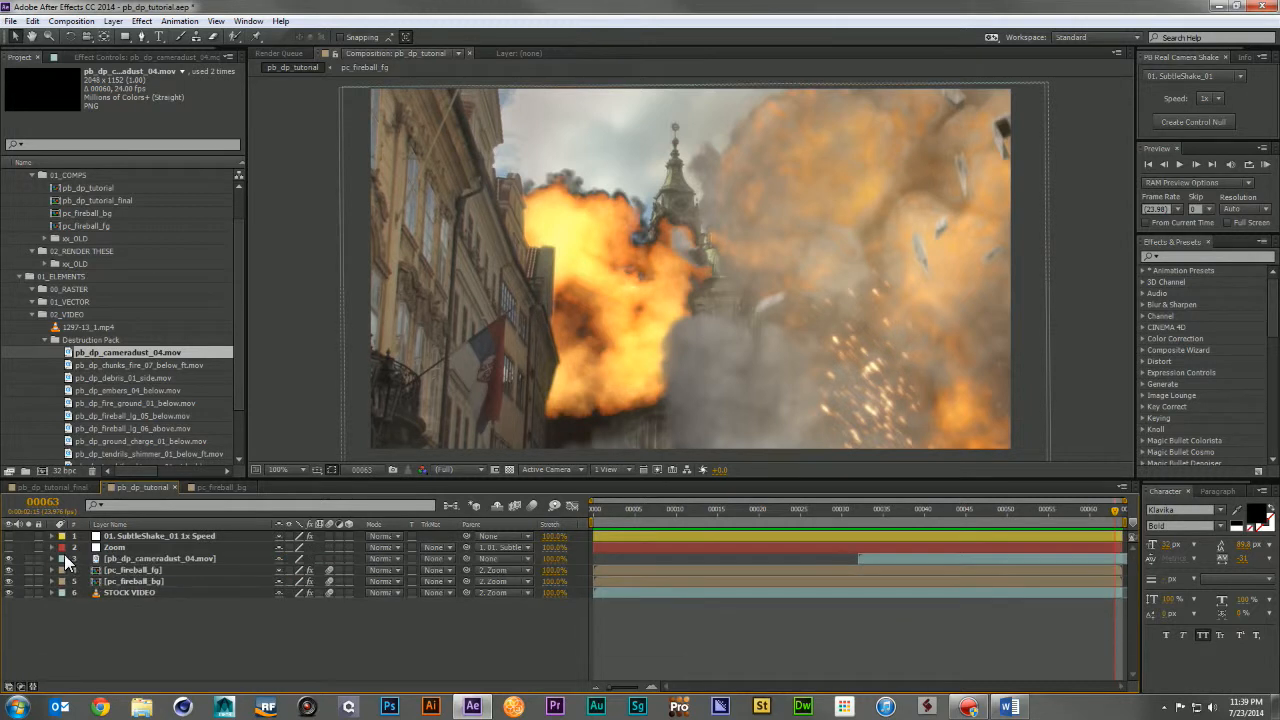
Apply Hue/Saturation to pc_fireball_bg with a master saturation of about -48
{"action": "left_click", "coordinate": [147, 574]}
{"action": "left_click", "coordinate": [106, 47]}
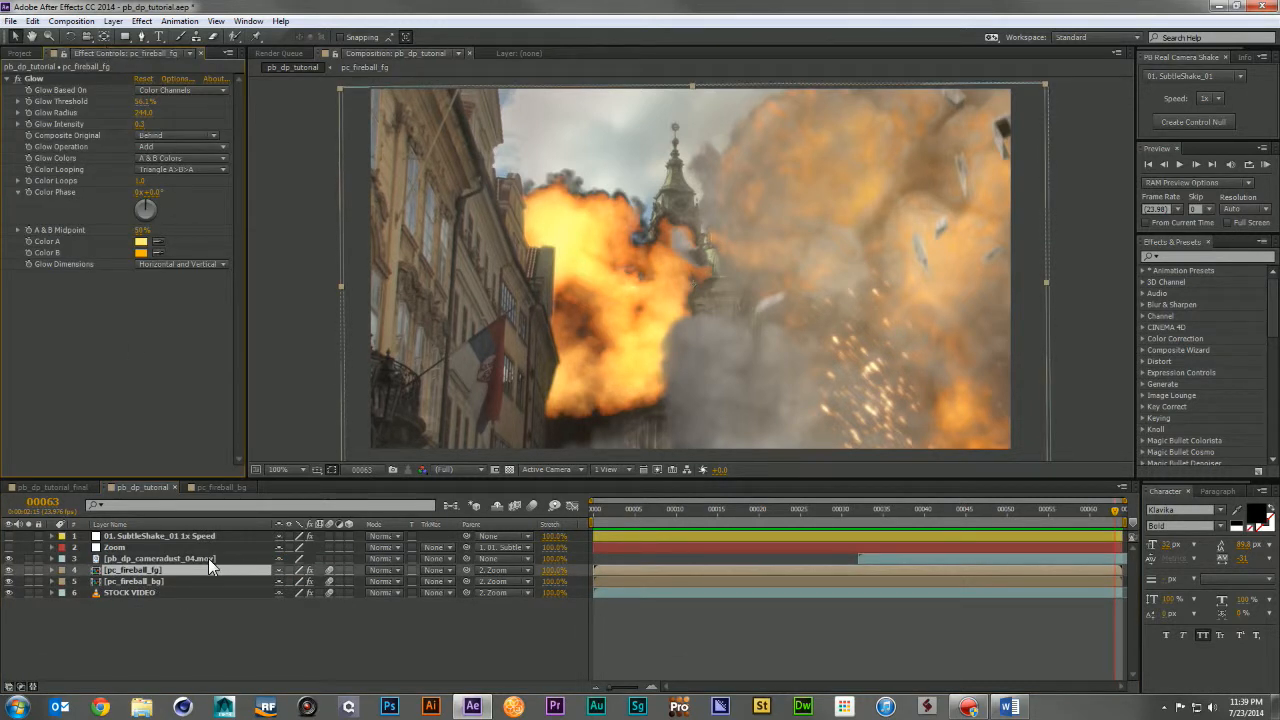
{"action": "left_click", "coordinate": [168, 580]}
{"action": "left_click_drag", "start_coordinate": [706, 514], "coordinate": [866, 524]}
{"action": "left_click", "coordinate": [1192, 256]}
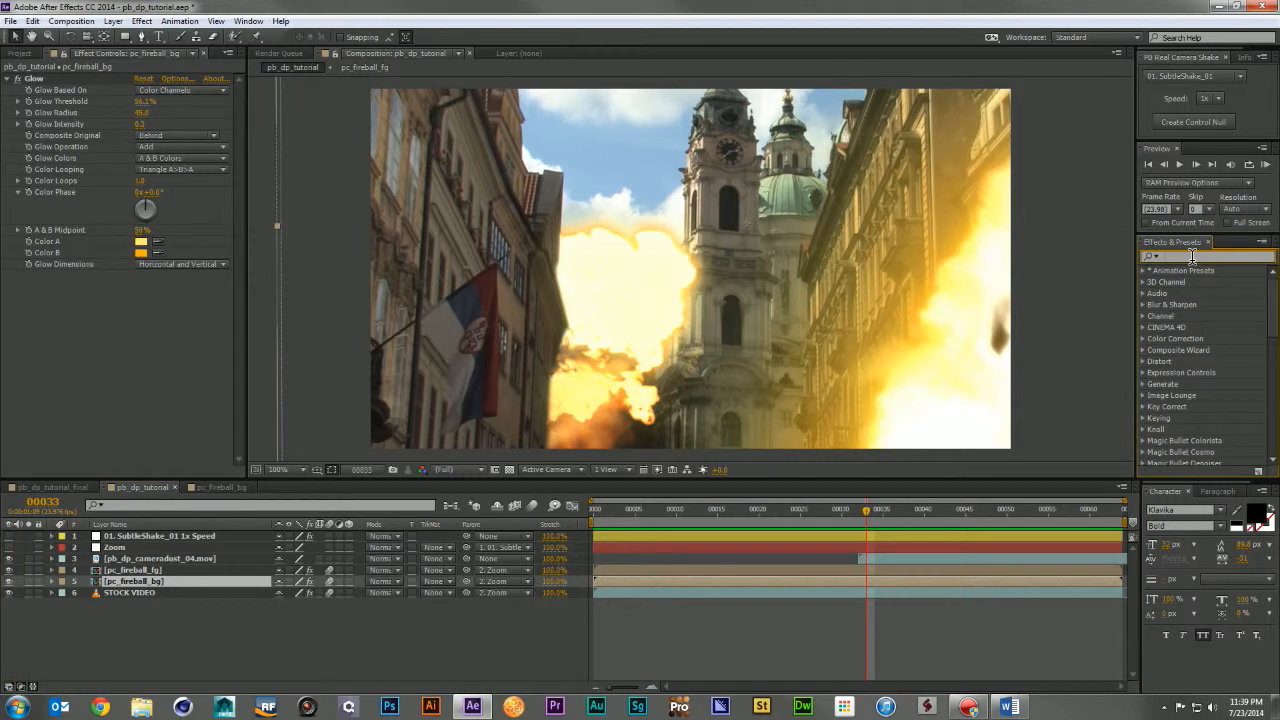
{"action": "type", "text": "hue/sat"}
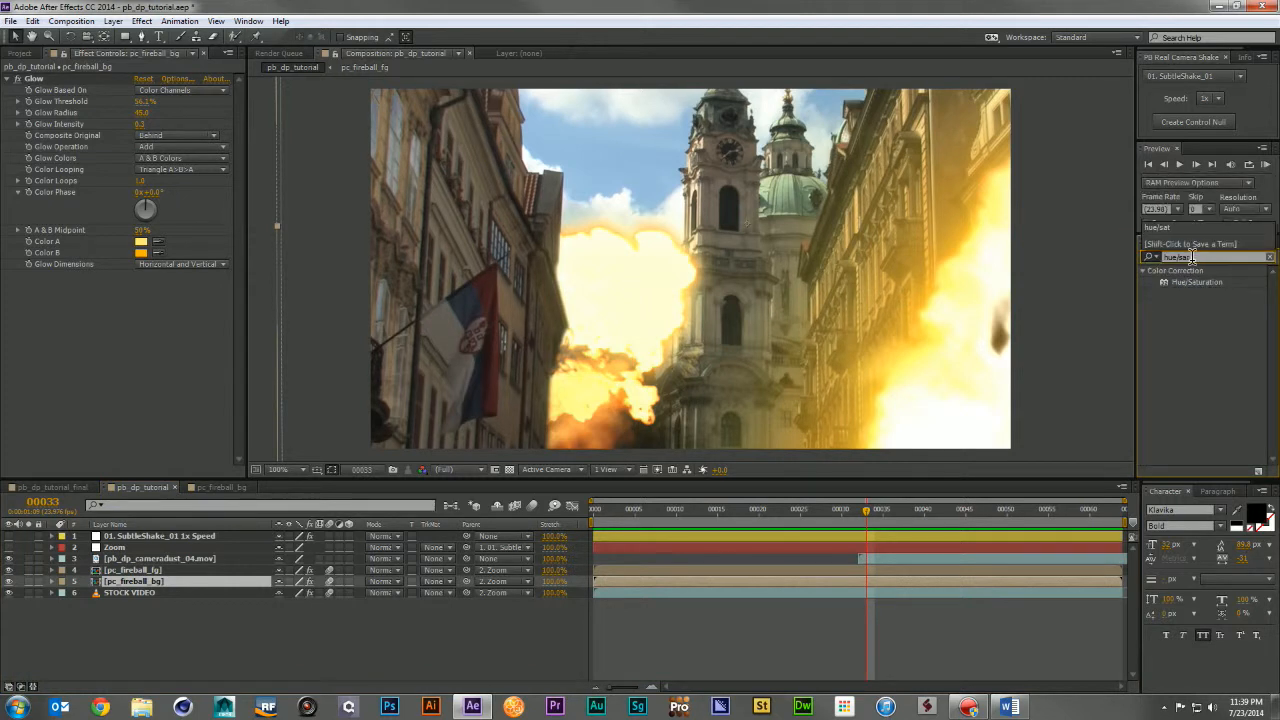
{"action": "left_click_drag", "start_coordinate": [1212, 288], "coordinate": [95, 378]}
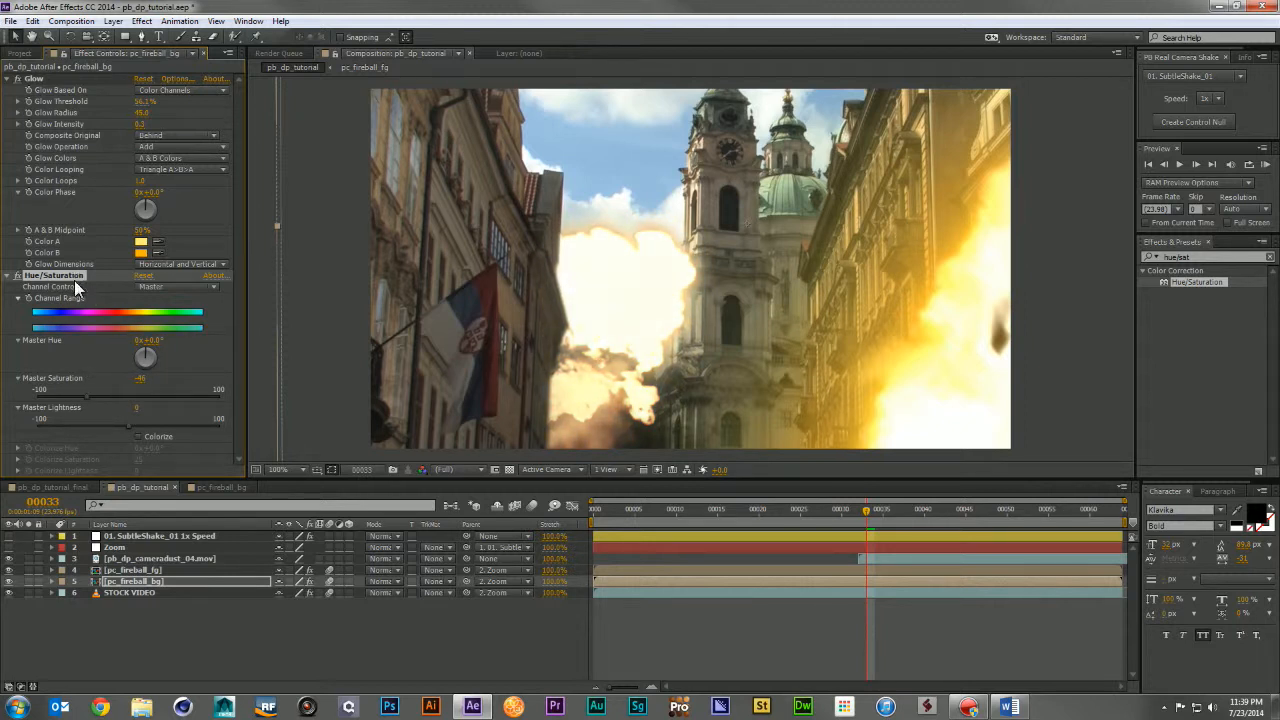
Copy the Hue/Saturation effect onto pc_fireball_fg and scrub through the desaturated explosions
{"action": "left_click", "coordinate": [149, 570]}
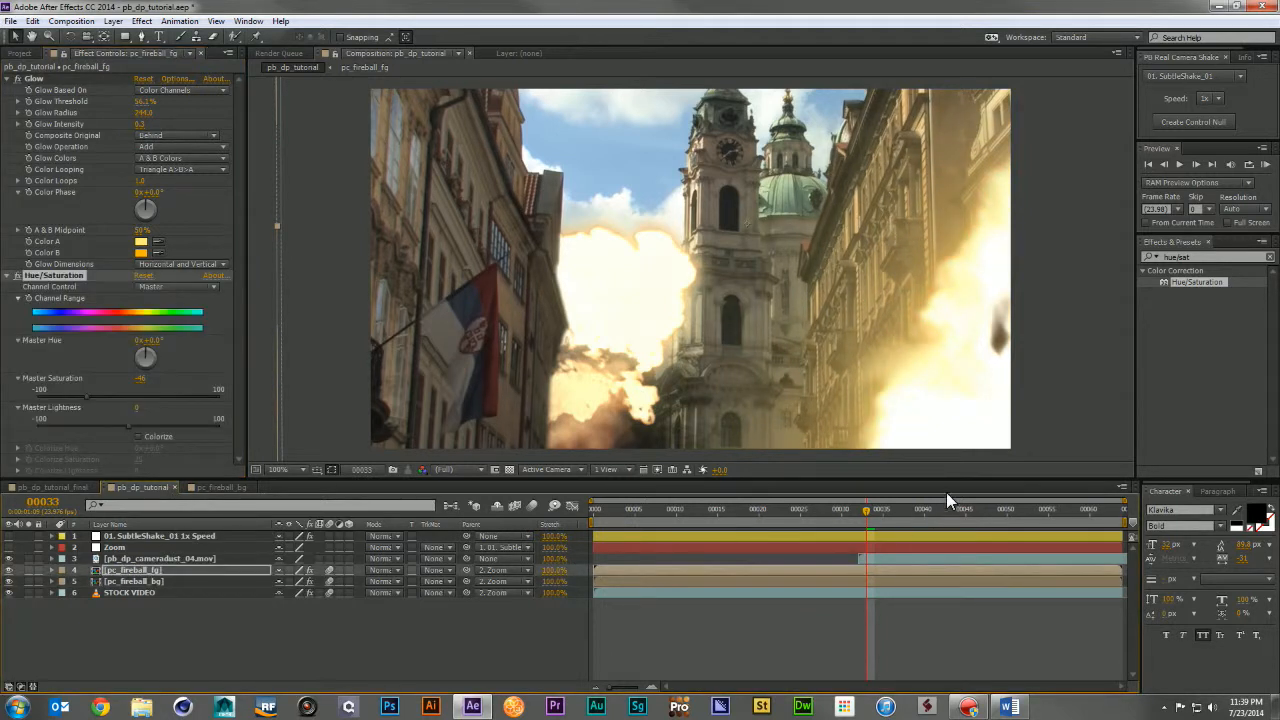
{"action": "mouse_move", "coordinate": [898, 520]}
{"action": "left_mouse_down"}
{"action": "mouse_move", "coordinate": [890, 510]}
{"action": "mouse_move", "coordinate": [948, 514]}
{"action": "mouse_move", "coordinate": [890, 518]}
{"action": "left_mouse_up"}
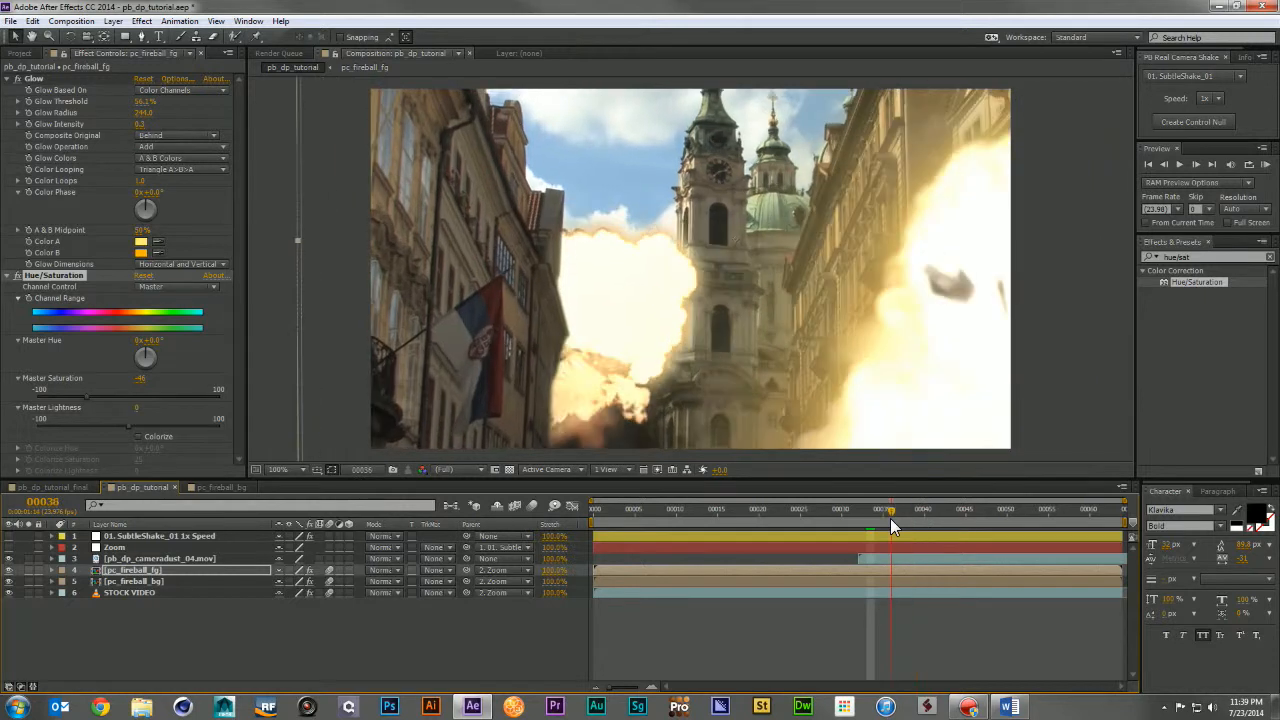
{"action": "left_click", "coordinate": [960, 514]}
{"action": "left_click_drag", "start_coordinate": [962, 516], "coordinate": [1134, 536]}
Apply Curves to pc_fireball_fg with a contrast curve that darkens the shadows, and preview the composition
{"action": "left_click", "coordinate": [1205, 258]}
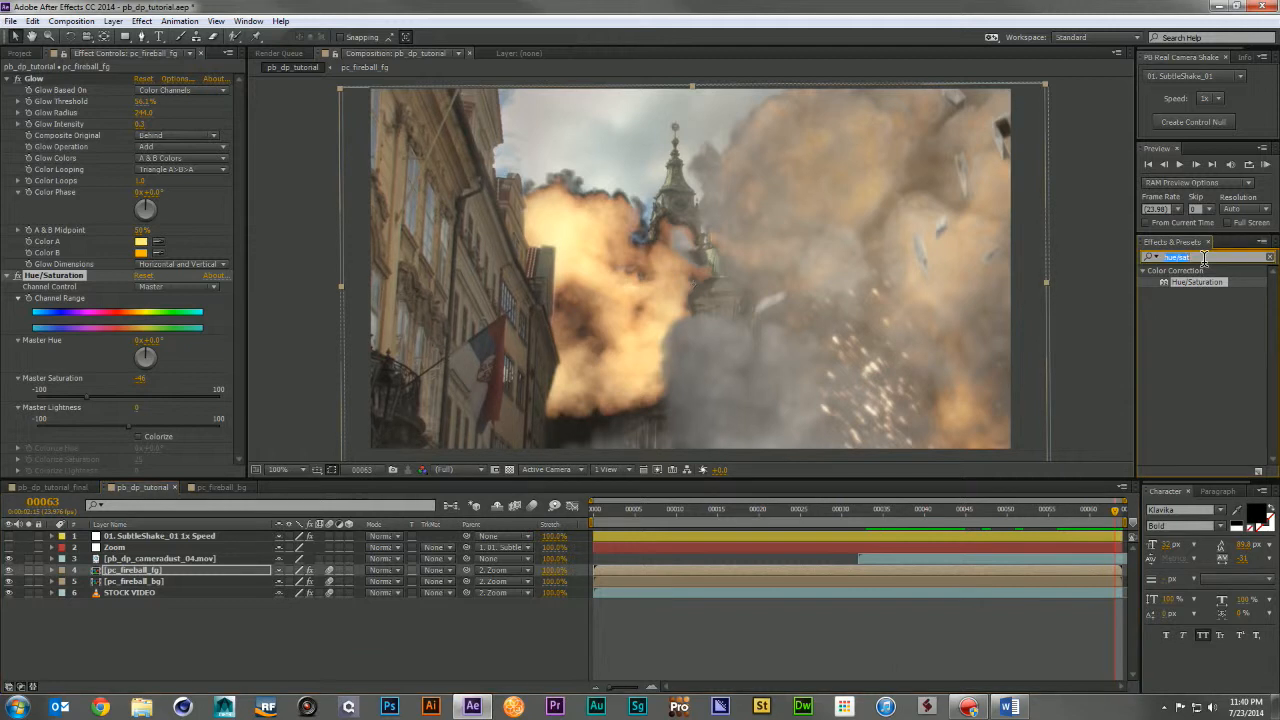
{"action": "type", "text": "curves"}
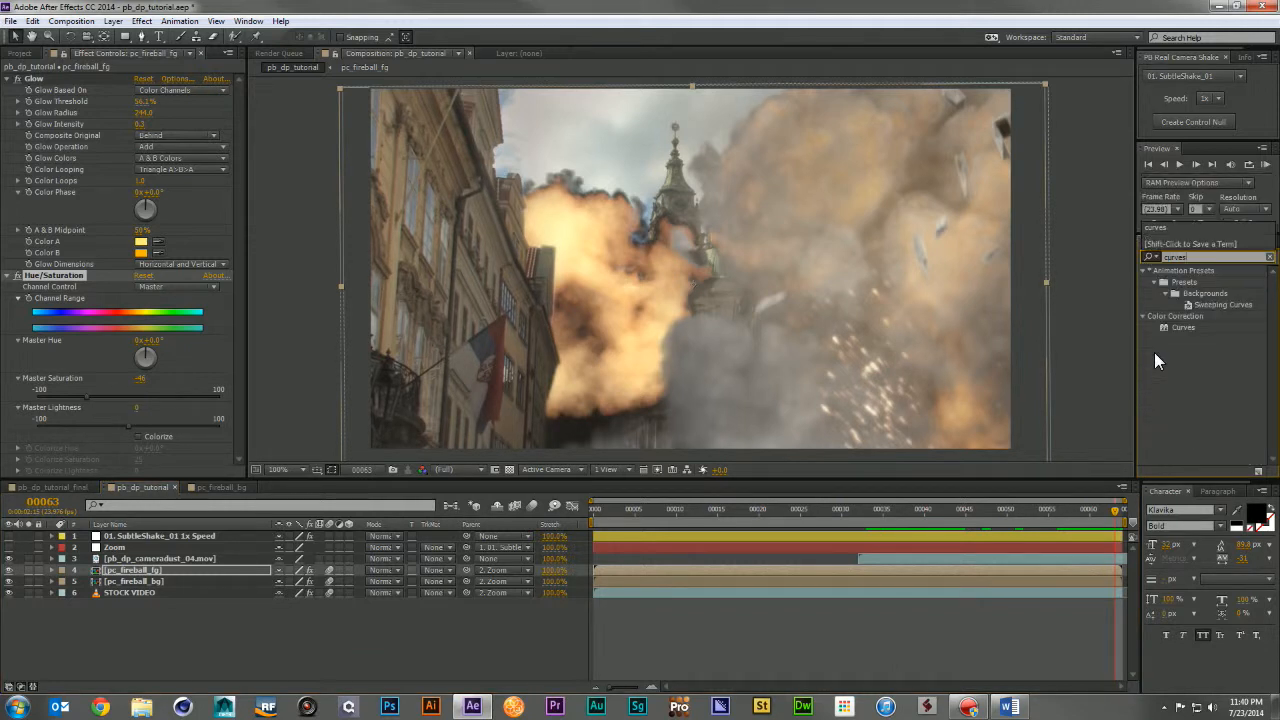
{"action": "left_click_drag", "start_coordinate": [1174, 334], "coordinate": [940, 572]}
{"action": "left_click", "coordinate": [149, 310]}
{"action": "left_click", "coordinate": [72, 390]}
{"action": "left_click_drag", "start_coordinate": [68, 389], "coordinate": [76, 403]}
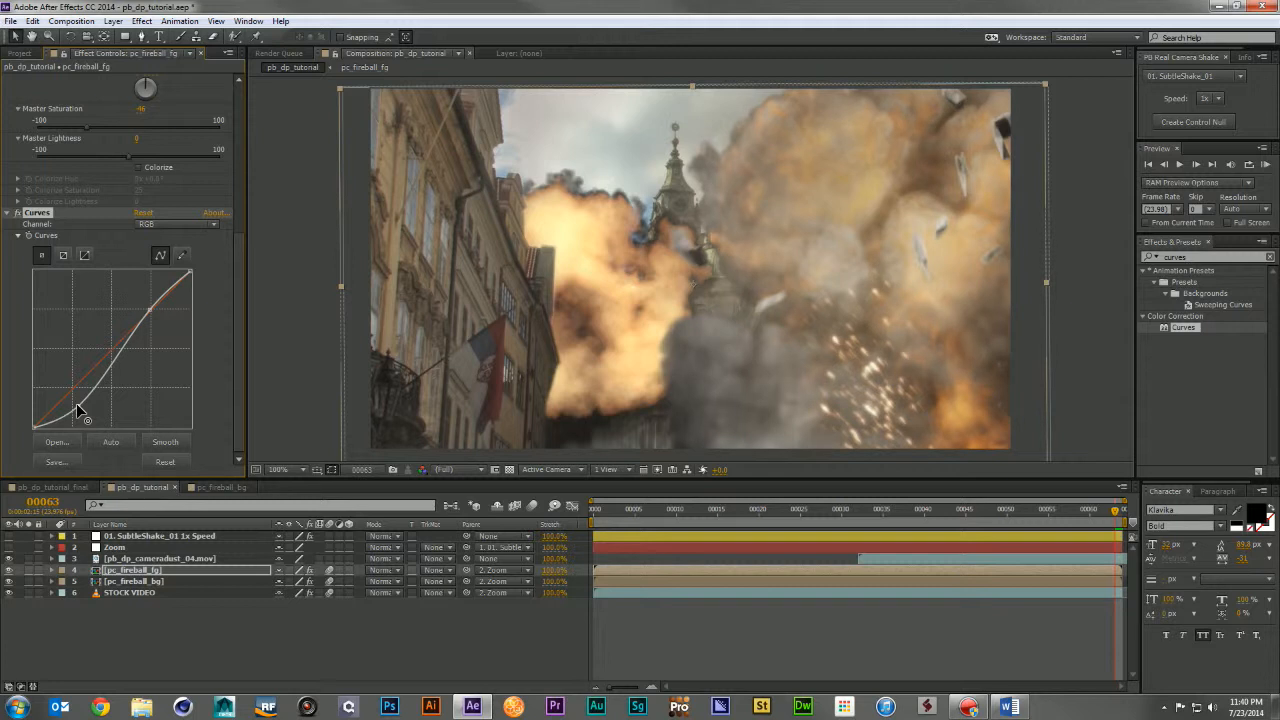
{"action": "left_click", "coordinate": [192, 614]}
{"action": "key", "text": "space"}
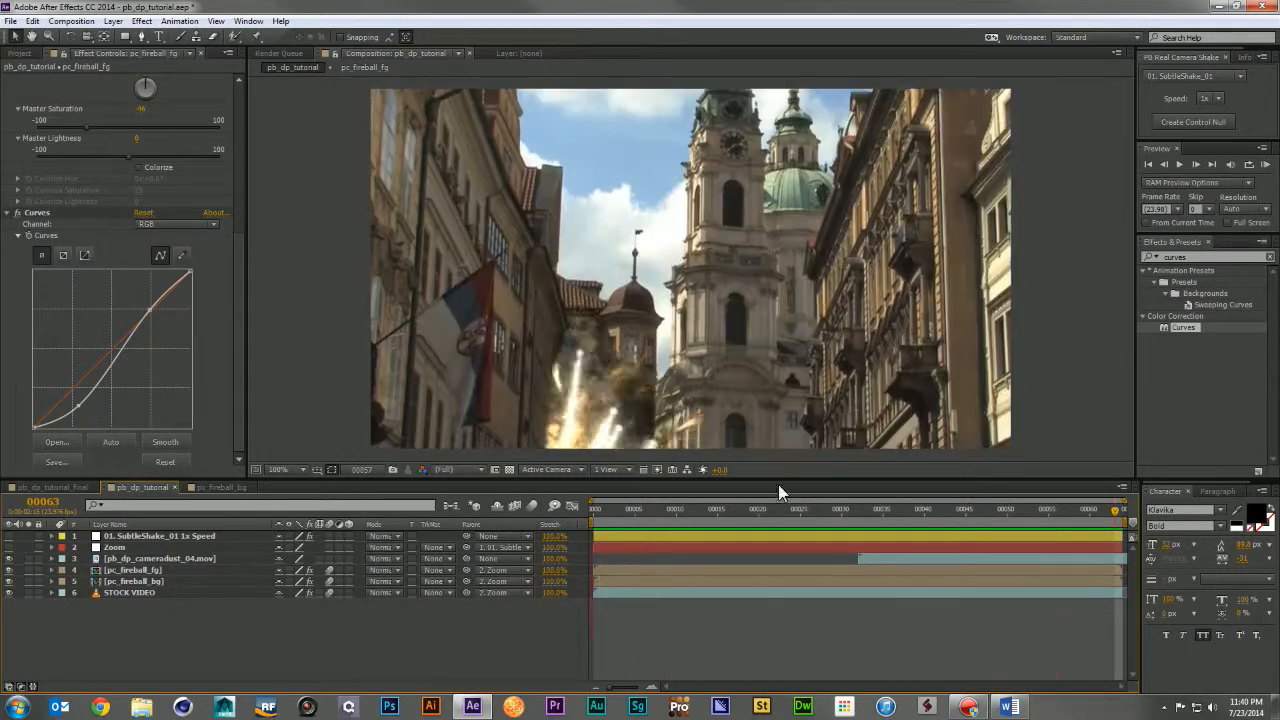
{"action": "left_click", "coordinate": [226, 489]}
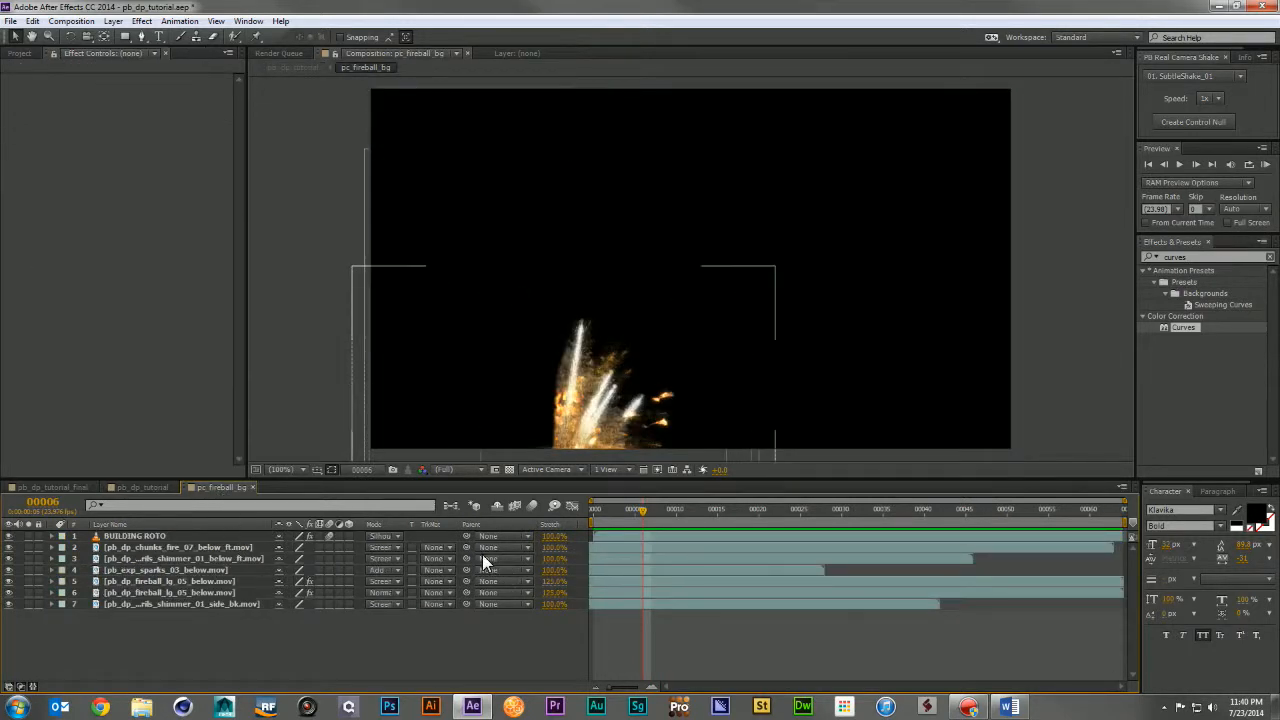
{"action": "left_click", "coordinate": [124, 487]}
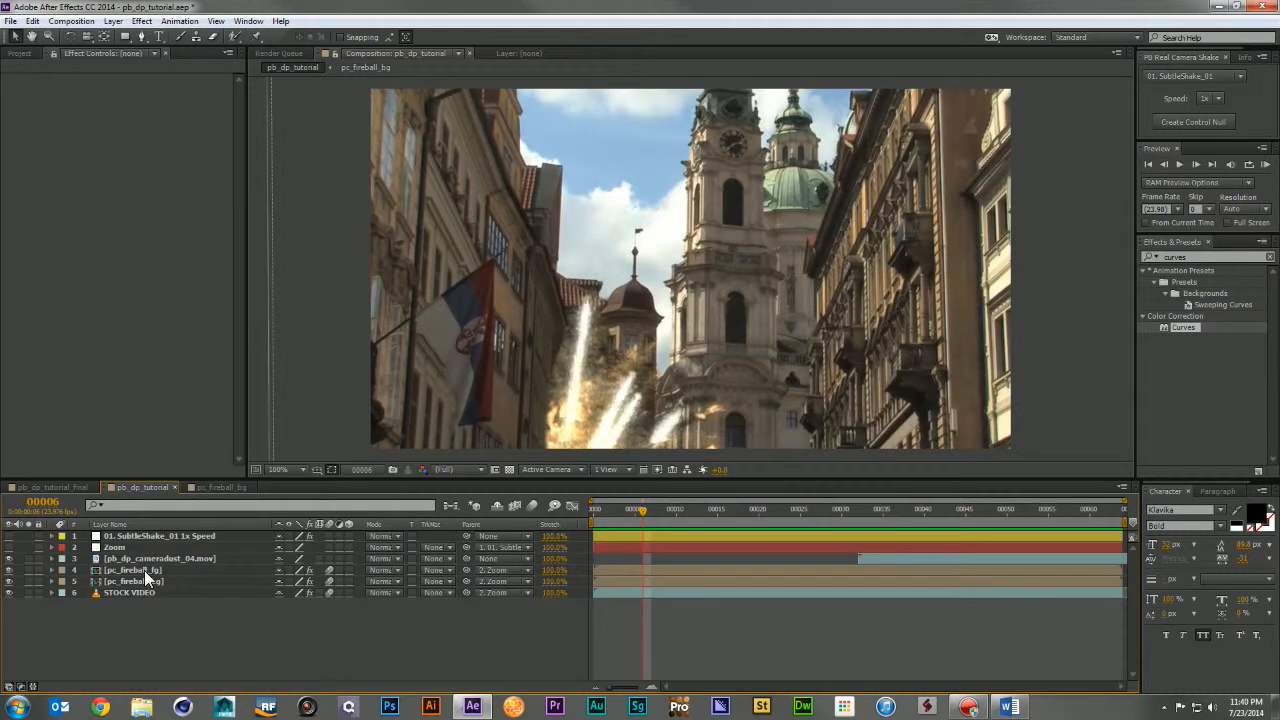
In pc_fireball_fg, set the time stretch of pb_dp_debris_01_side.mov to 50% and preview the change in pb_dp_tutorial
{"action": "double_click", "coordinate": [144, 570]}
{"action": "left_click_drag", "start_coordinate": [798, 512], "coordinate": [954, 524]}
{"action": "left_click", "coordinate": [194, 558]}
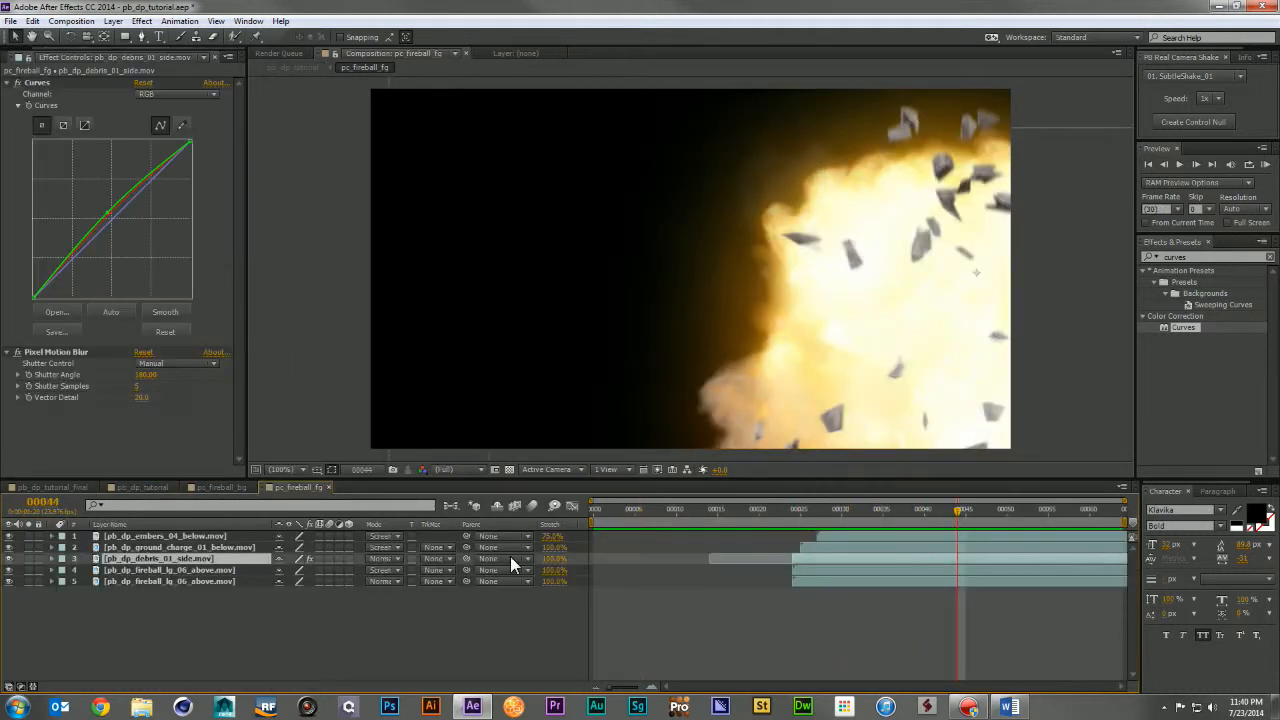
{"action": "left_click", "coordinate": [560, 558]}
{"action": "type", "text": "90"}
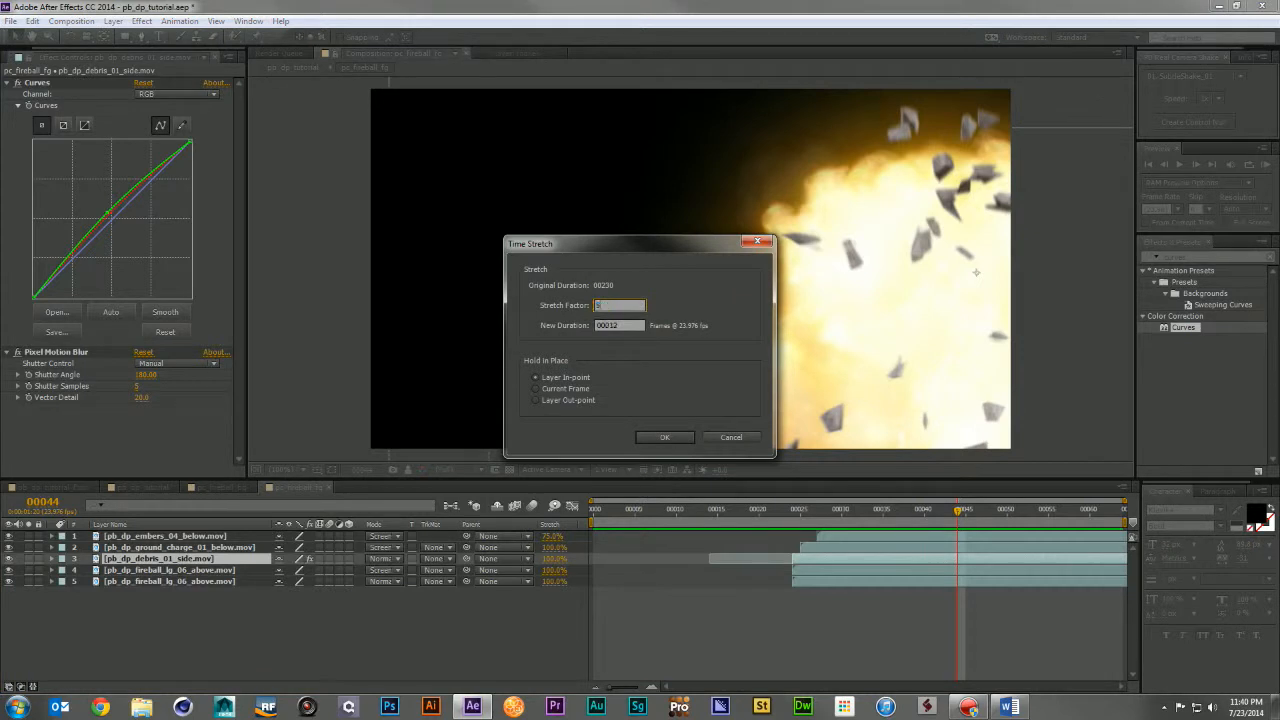
{"action": "key", "text": "Return"}
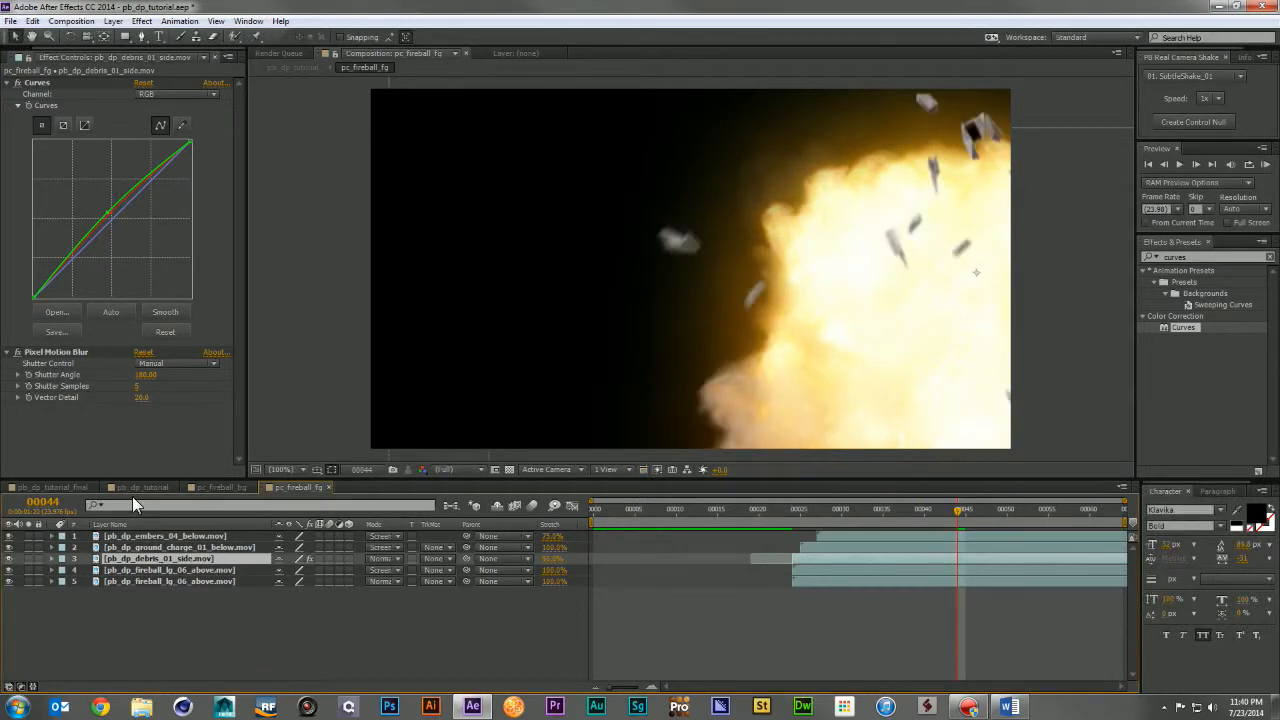
{"action": "left_click", "coordinate": [138, 487]}
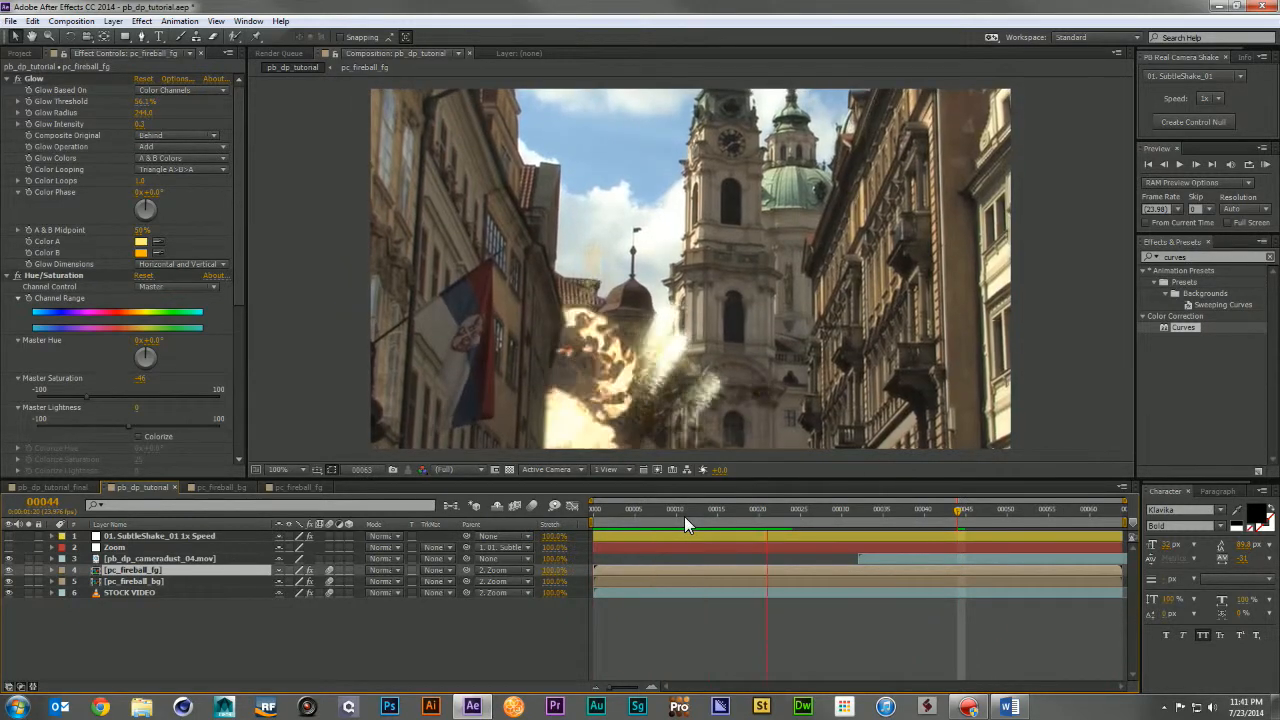
{"action": "key", "text": "space"}
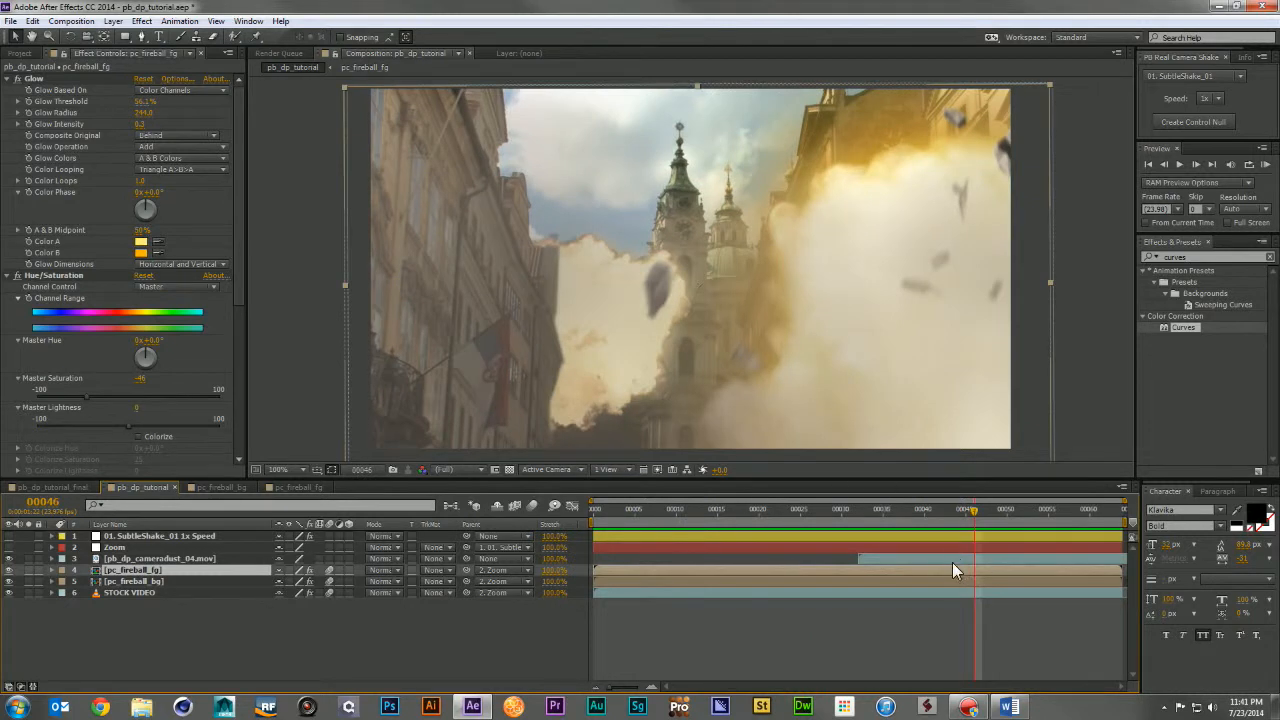
Set the debris layer's Pixel Motion Blur shutter angle to 360 and preview the blurred debris in pb_dp_tutorial
{"action": "left_click", "coordinate": [297, 487]}
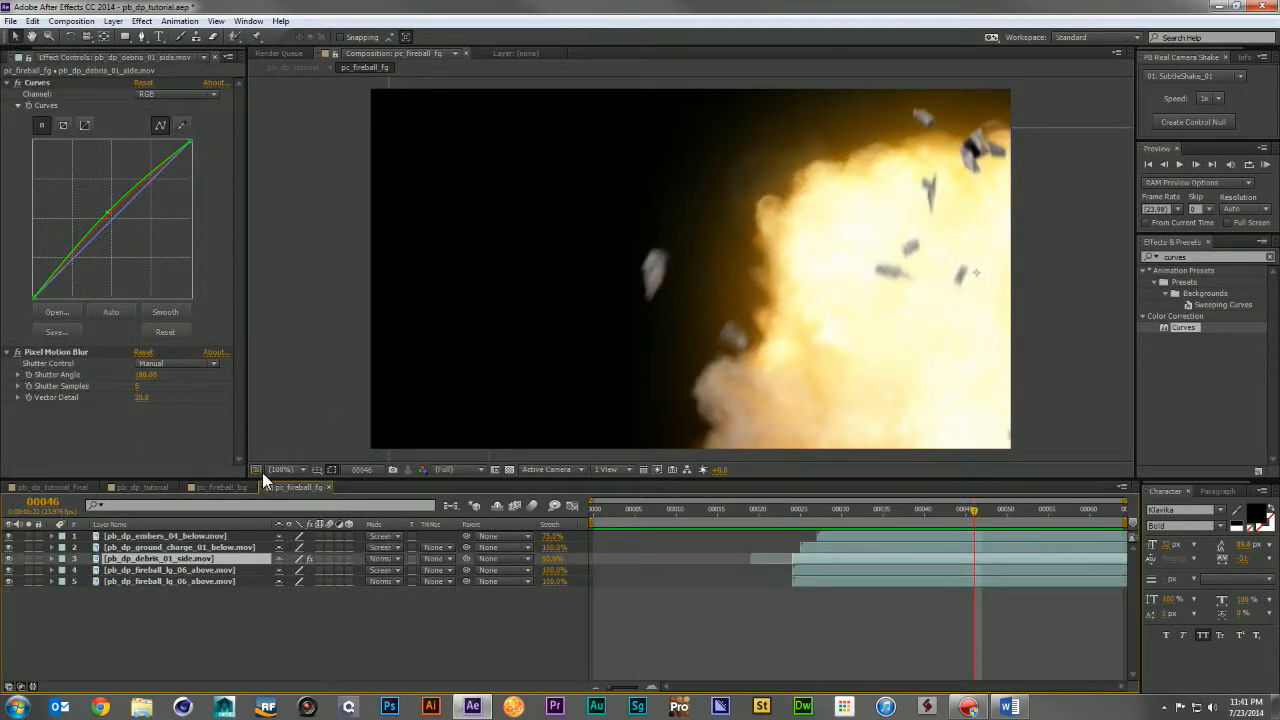
{"action": "left_click", "coordinate": [155, 378]}
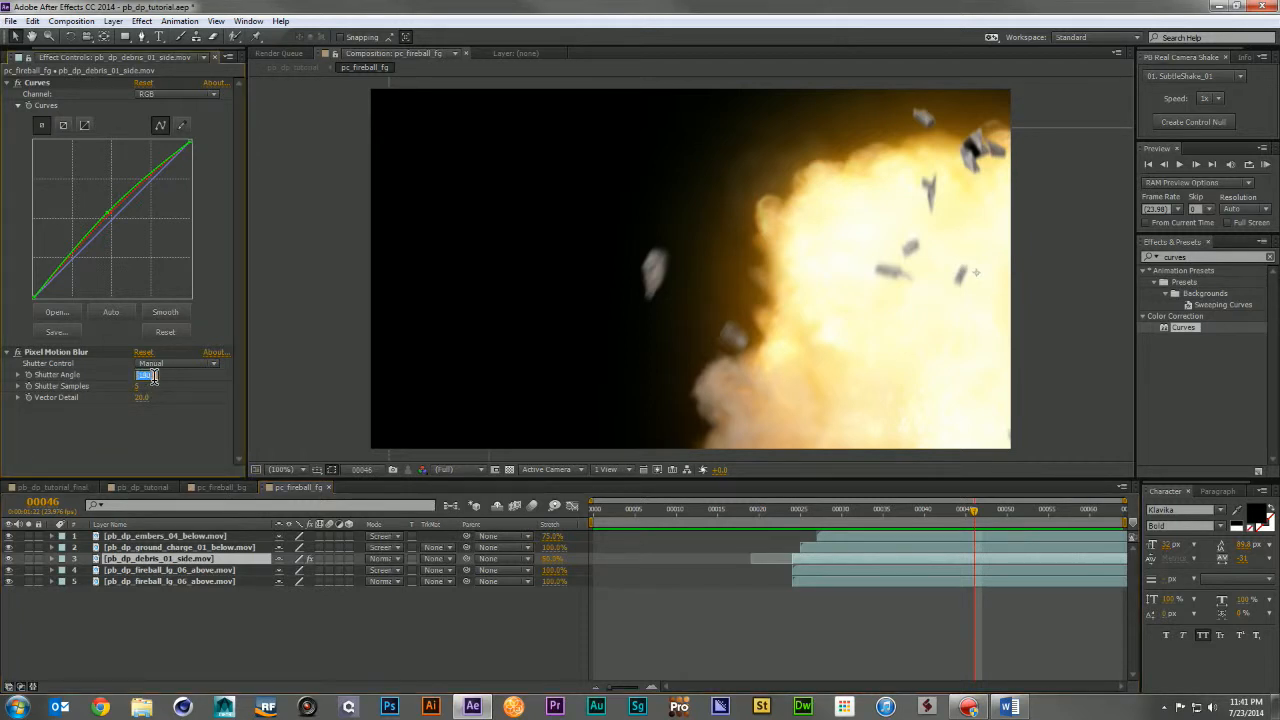
{"action": "type", "text": "360"}
{"action": "key", "text": "Return"}
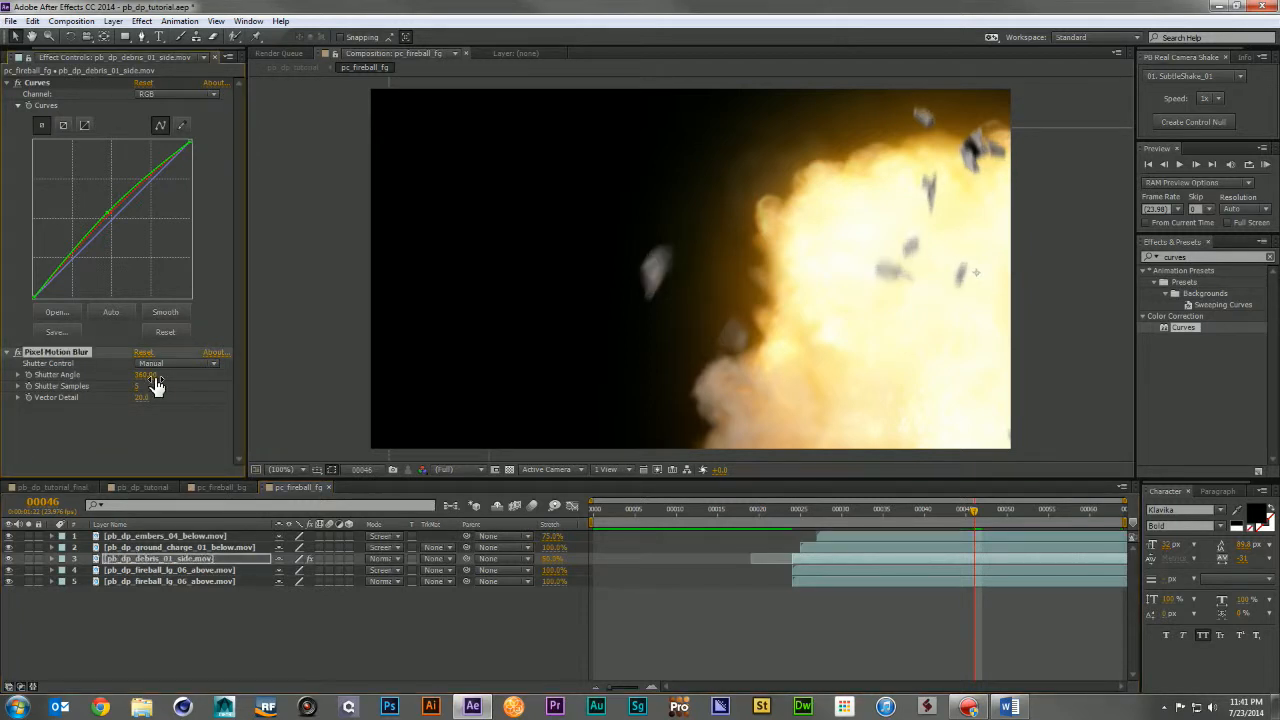
{"action": "left_click", "coordinate": [140, 488]}
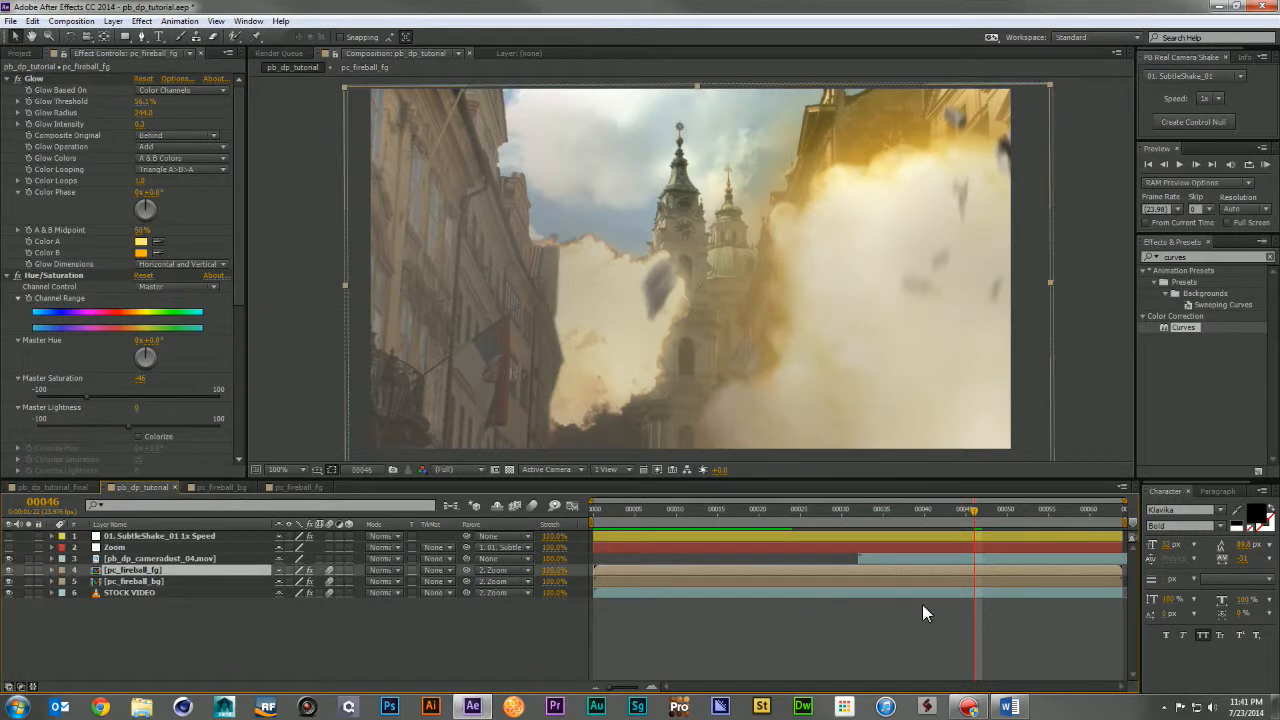
{"action": "key", "text": "KP_0"}
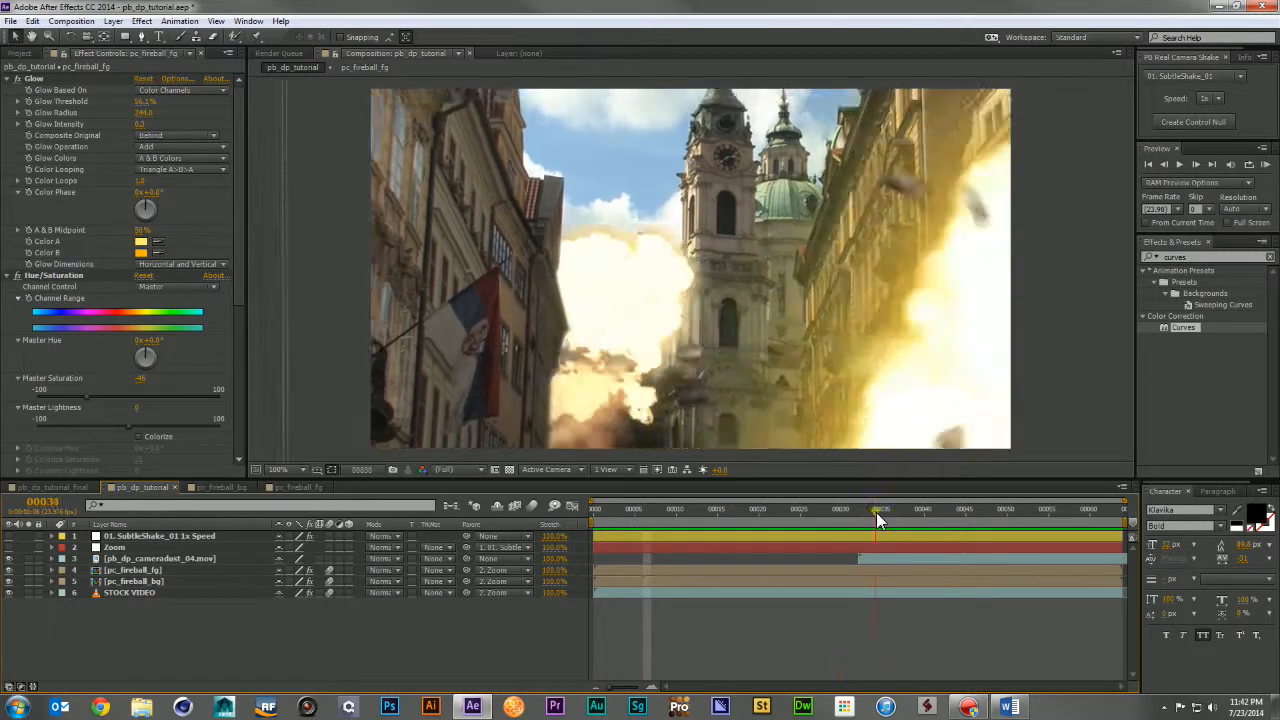
{"action": "mouse_move", "coordinate": [990, 513]}
{"action": "left_mouse_down"}
{"action": "mouse_move", "coordinate": [914, 520]}
{"action": "mouse_move", "coordinate": [997, 520]}
{"action": "left_mouse_up"}
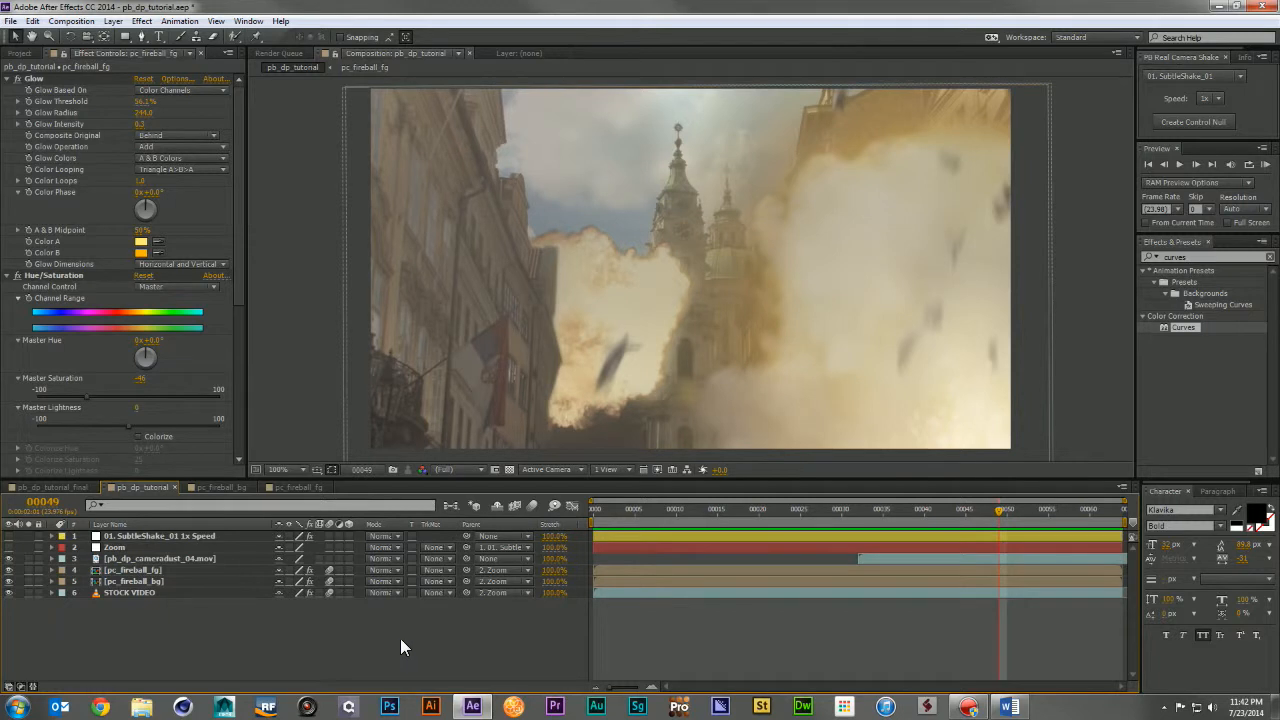
Add an adjustment layer above all layers in pb_dp_tutorial and rename it CC
{"action": "key", "text": "ctrl+alt+y"}
{"action": "key", "text": "Return"}
{"action": "type", "text": "CC"}
{"action": "key", "text": "Return"}
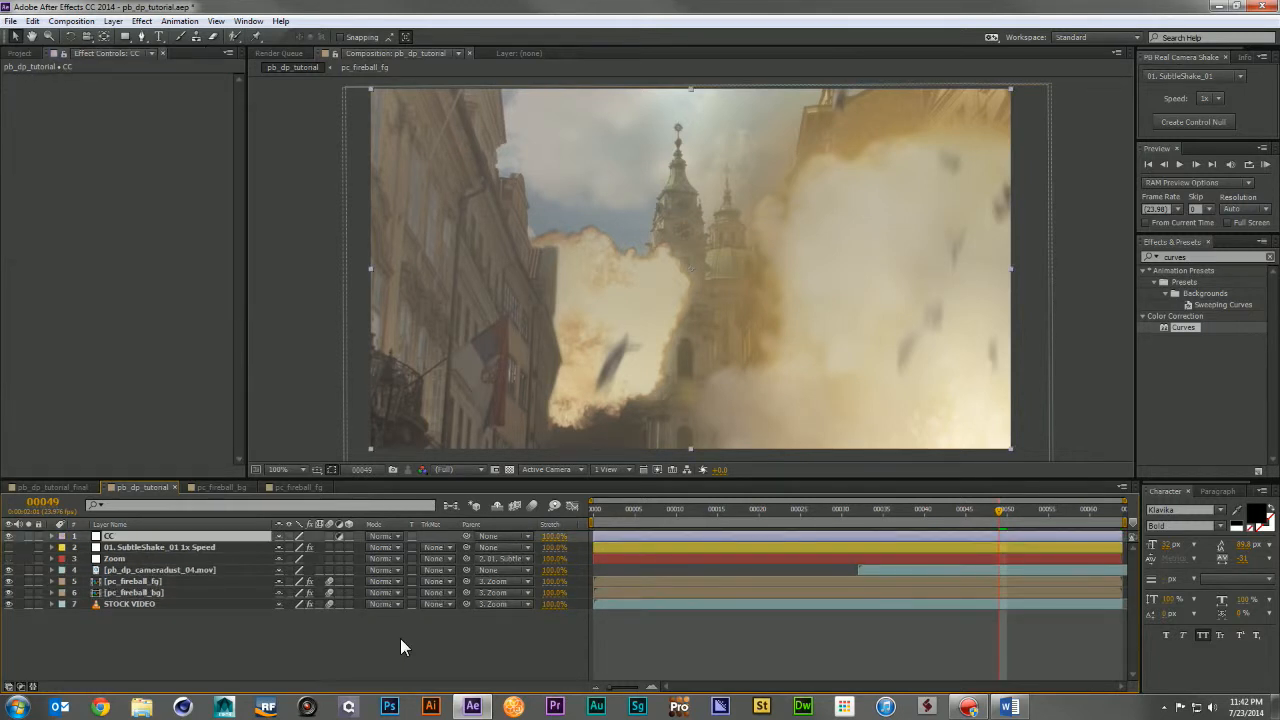
Apply Curves to the CC layer and, at frame 36, shape the RGB curve to darken the shadows while anchoring the highlights
{"action": "left_click", "coordinate": [1210, 258]}
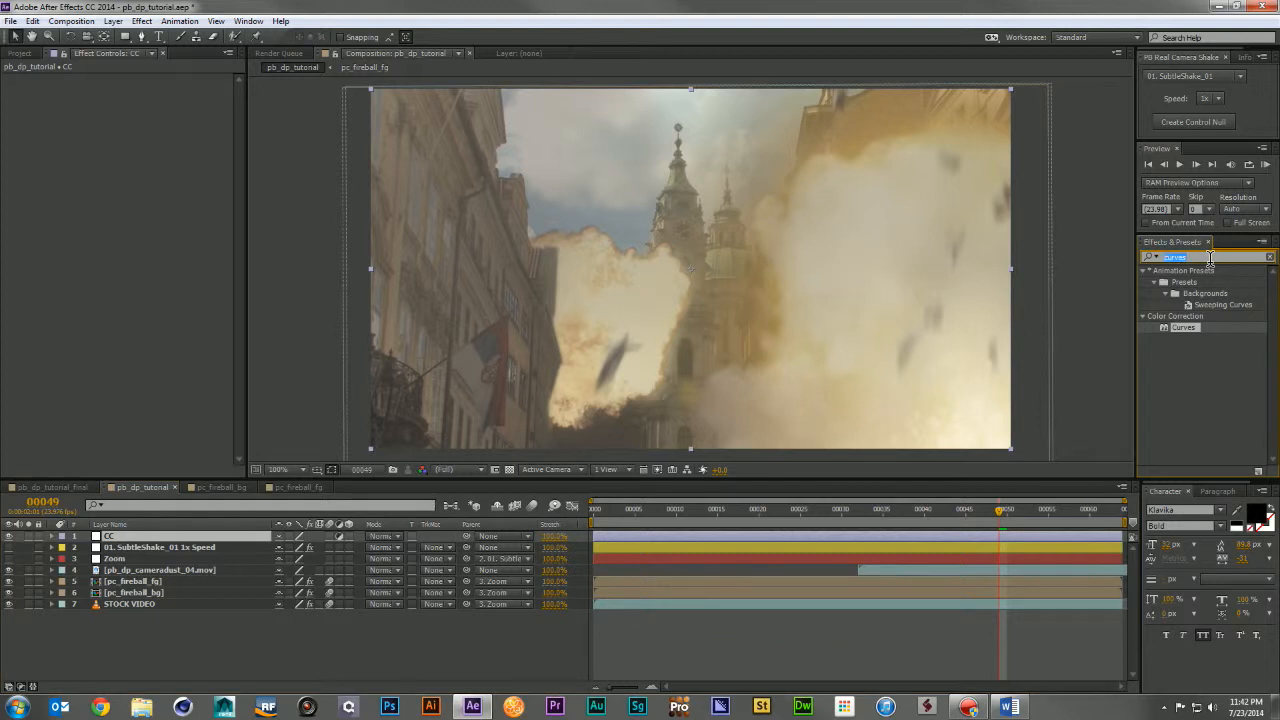
{"action": "left_click_drag", "start_coordinate": [1186, 330], "coordinate": [1146, 369]}
{"action": "left_click_drag", "start_coordinate": [1003, 535], "coordinate": [1003, 537]}
{"action": "left_click_drag", "start_coordinate": [828, 508], "coordinate": [888, 518]}
{"action": "left_click", "coordinate": [159, 123]}
{"action": "left_click", "coordinate": [152, 176]}
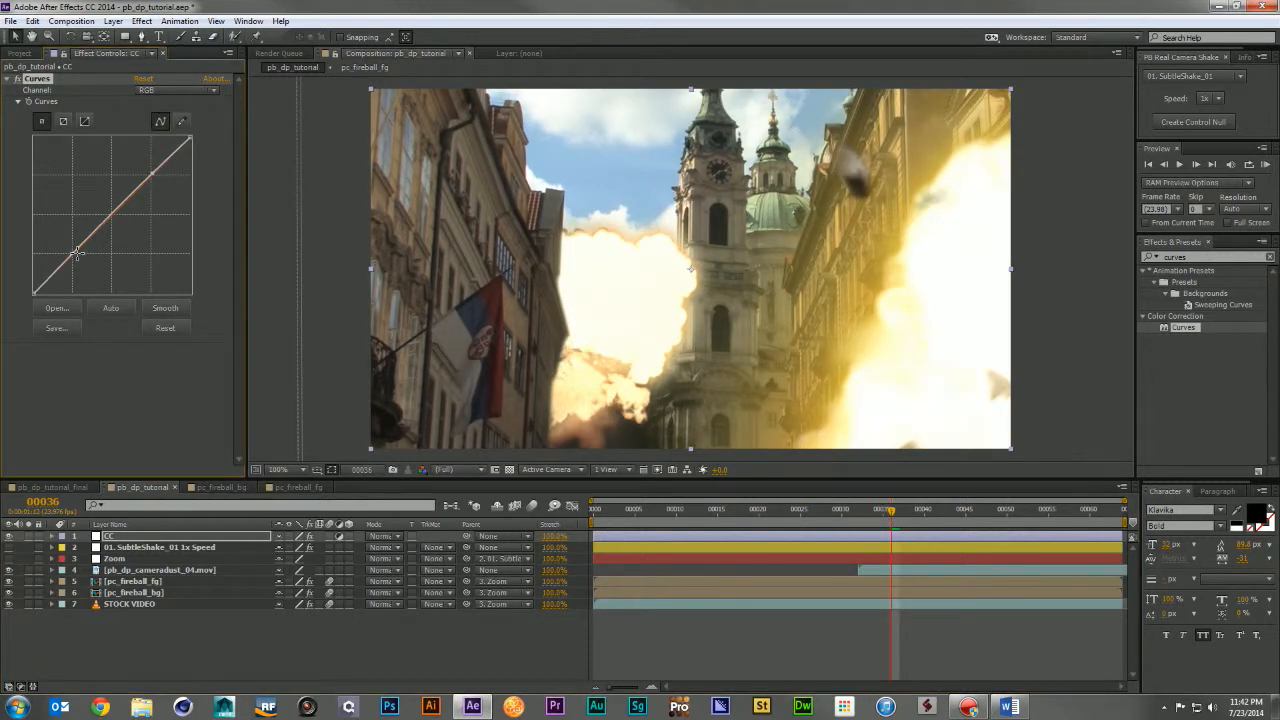
{"action": "left_click_drag", "start_coordinate": [77, 253], "coordinate": [77, 258]}
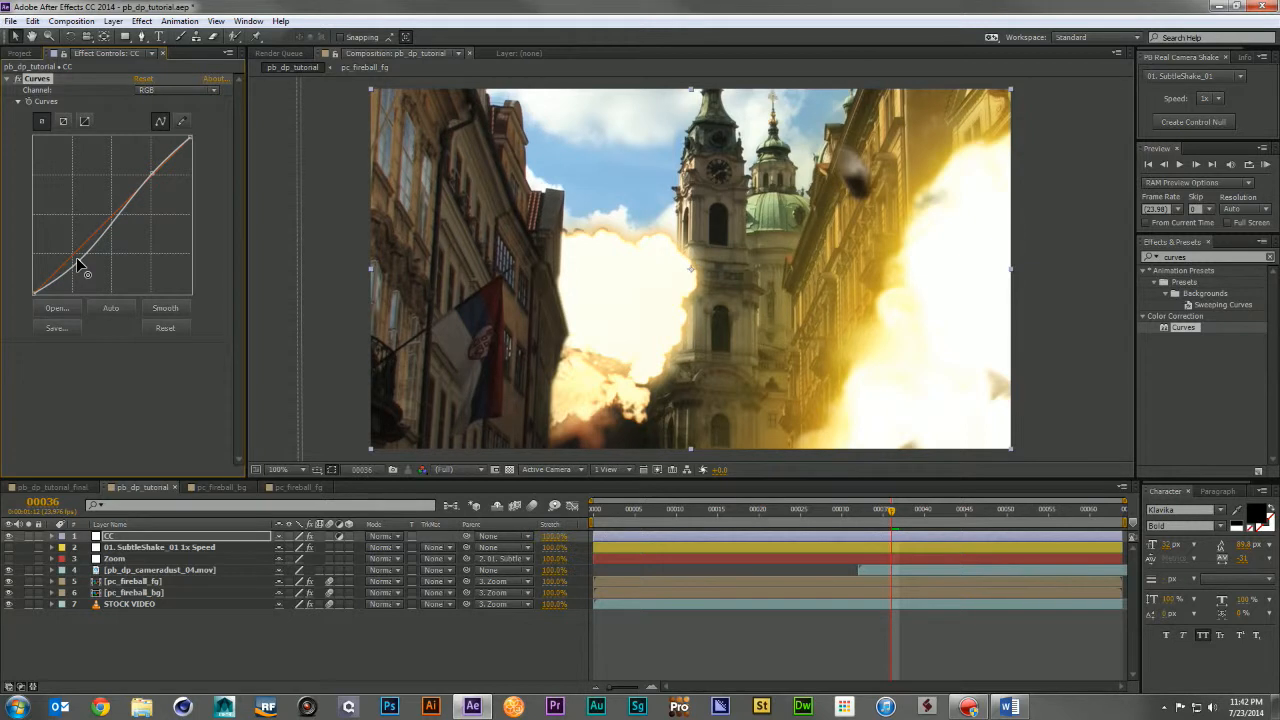
In the CC layer's Curves, lower the red channel's midtones slightly and fine-tune the blue channel's midtones
{"action": "left_click", "coordinate": [155, 90]}
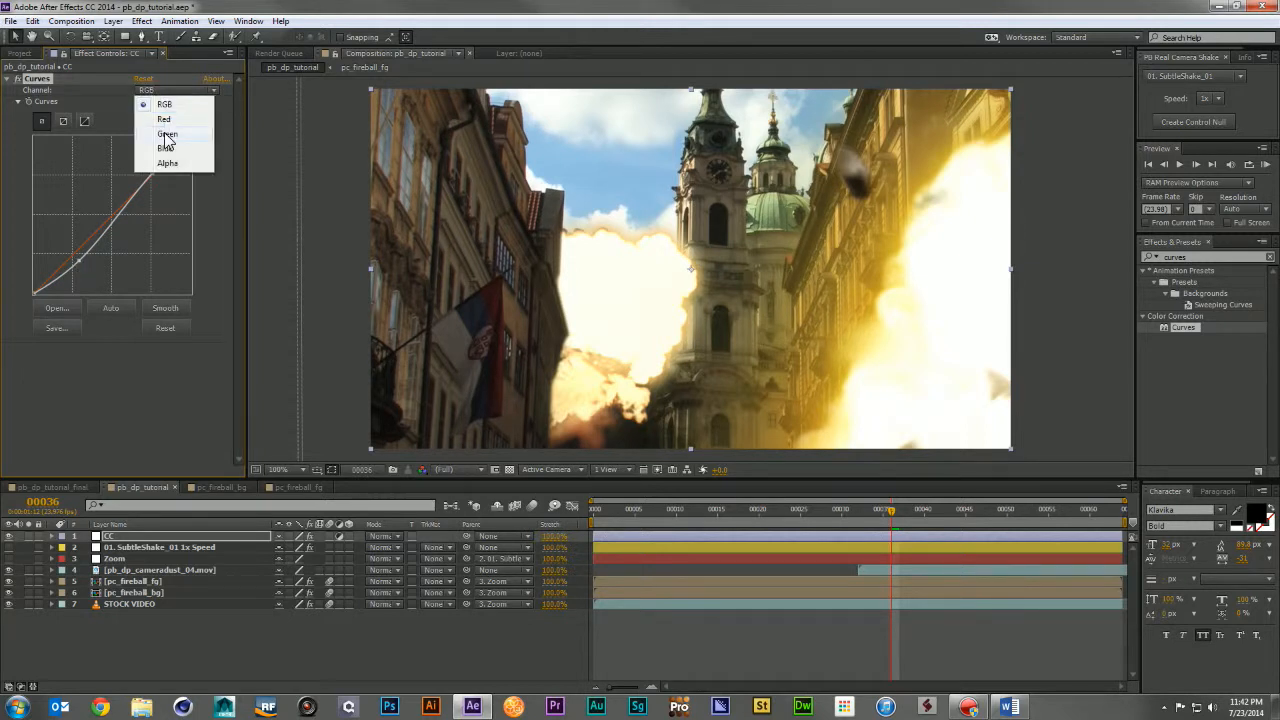
{"action": "left_click", "coordinate": [168, 120]}
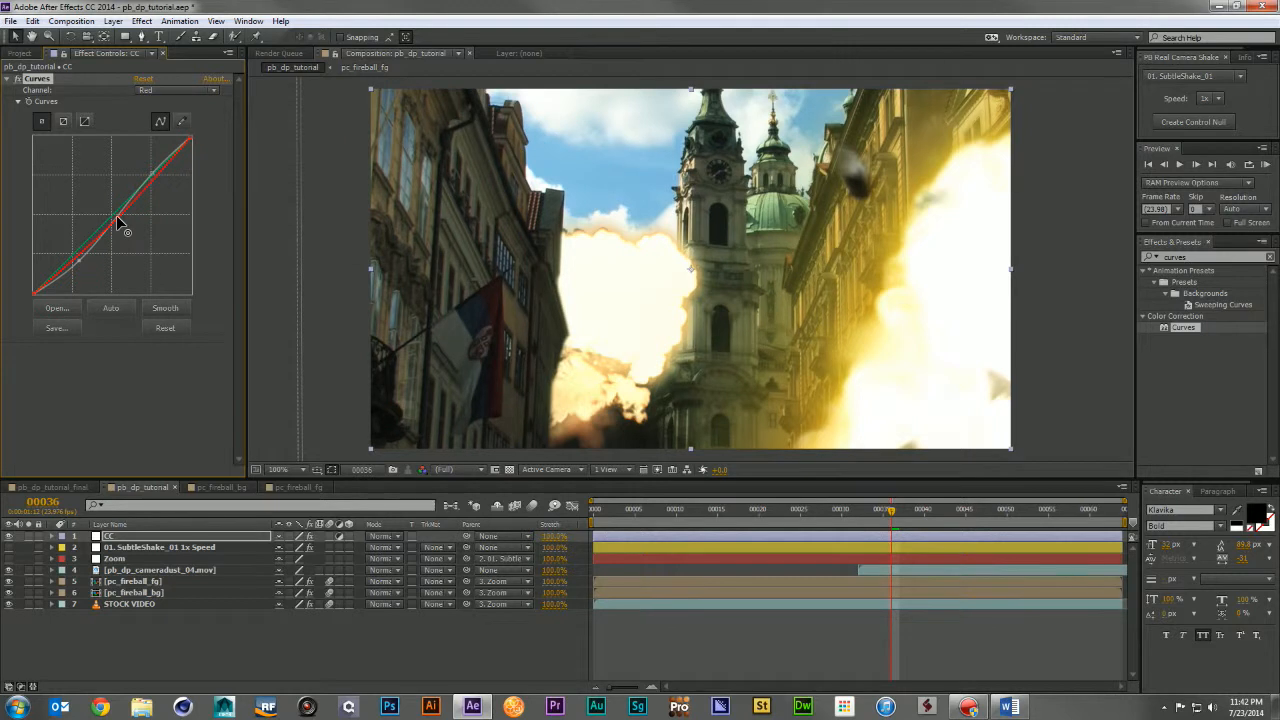
{"action": "left_click", "coordinate": [156, 90]}
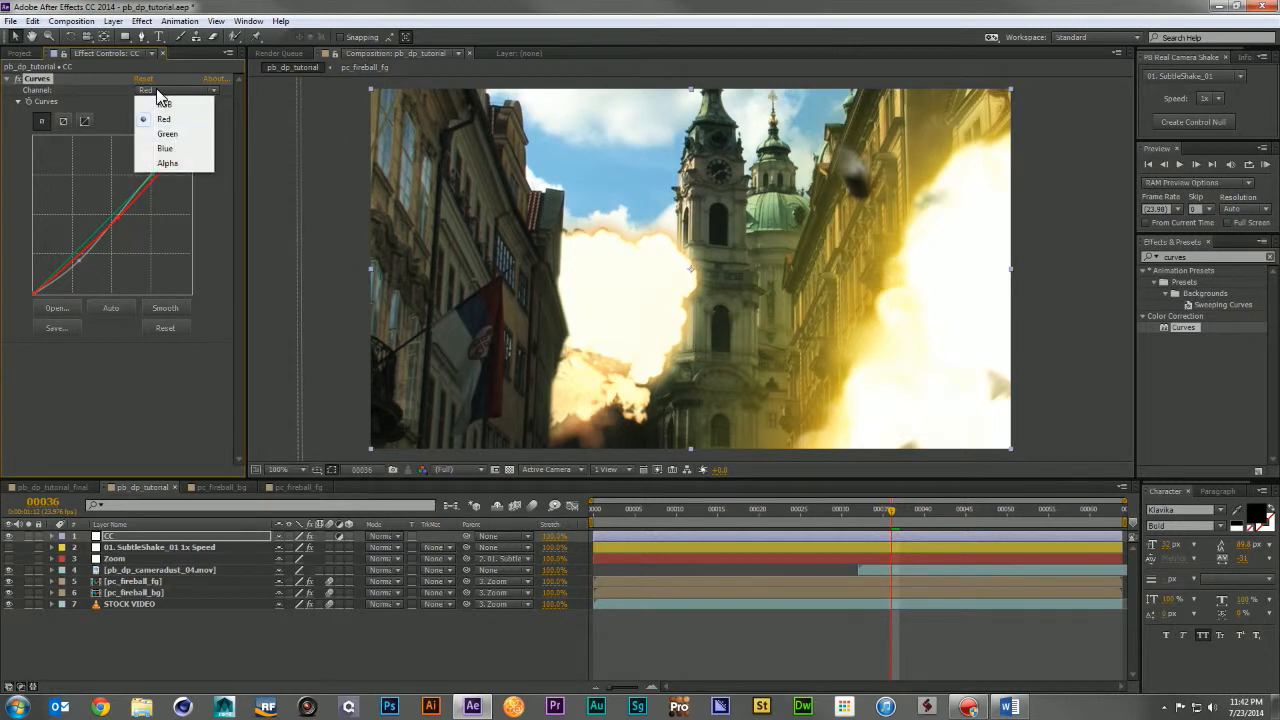
{"action": "left_click", "coordinate": [166, 148]}
{"action": "mouse_move", "coordinate": [122, 210]}
{"action": "left_mouse_down"}
{"action": "mouse_move", "coordinate": [118, 222]}
{"action": "mouse_move", "coordinate": [112, 209]}
{"action": "left_mouse_up"}
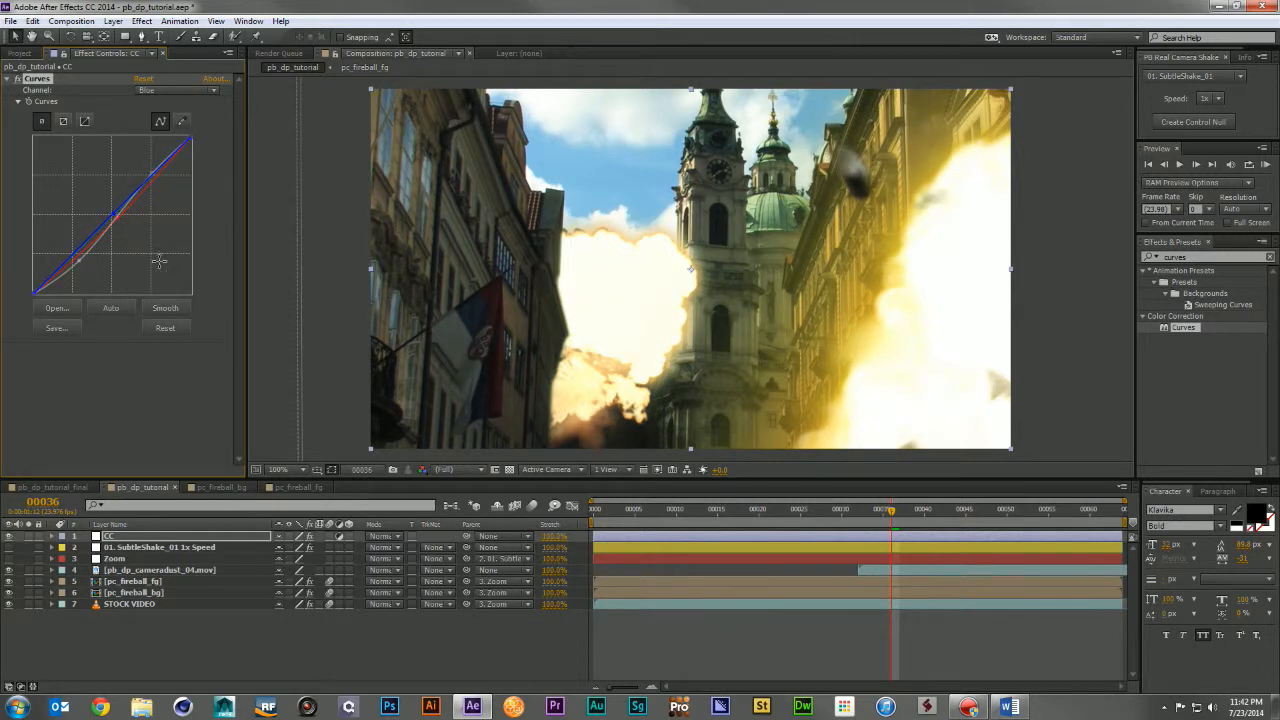
Apply Hue/Saturation to the CC layer and reduce the Yellows saturation to about -11
{"action": "left_click", "coordinate": [1212, 257]}
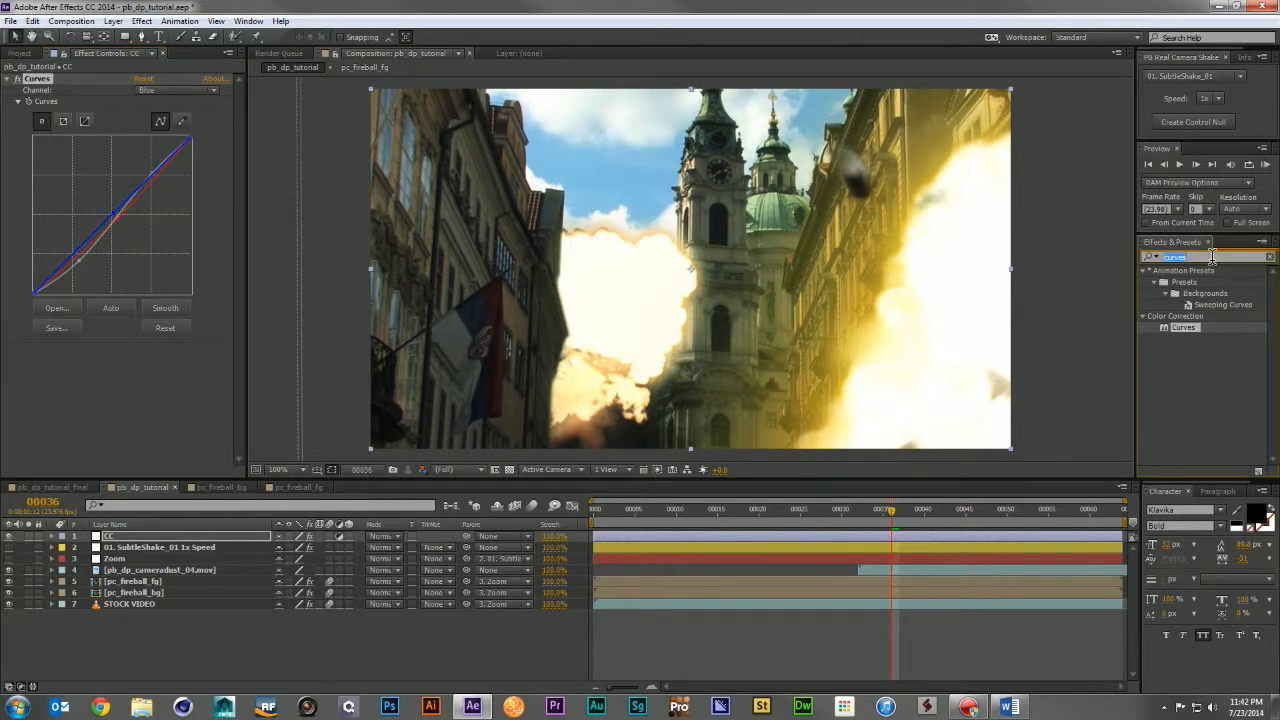
{"action": "type", "text": "hue/sa"}
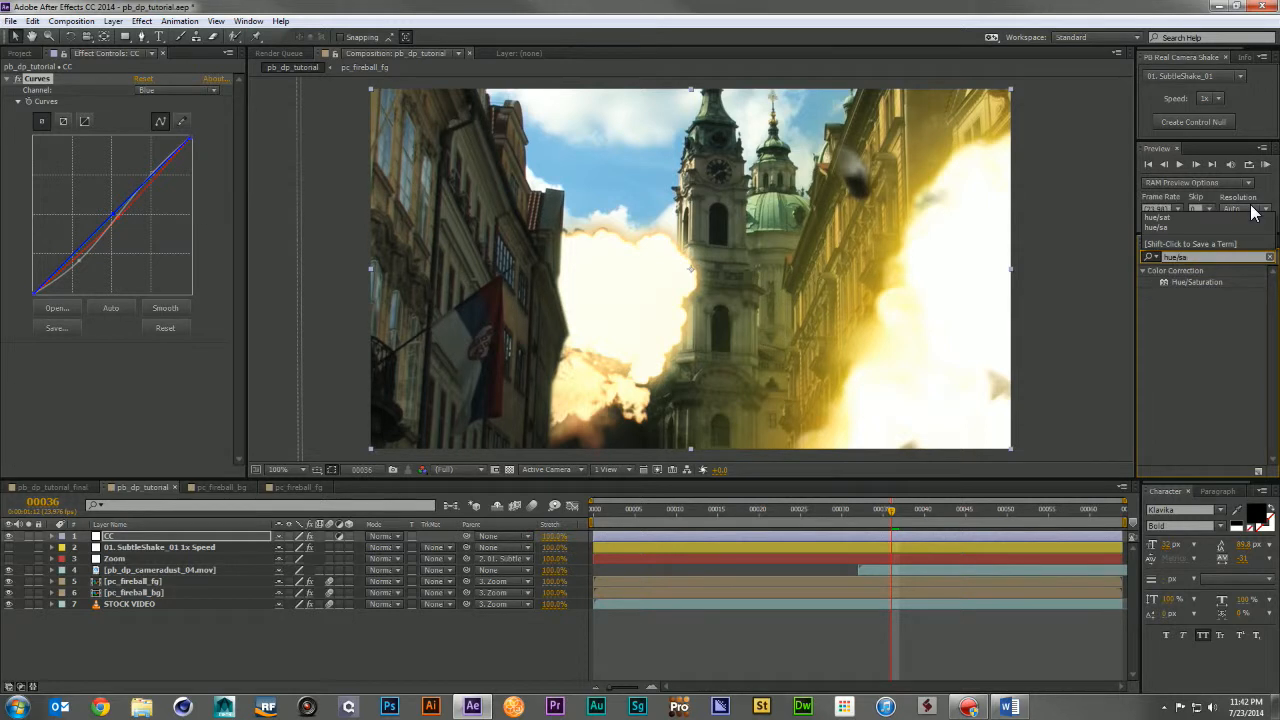
{"action": "left_click_drag", "start_coordinate": [1194, 278], "coordinate": [176, 375]}
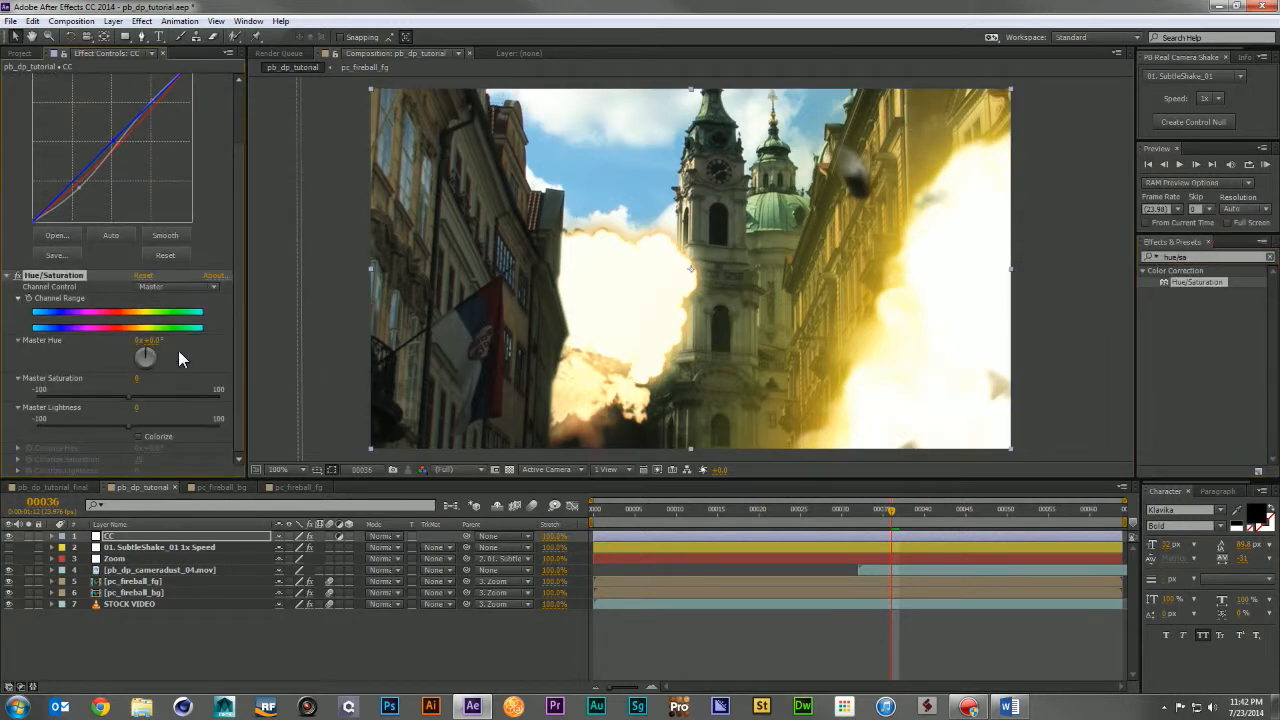
{"action": "left_click", "coordinate": [177, 286]}
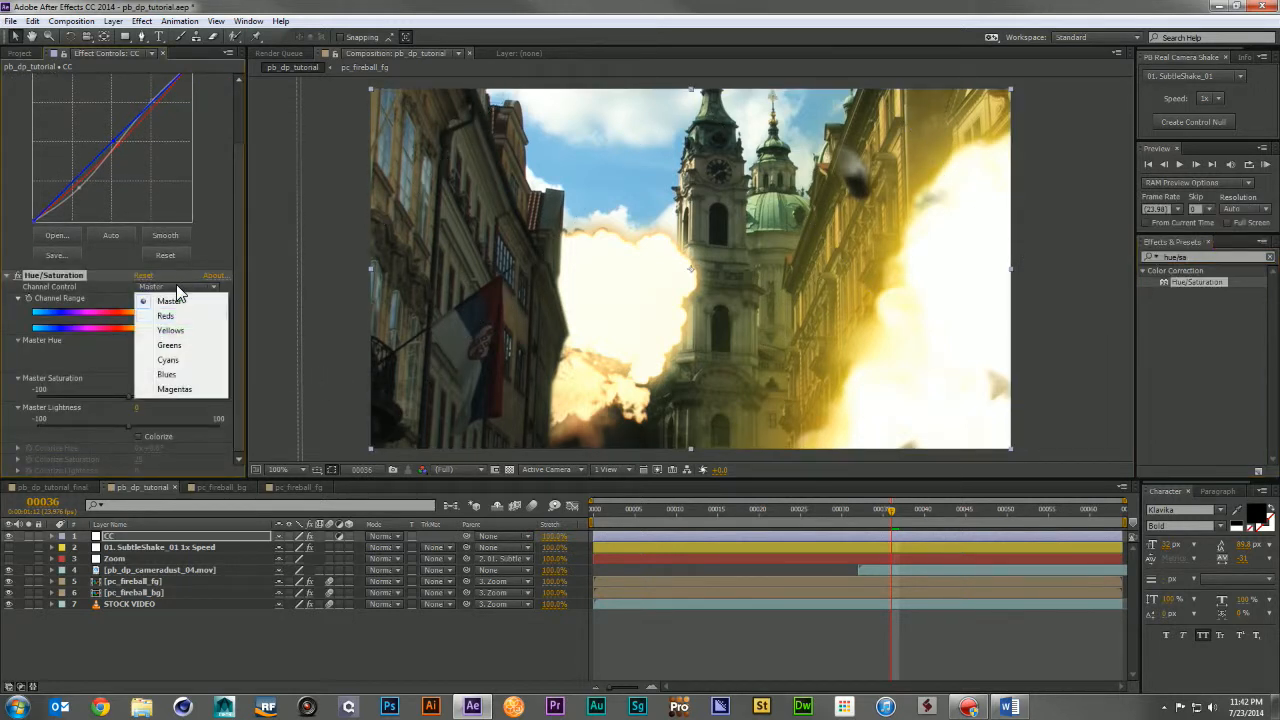
{"action": "left_click", "coordinate": [172, 336]}
{"action": "left_click_drag", "start_coordinate": [138, 378], "coordinate": [107, 380]}
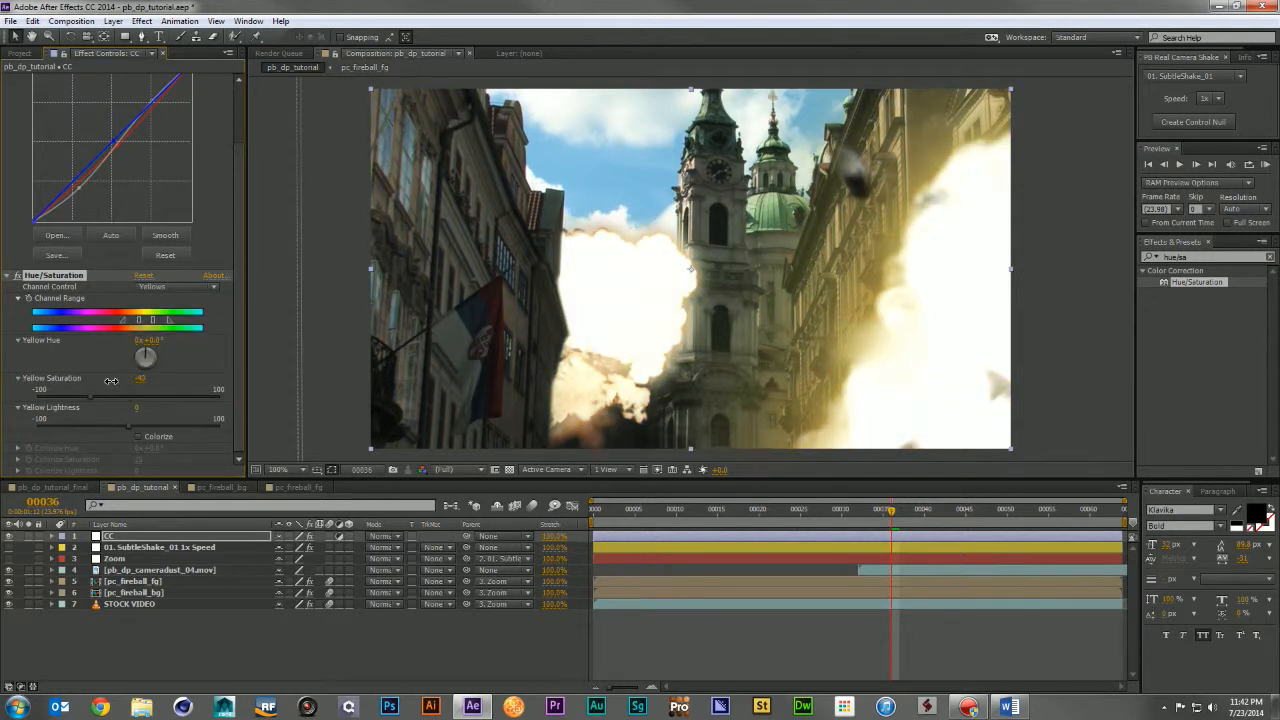
{"action": "left_click_drag", "start_coordinate": [122, 381], "coordinate": [133, 381]}
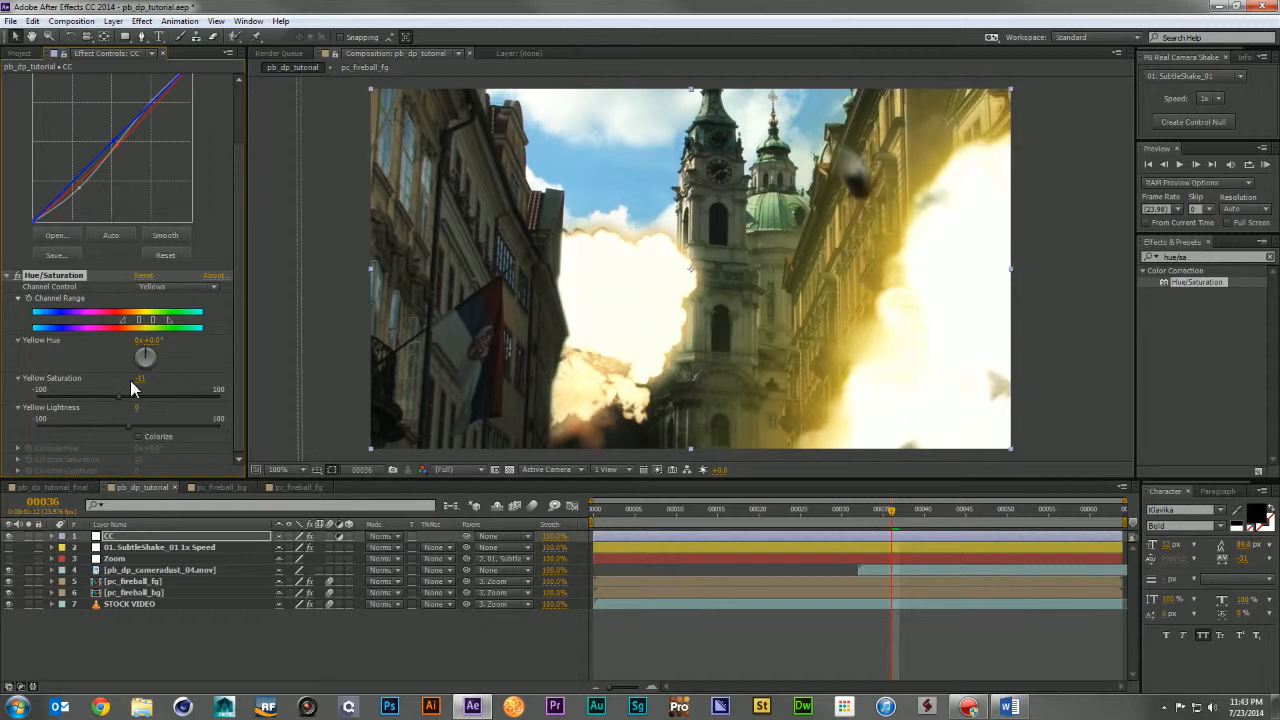
Adjust the shadows in the Curves effect on pc_fireball_fg
{"action": "left_click", "coordinate": [162, 582]}
{"action": "scroll", "coordinate": [139, 408], "scroll_direction": "down", "scroll_amount": 3}
{"action": "scroll", "coordinate": [138, 406], "scroll_direction": "down", "scroll_amount": 2}
{"action": "left_click_drag", "start_coordinate": [138, 406], "coordinate": [76, 397]}
Apply Curves to pc_fireball_bg and pull the RGB curve slightly down in the highlights and shadows to darken the explosion
{"action": "left_click", "coordinate": [134, 592]}
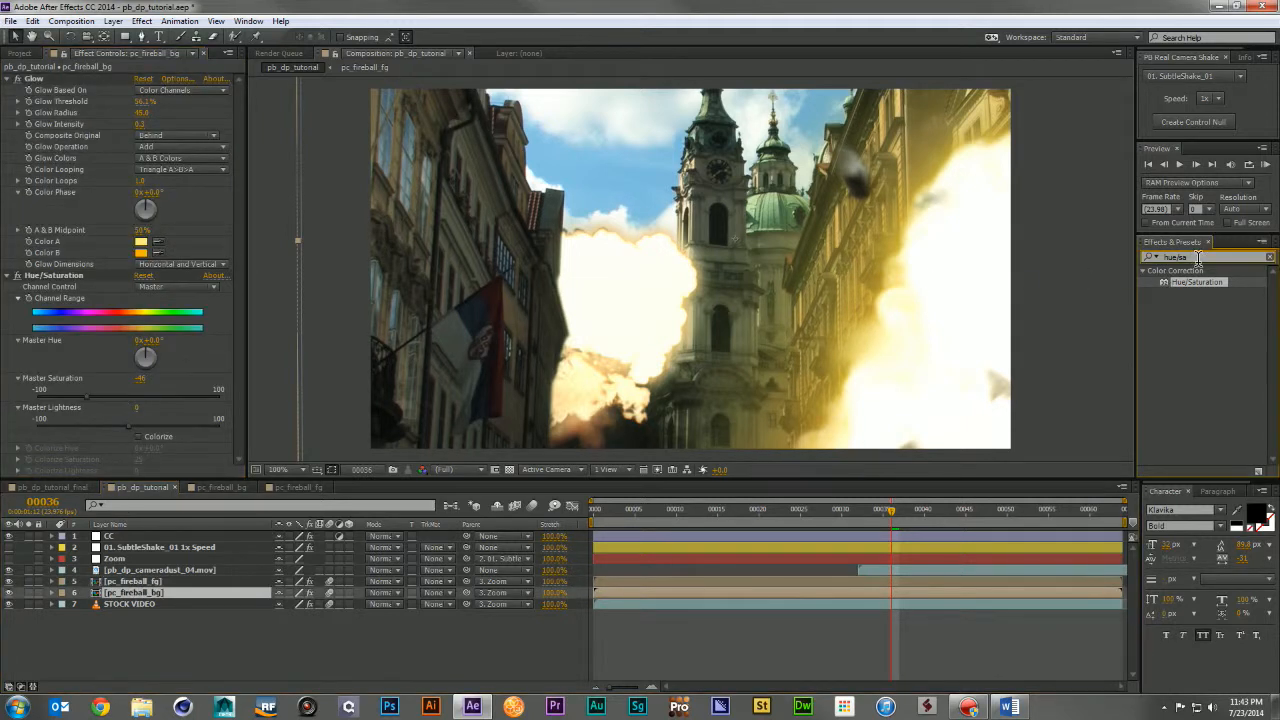
{"action": "type", "text": "tu"}
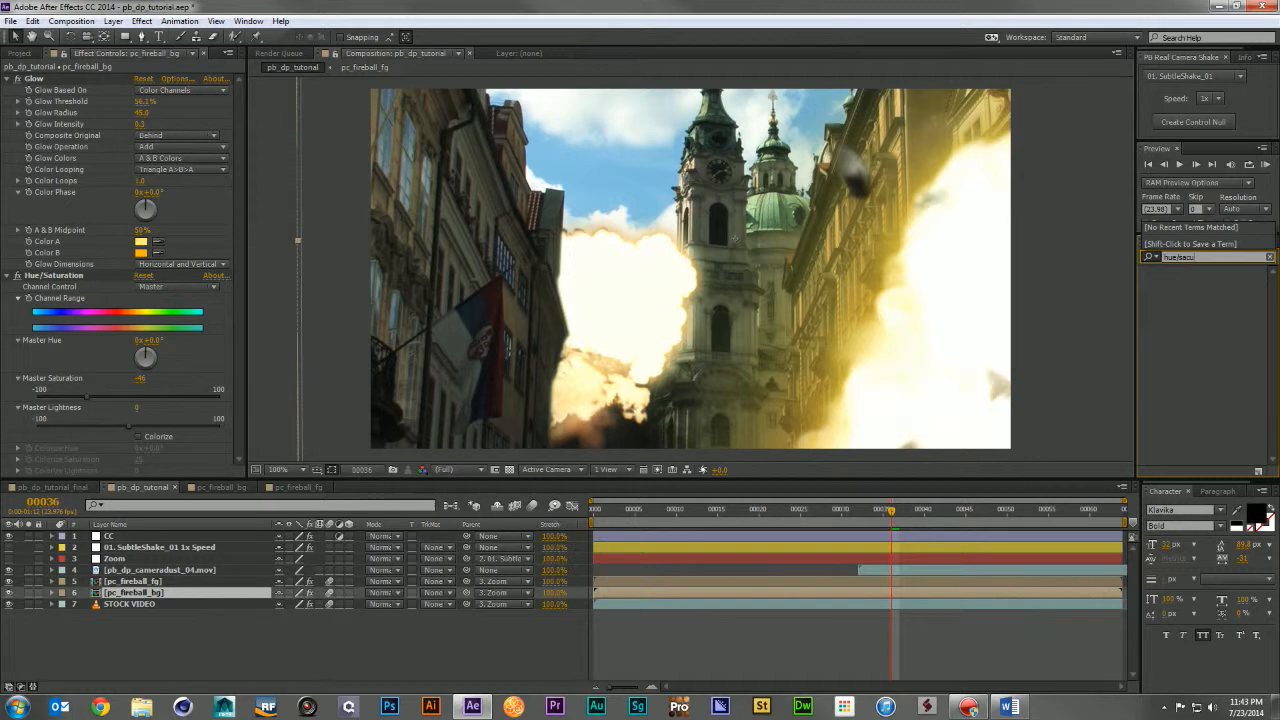
{"action": "type", "text": "r"}
{"action": "key", "text": "ctrl+a"}
{"action": "type", "text": "curve"}
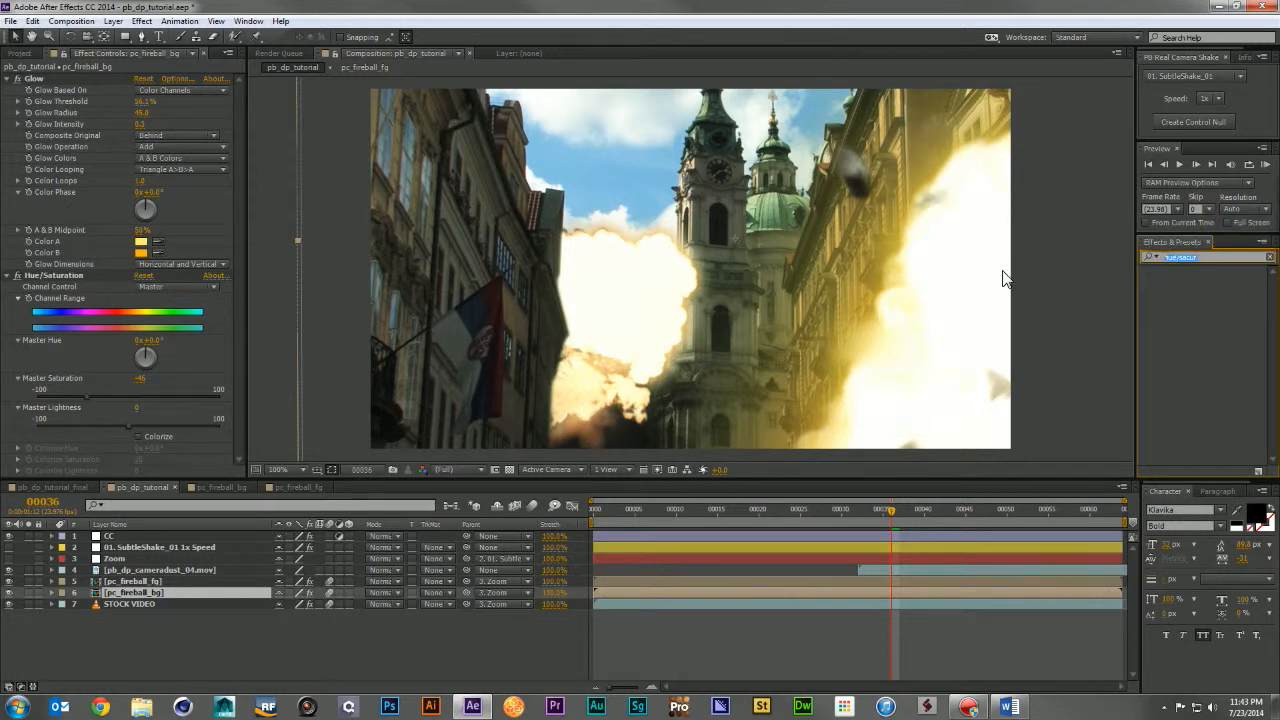
{"action": "type", "text": "s"}
{"action": "left_click_drag", "start_coordinate": [1174, 326], "coordinate": [150, 592]}
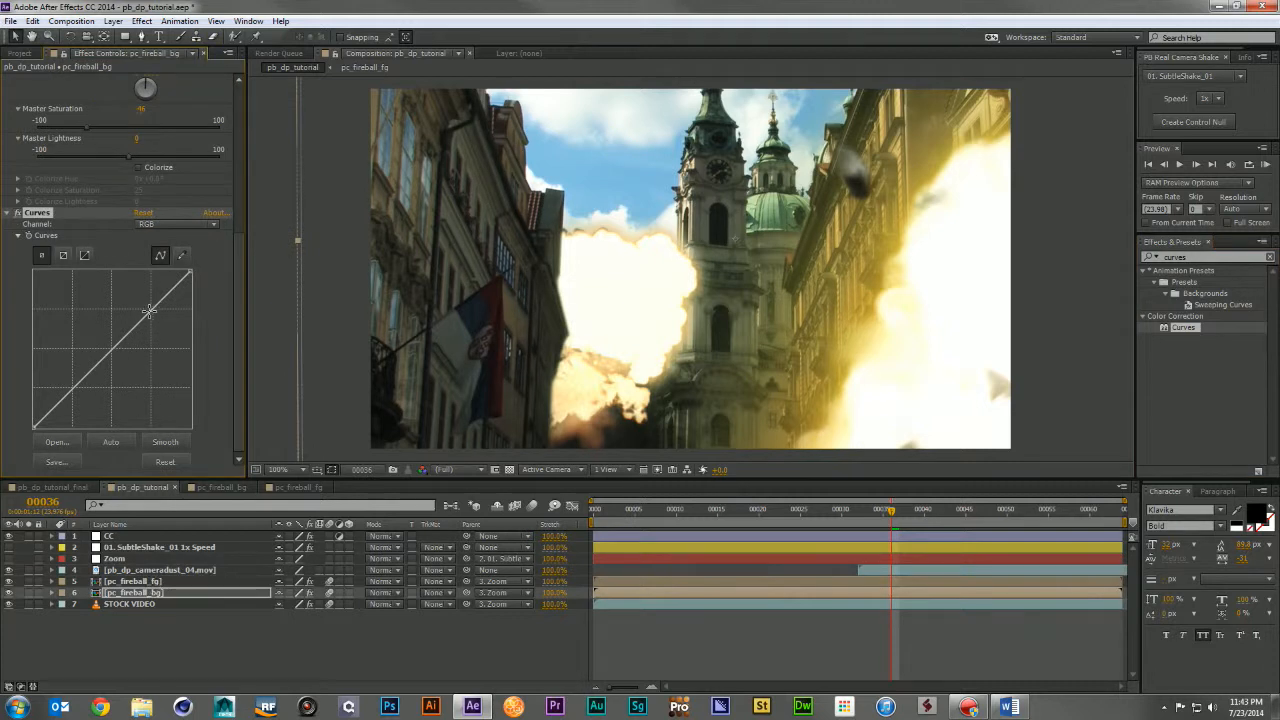
{"action": "left_click_drag", "start_coordinate": [150, 306], "coordinate": [154, 310]}
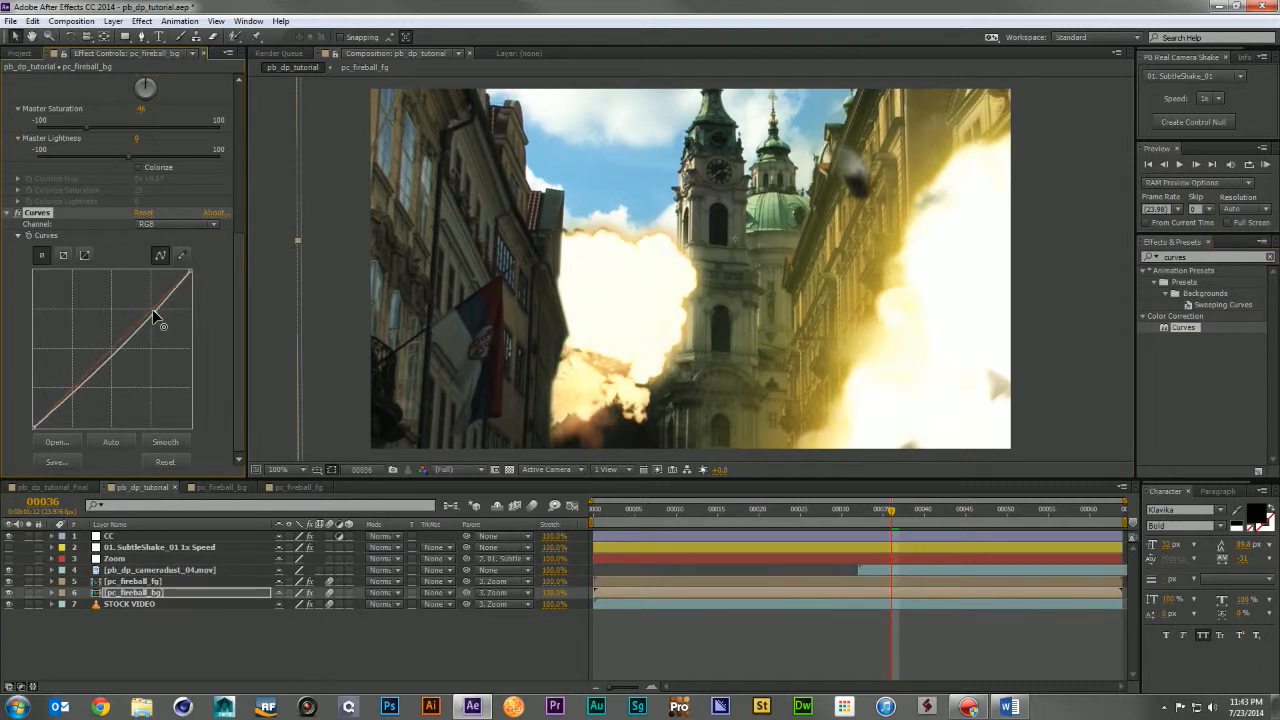
{"action": "mouse_move", "coordinate": [74, 389]}
{"action": "left_mouse_down"}
{"action": "mouse_move", "coordinate": [78, 399]}
{"action": "mouse_move", "coordinate": [74, 387]}
{"action": "left_mouse_up"}
{"action": "left_click", "coordinate": [266, 654]}
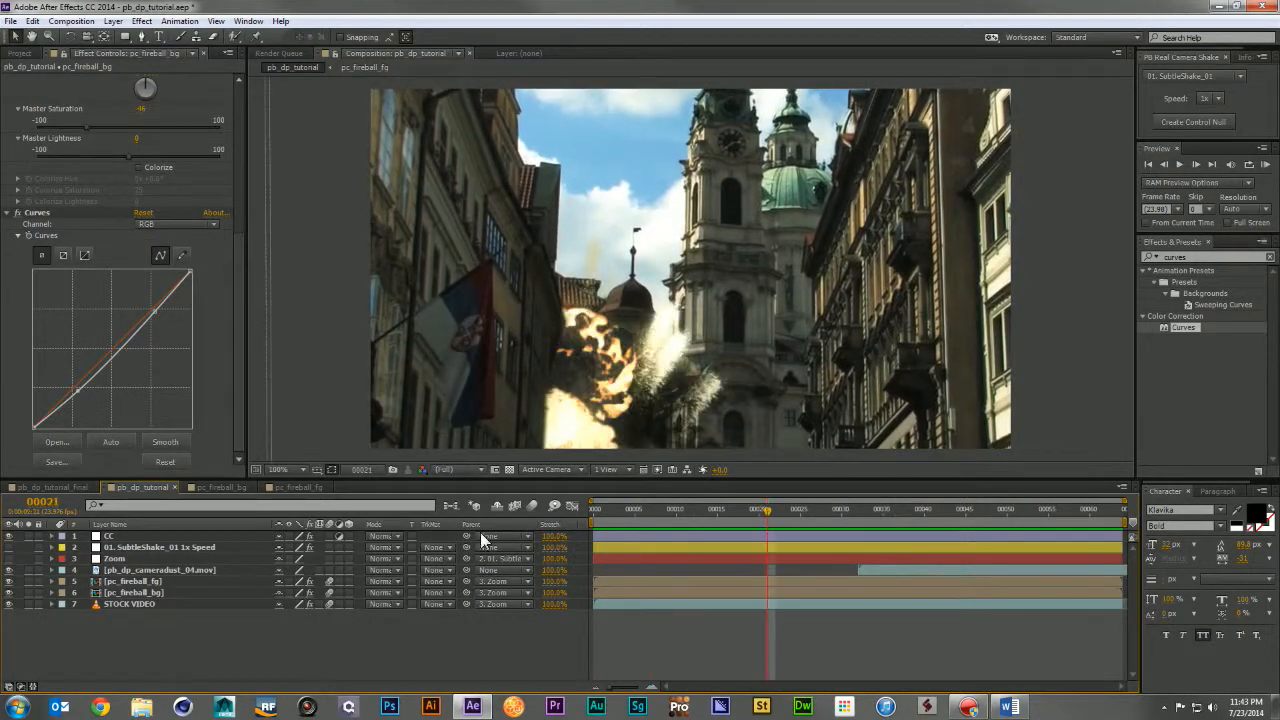
Enable motion blur and frame blending for the pb_dp_tutorial composition and run a RAM preview
{"action": "left_click", "coordinate": [534, 503]}
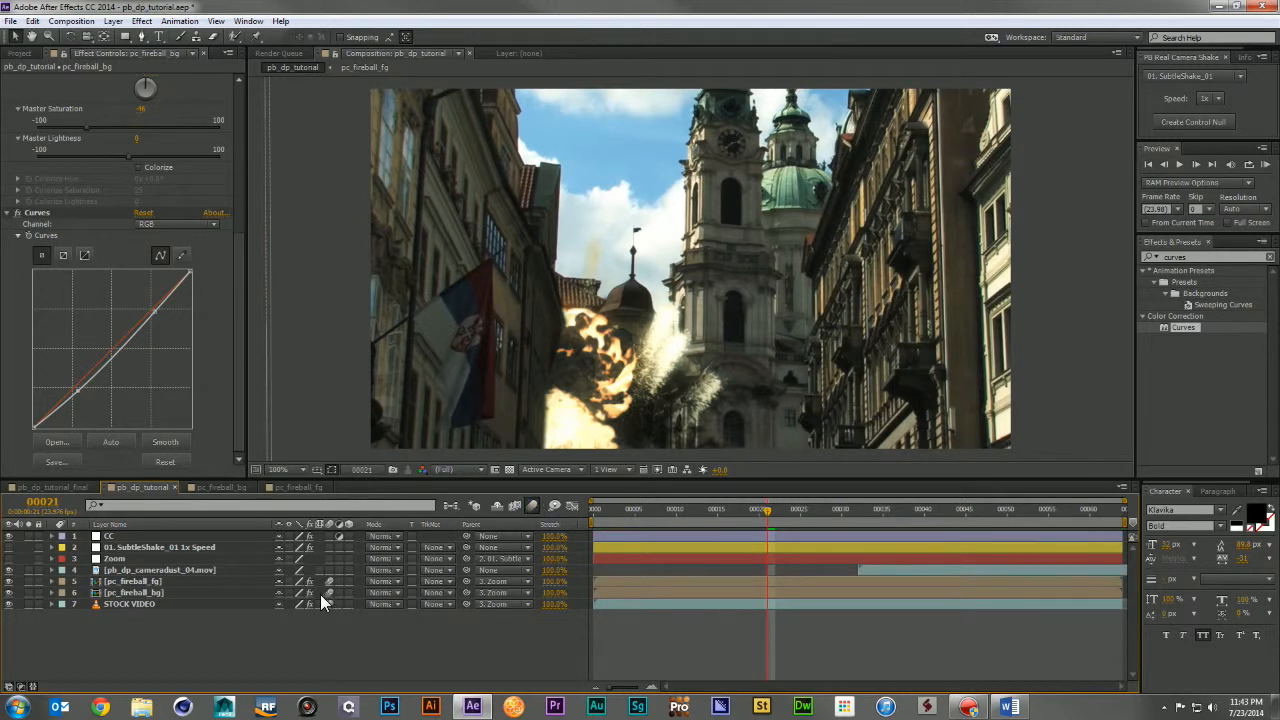
{"action": "left_click", "coordinate": [514, 506]}
{"action": "key", "text": "KP_0"}
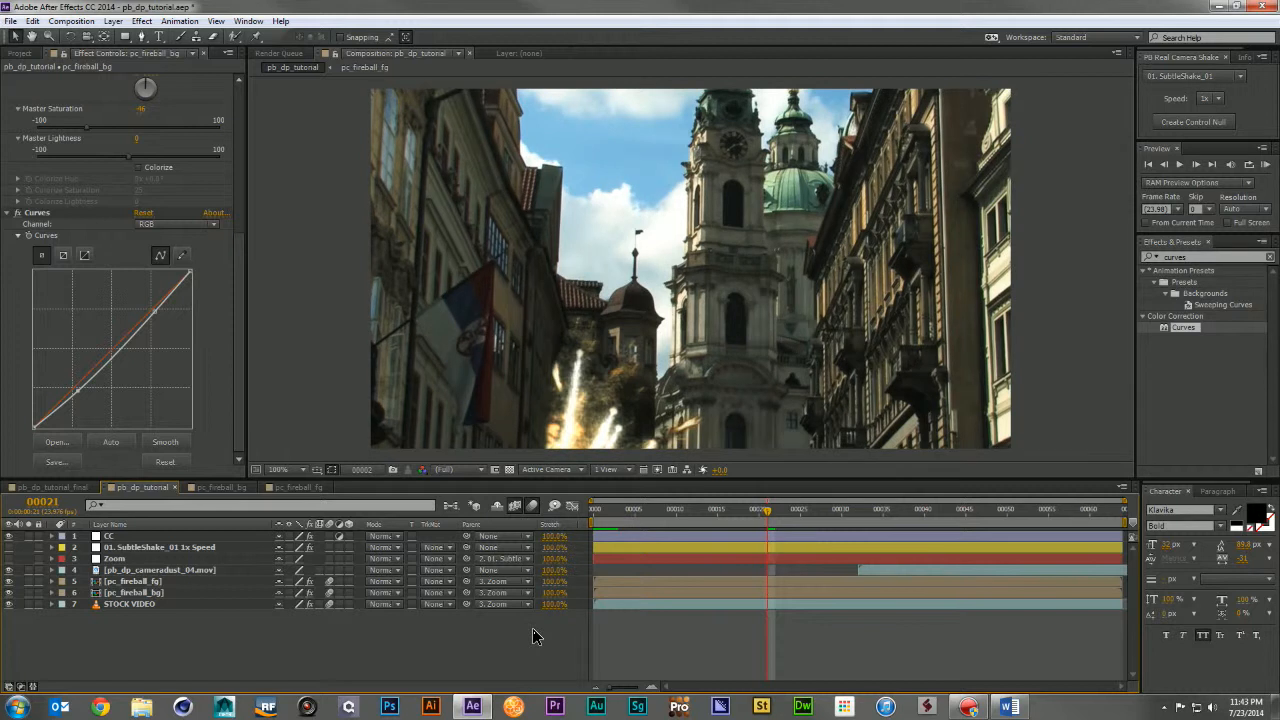